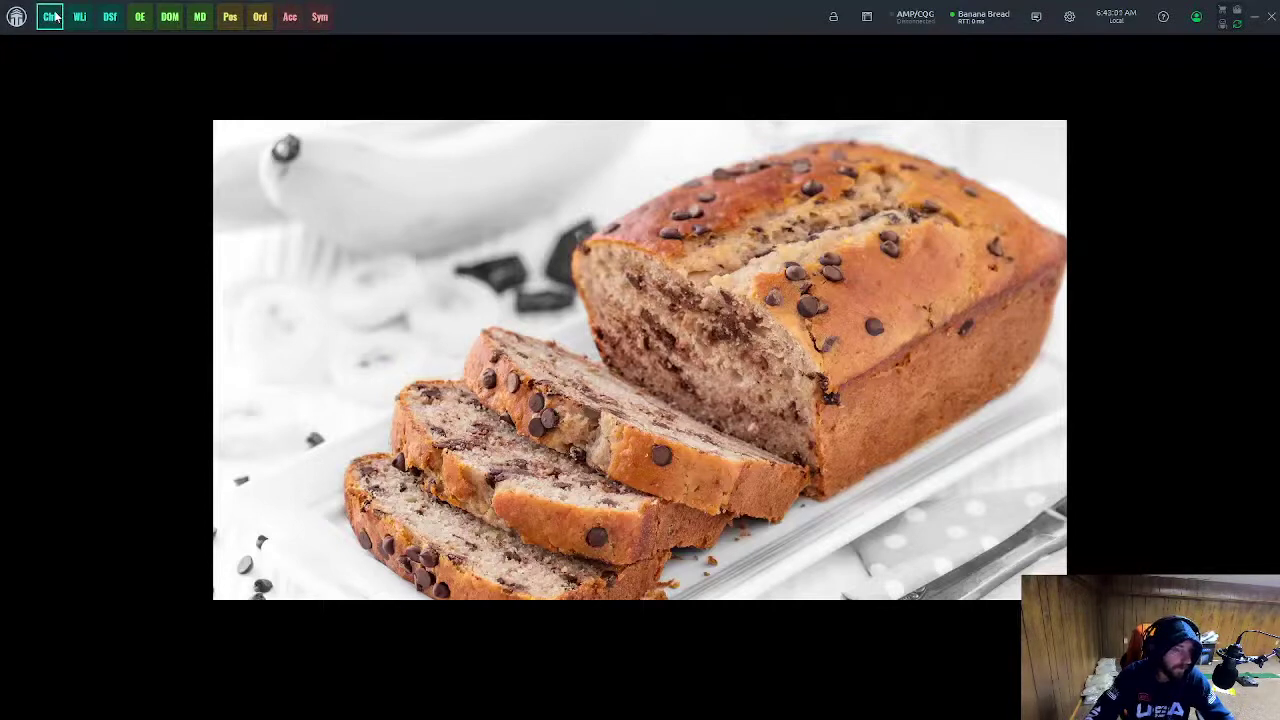
- Open a new chart and load the front-month ES contract as its symbol
click(52, 16)
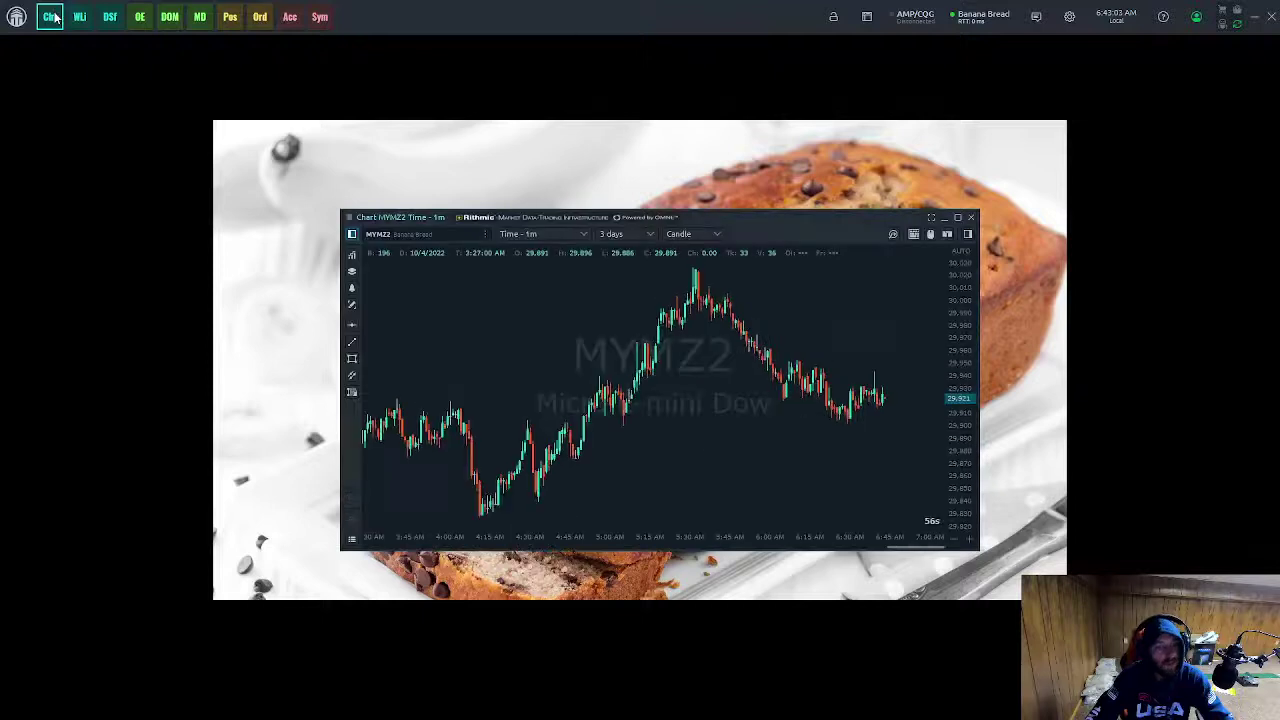
click(438, 232)
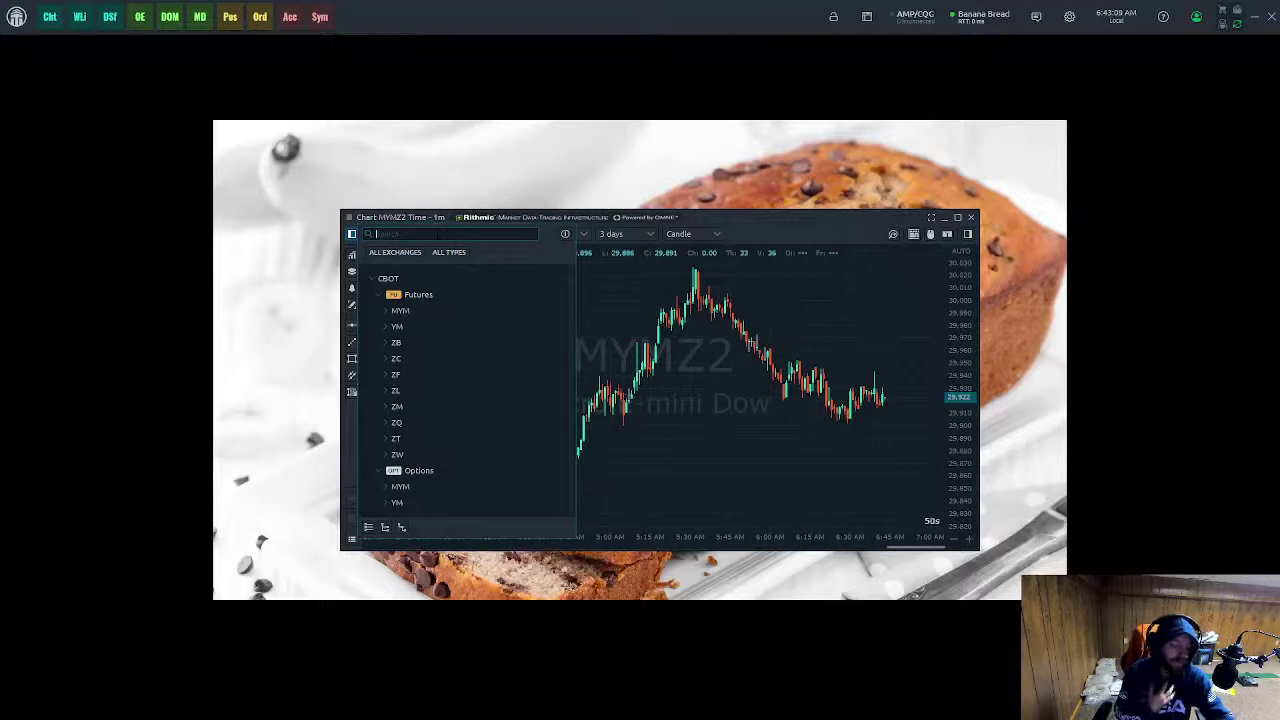
text(es)
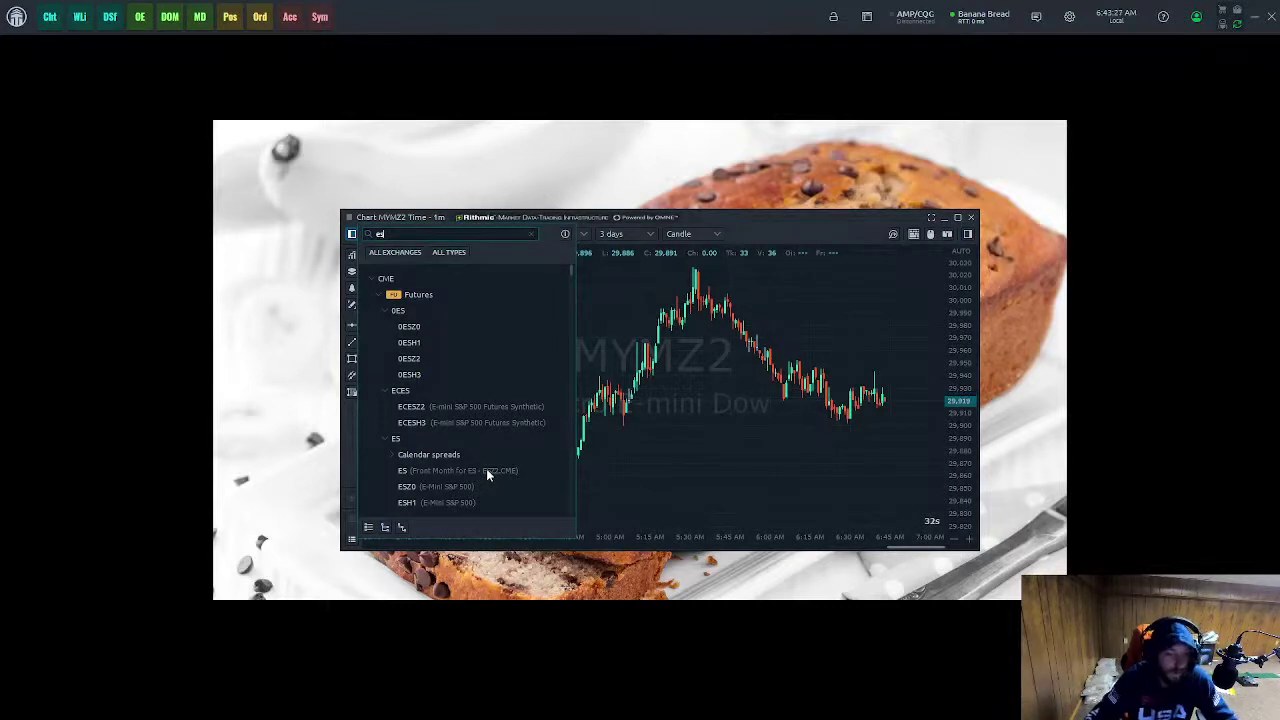
click(486, 468)
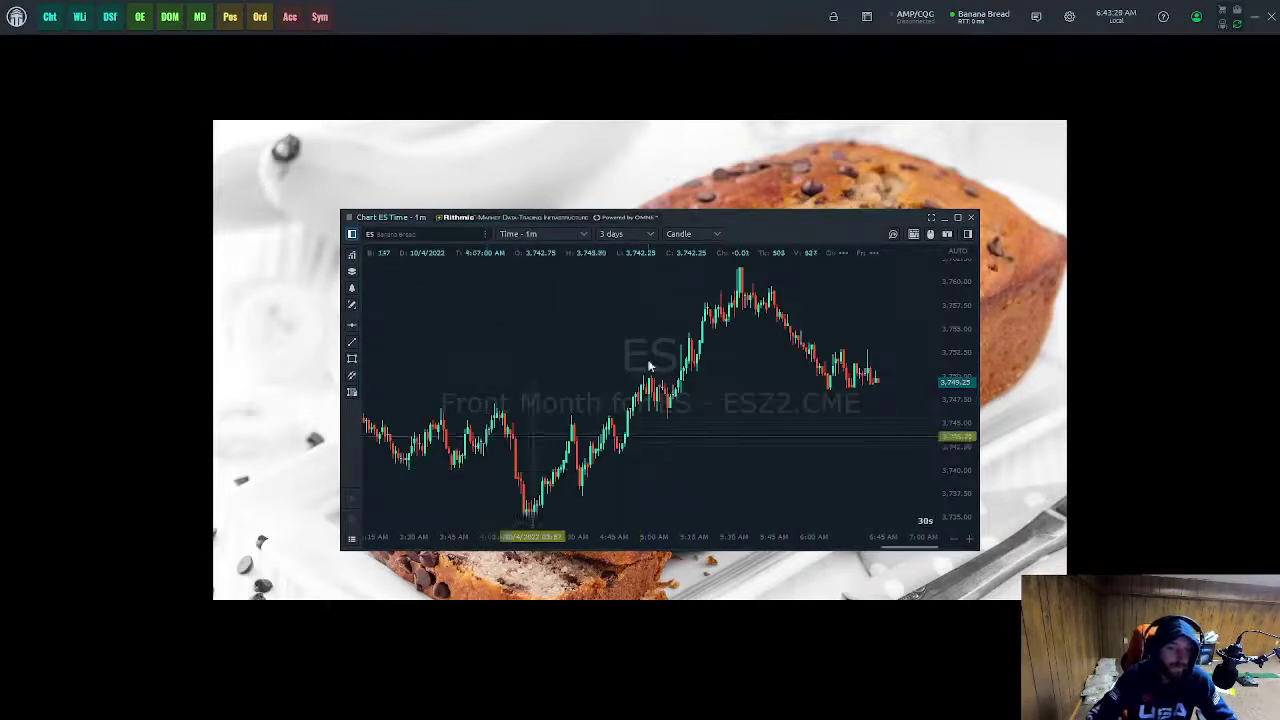
- Dock the ES chart over the left half of the workspace at full height and compress its price scale
drag(754, 219, 416, 55)
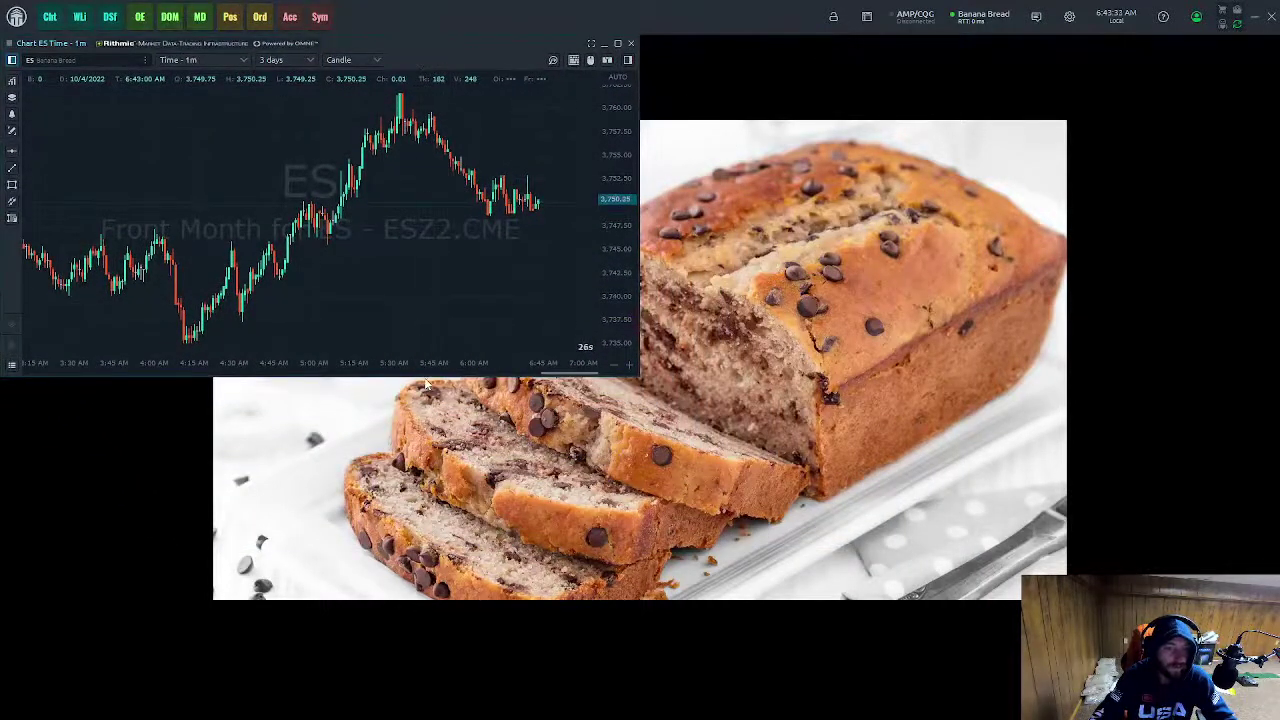
drag(425, 374, 361, 707)
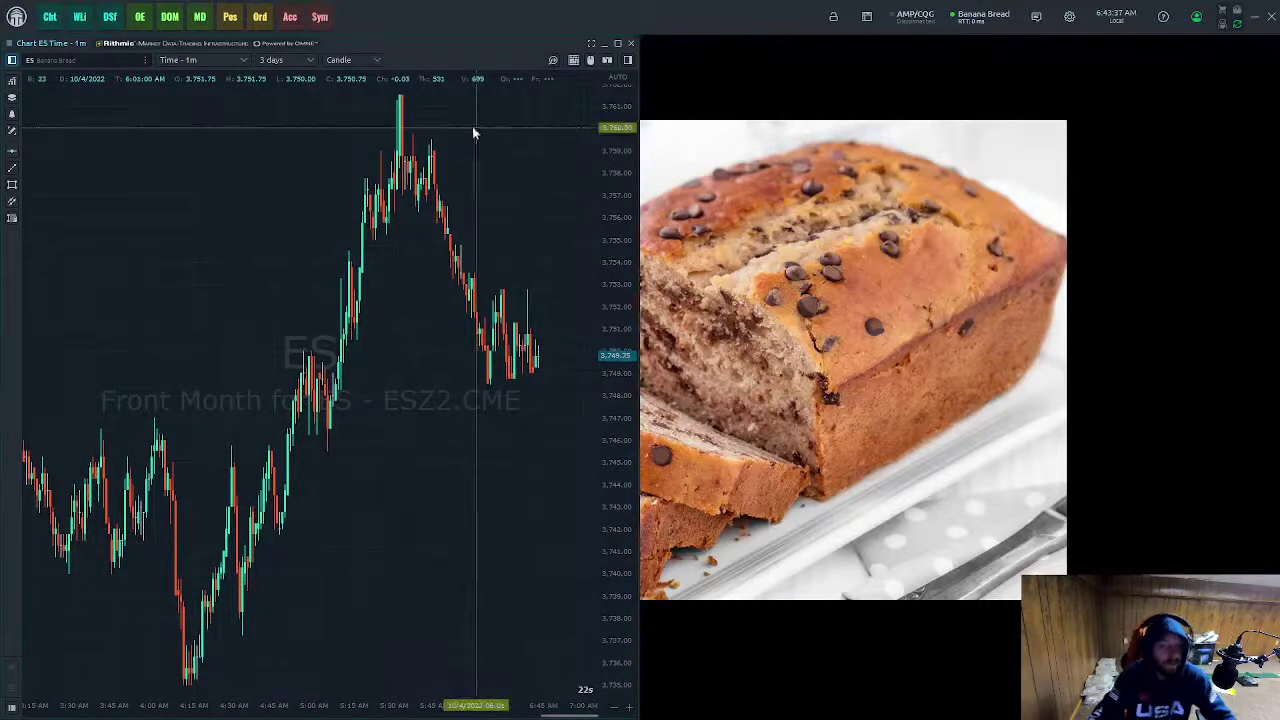
drag(596, 204, 600, 216)
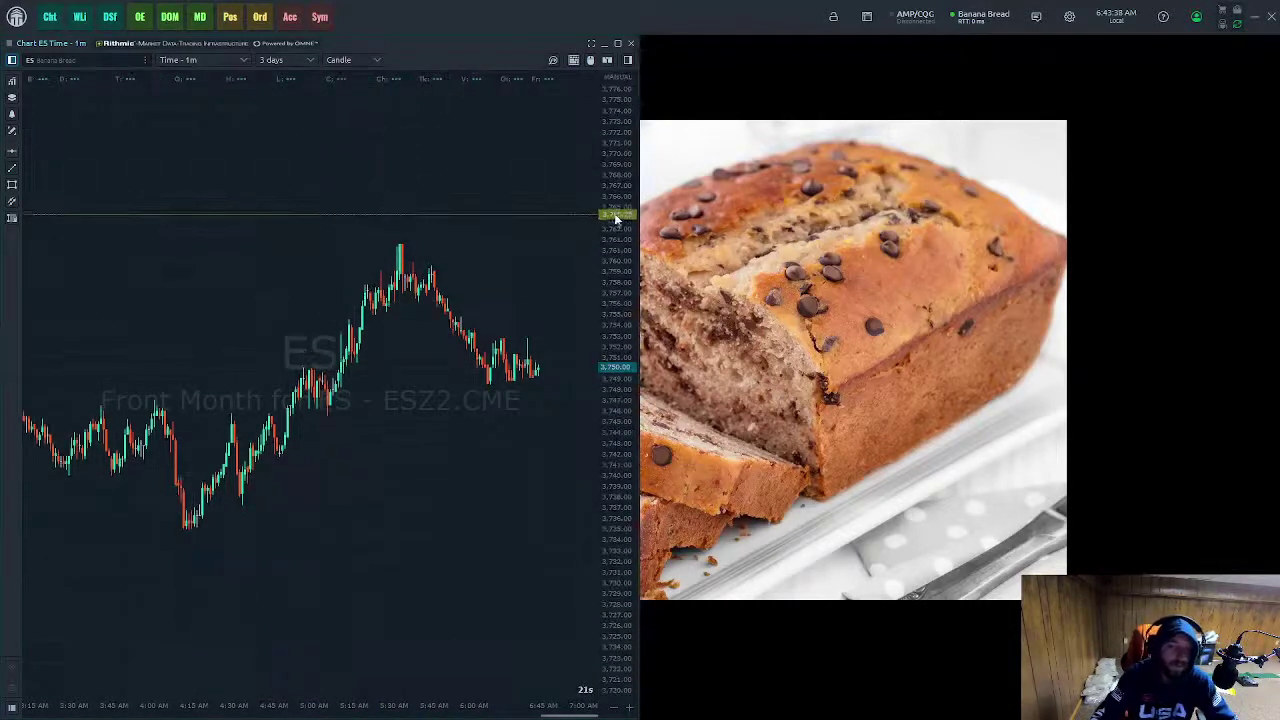
- Switch the ES chart to the favorite 5-minute time aggregation with a 1-month range
click(214, 60)
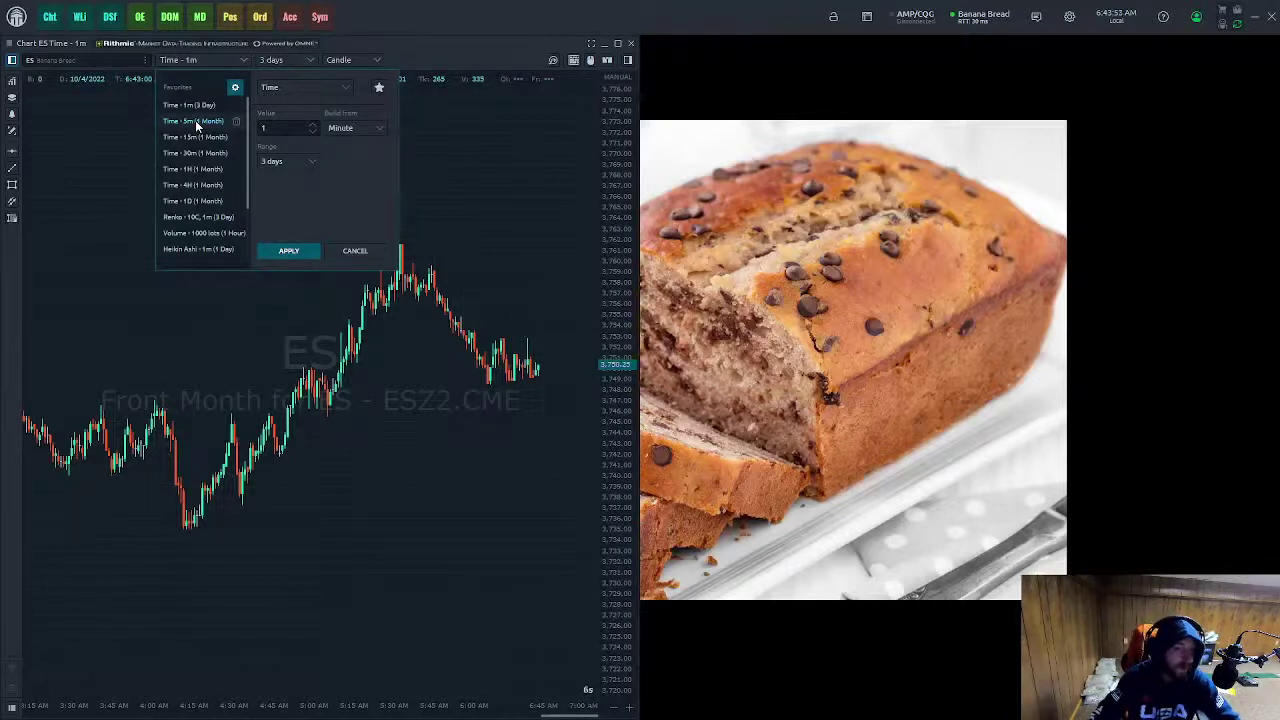
click(196, 123)
click(279, 251)
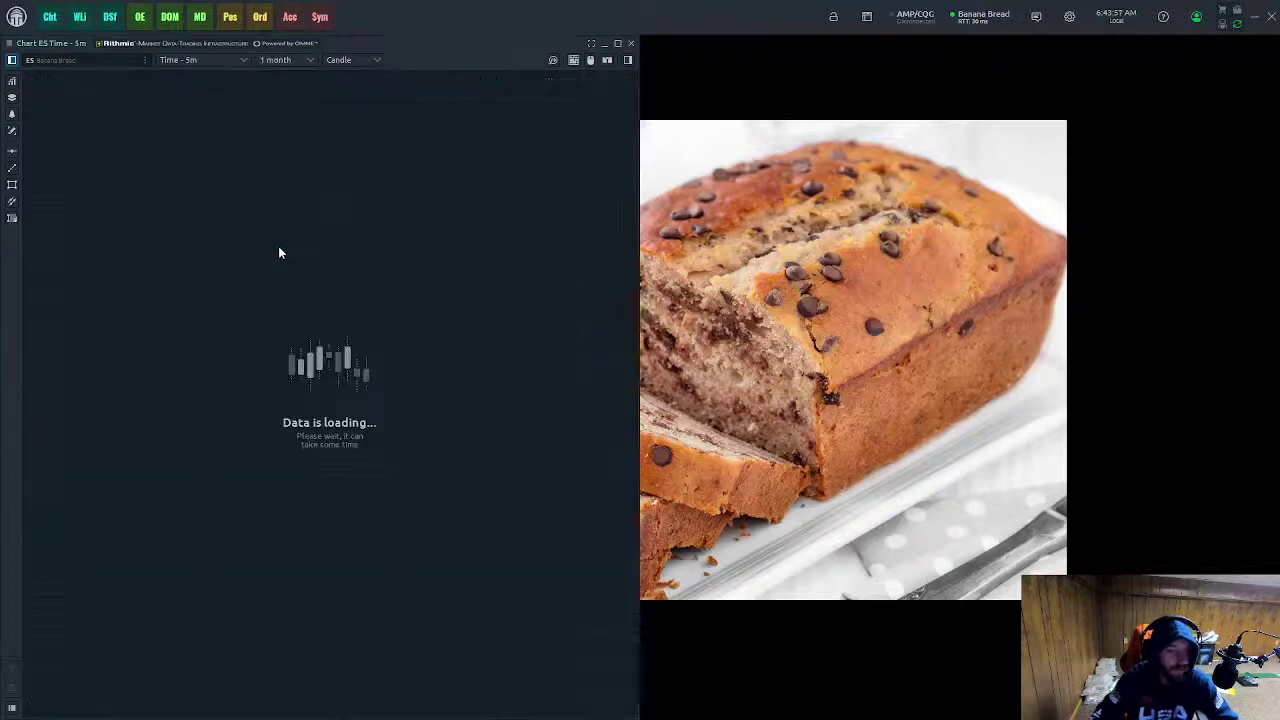
- Show the Volume Analysis toolbar on the ES chart
scroll(480, 470, down, 4)
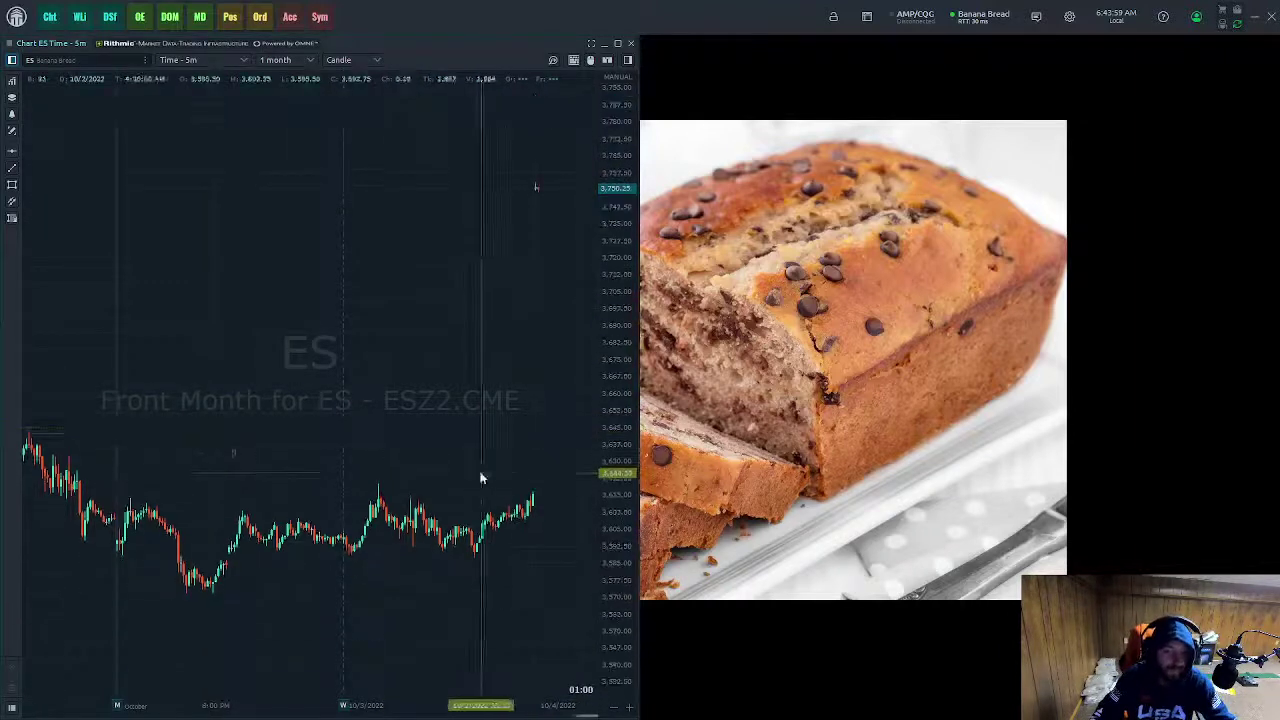
scroll(466, 328, up, 3)
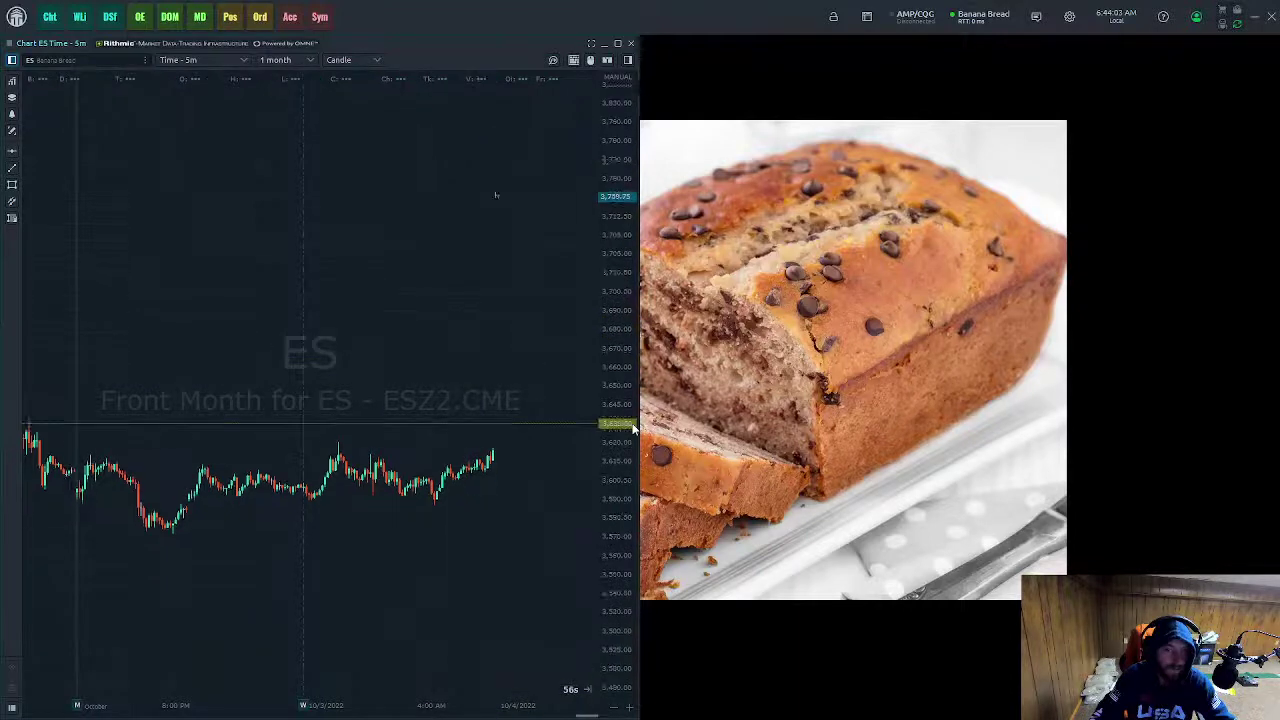
scroll(580, 422, down, 3)
scroll(506, 362, up, 5)
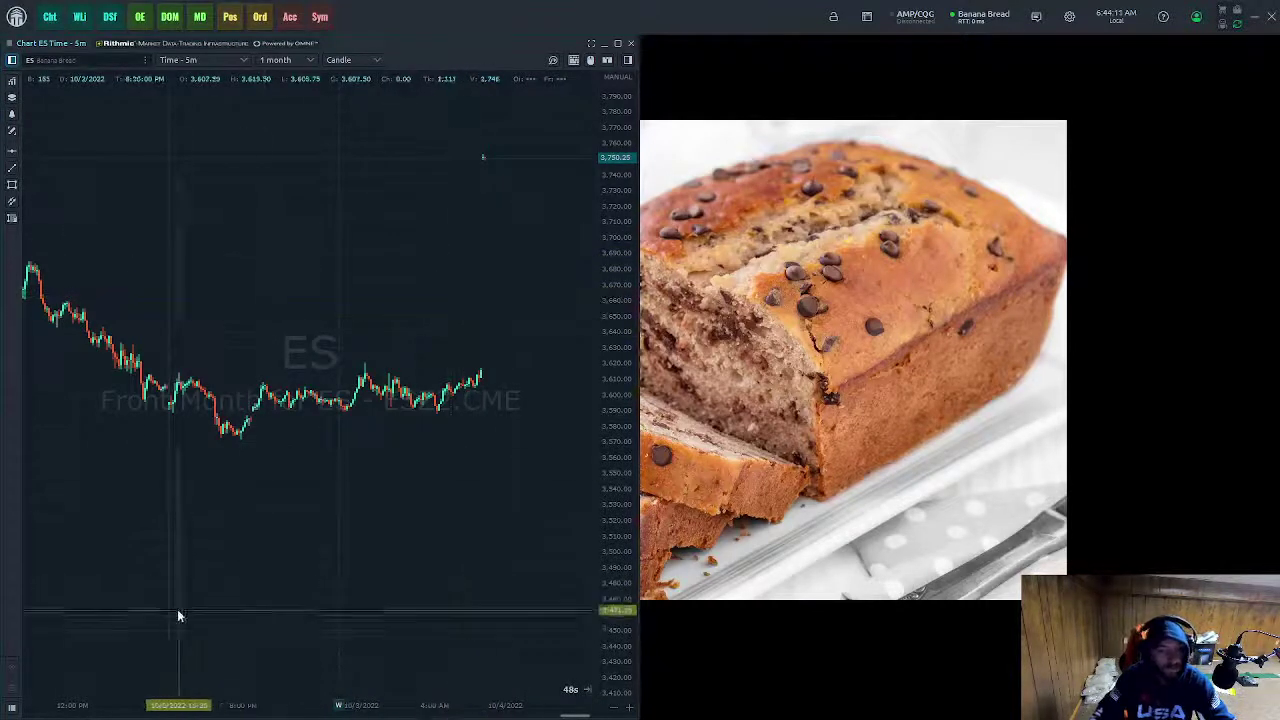
right_click(197, 243)
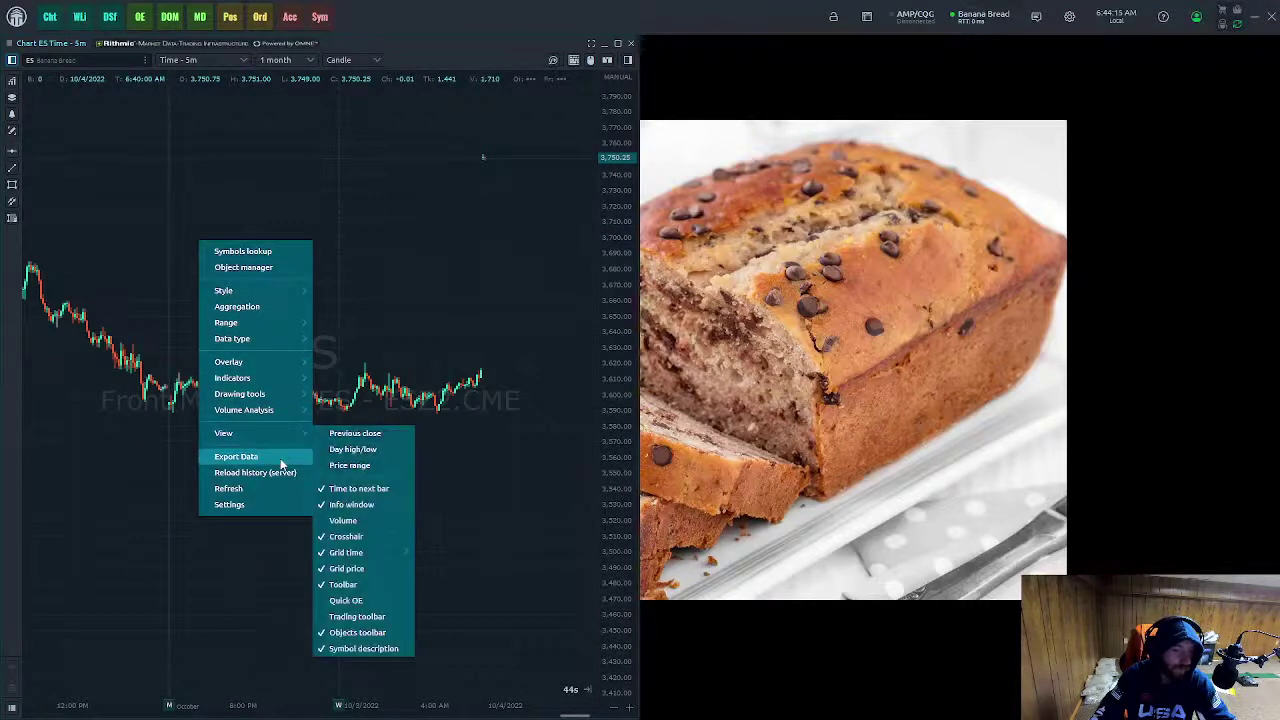
mouse_move(273, 412)
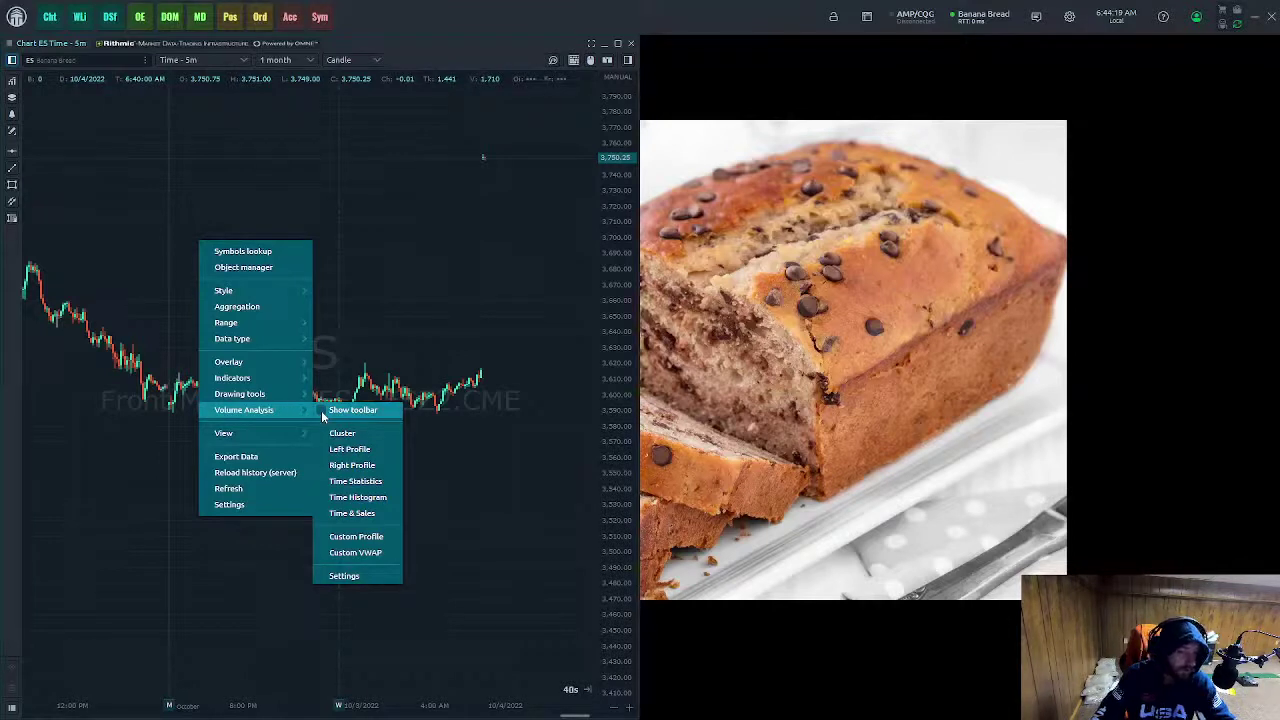
click(321, 410)
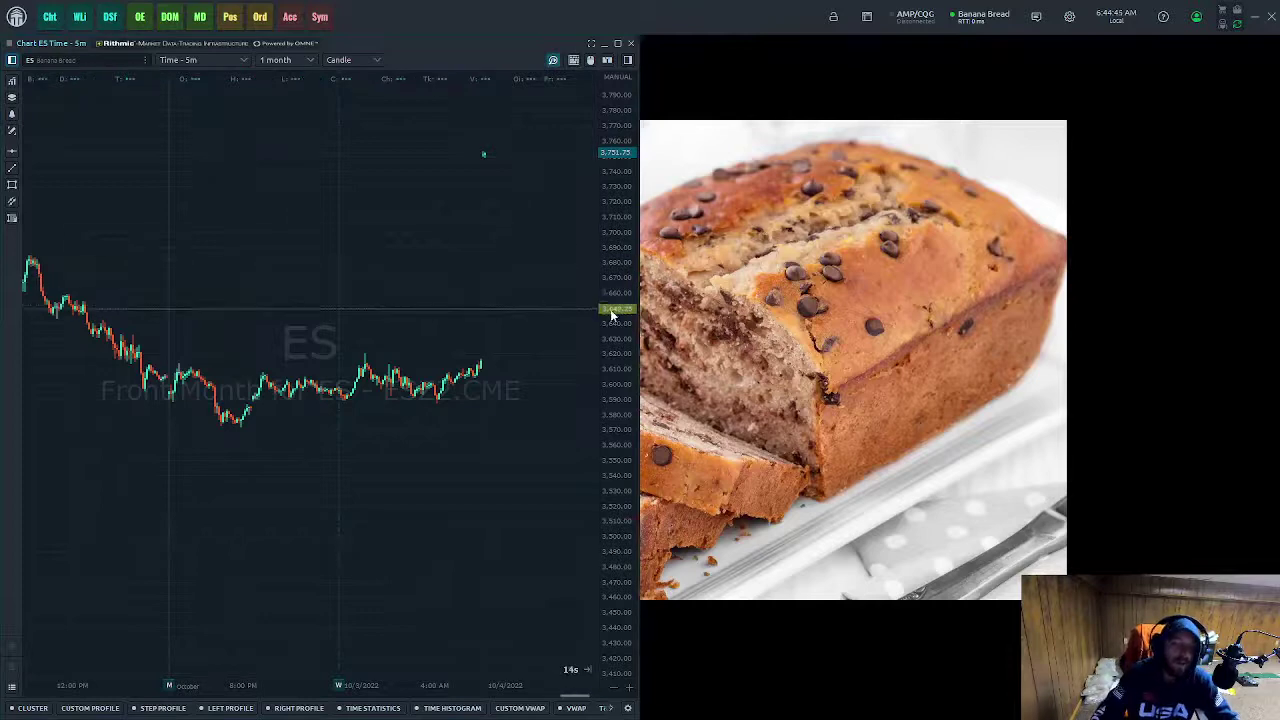
- Examine the recent 5-minute ES price history around the start of October at different zoom levels
scroll(588, 335, down, 2)
scroll(588, 335, down, 3)
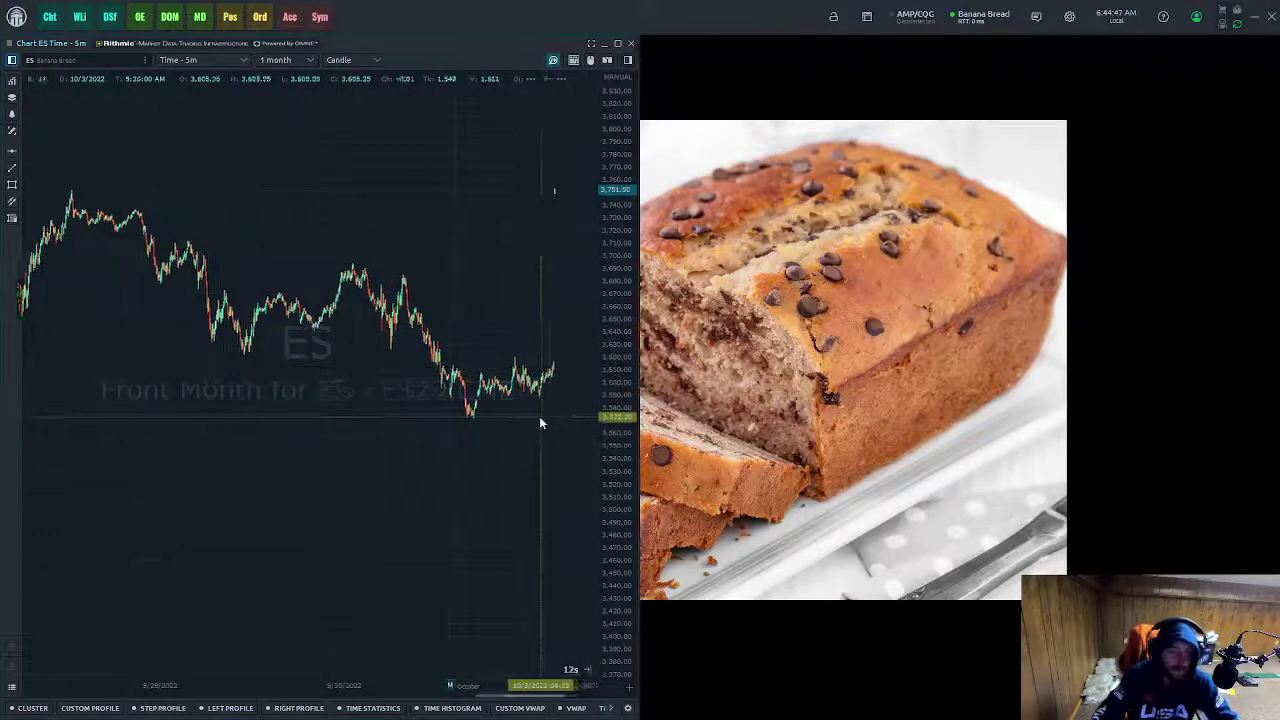
scroll(526, 443, up, 3)
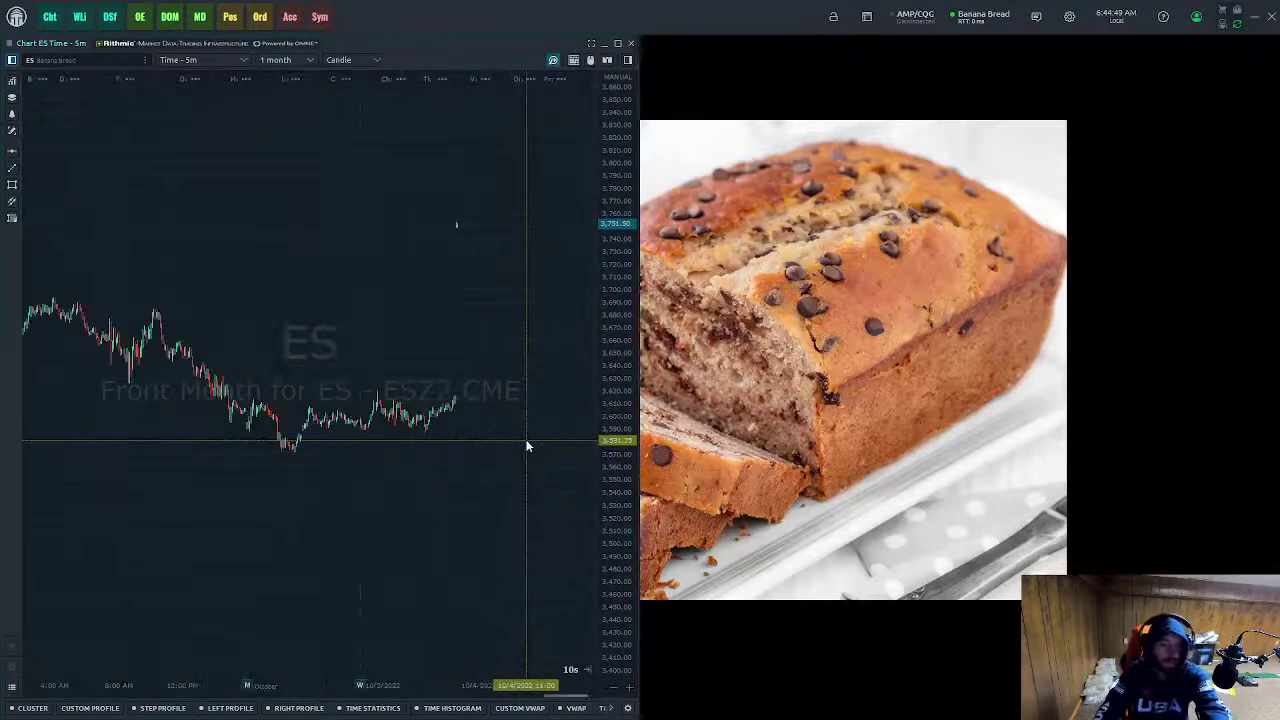
scroll(605, 428, up, 3)
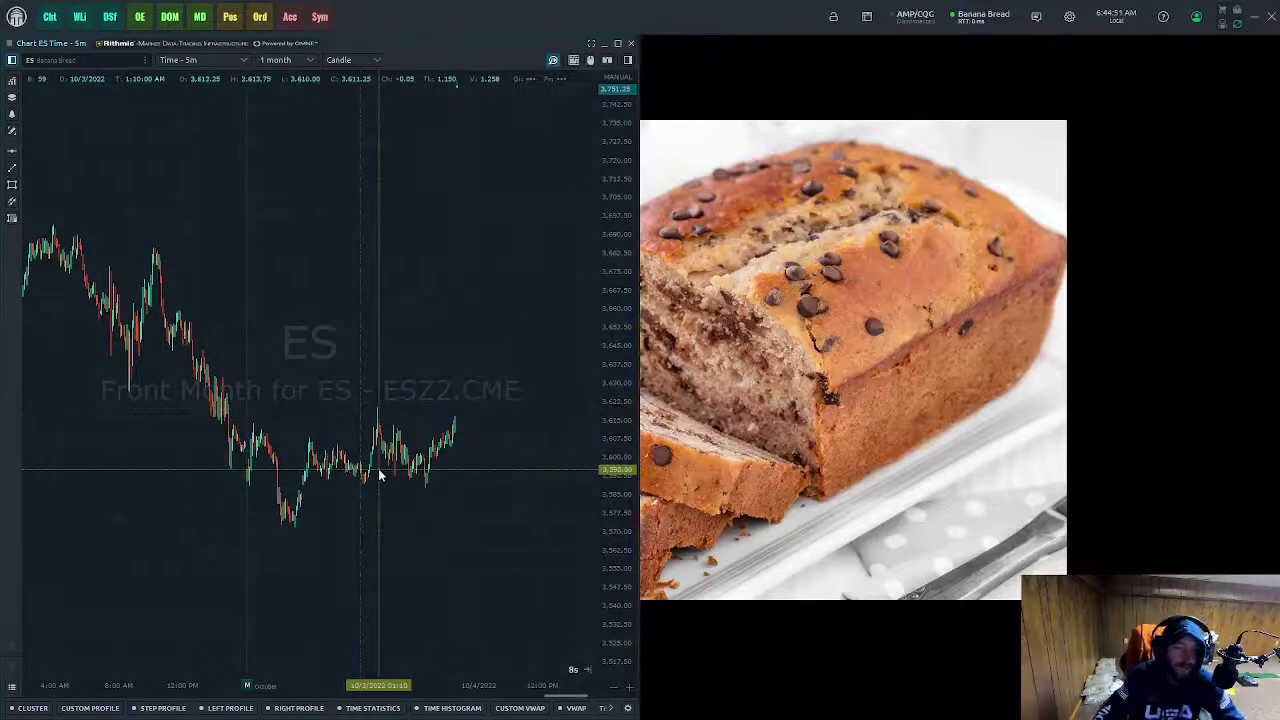
scroll(299, 521, up, 2)
drag(299, 521, 478, 490)
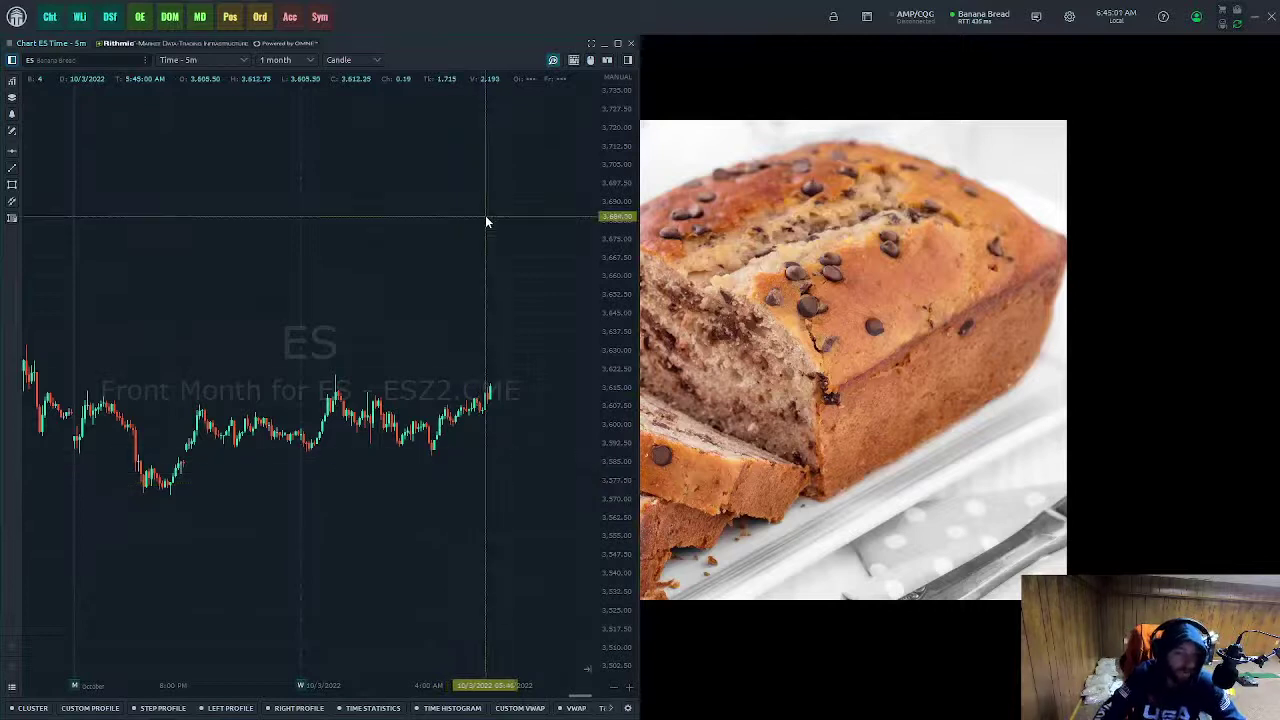
scroll(471, 266, down, 2)
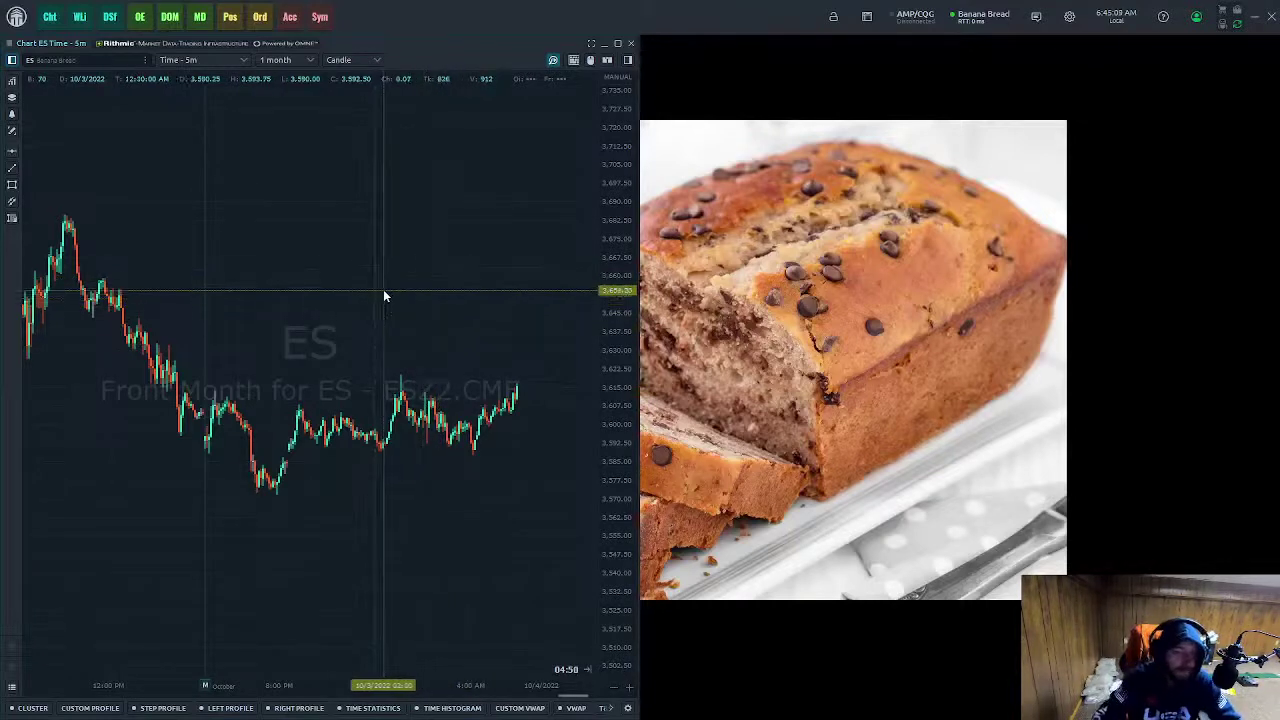
drag(523, 389, 548, 348)
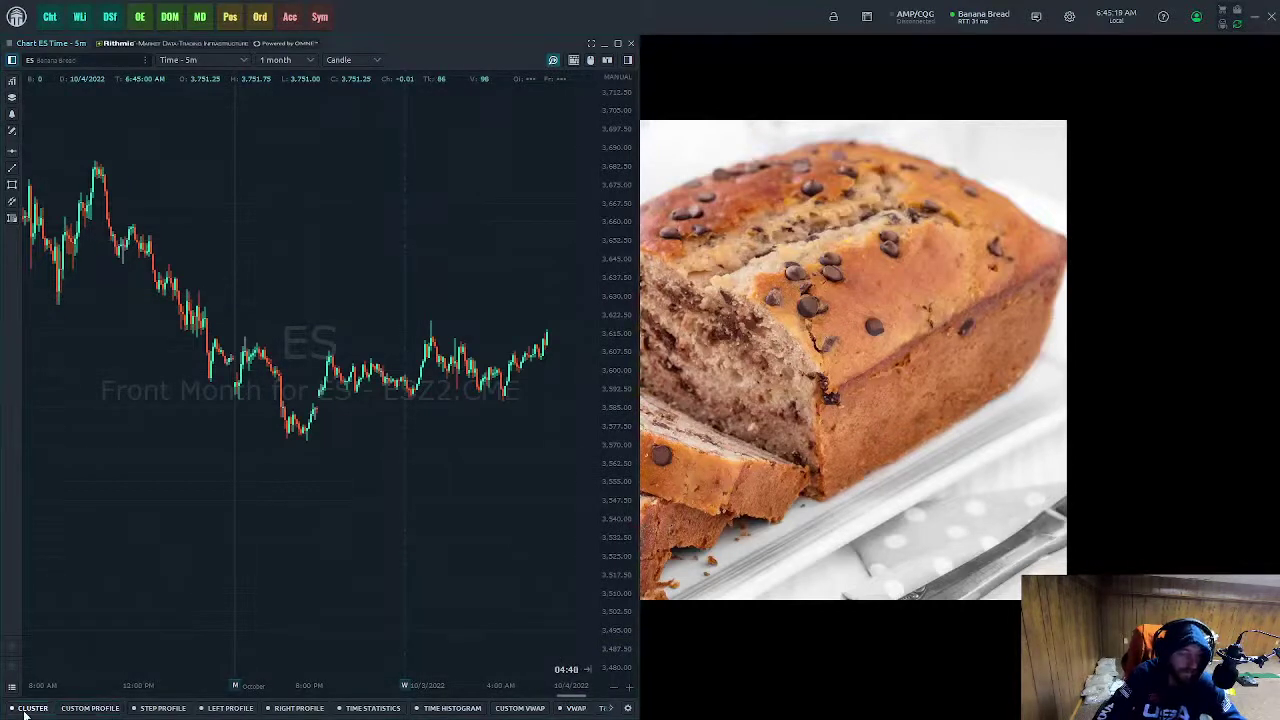
- Enable the cluster view on the ES chart and set its type to Imbalance
mouse_move(25, 713)
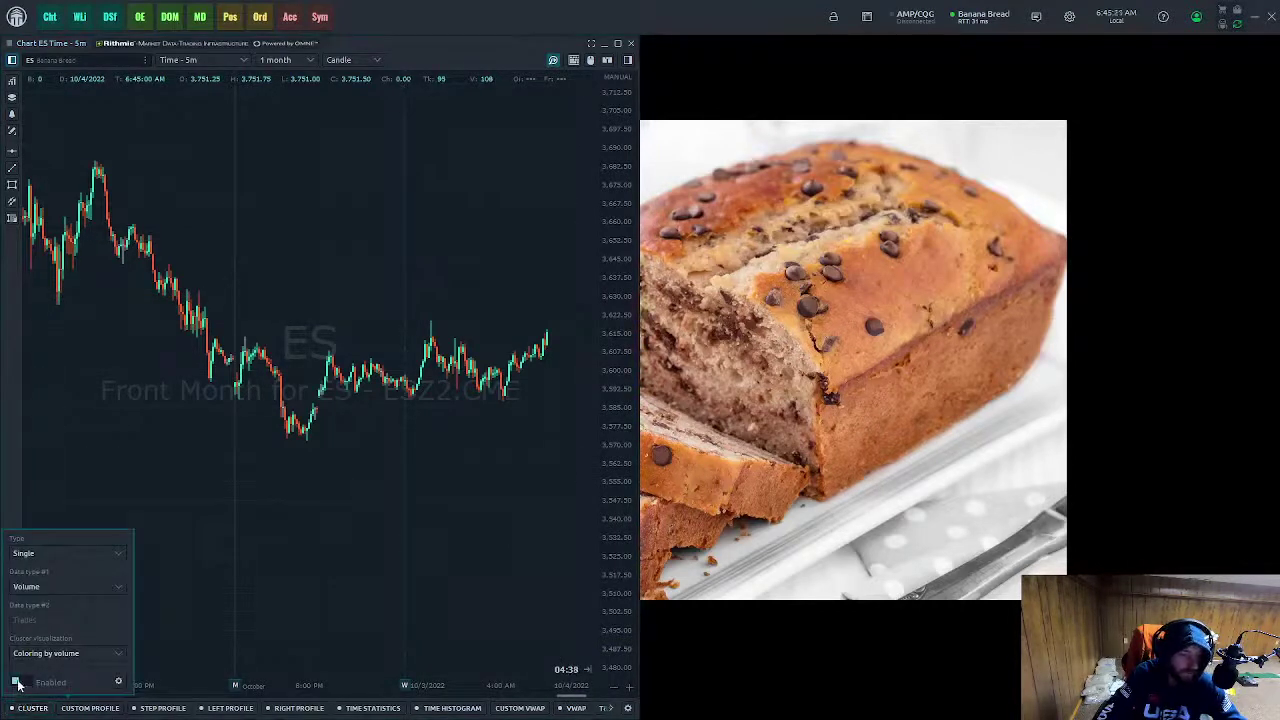
click(17, 683)
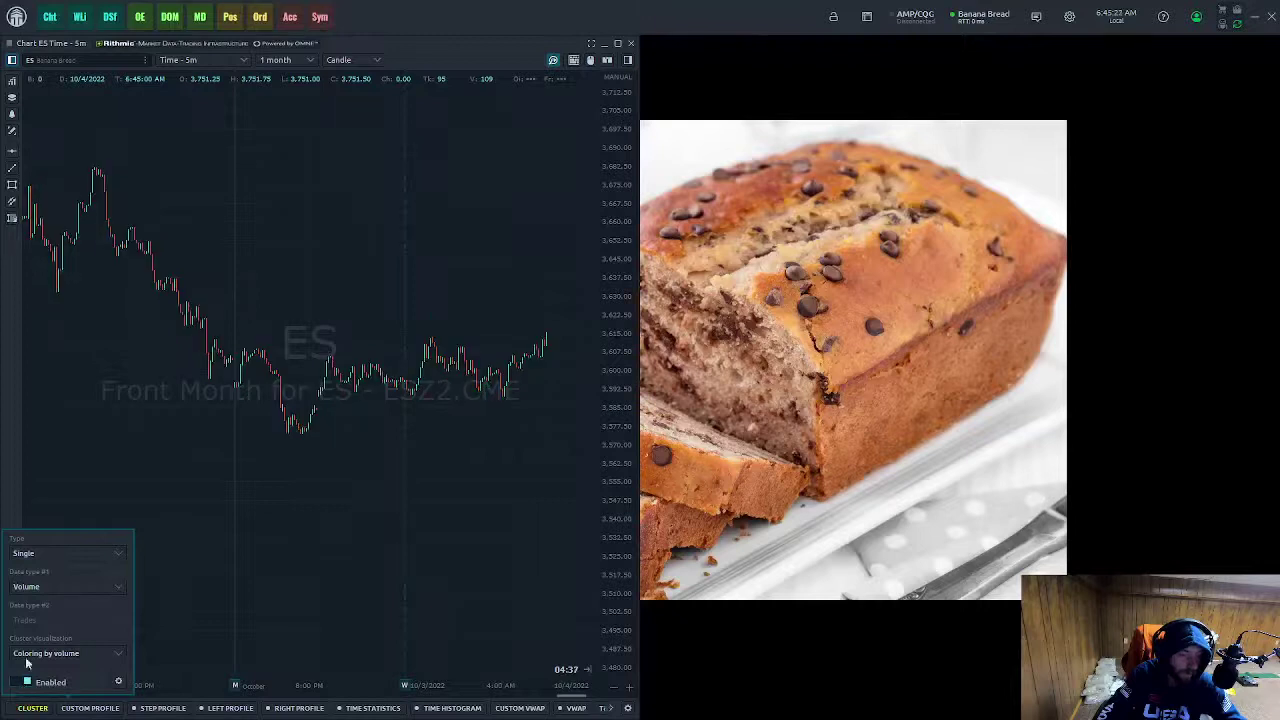
click(67, 558)
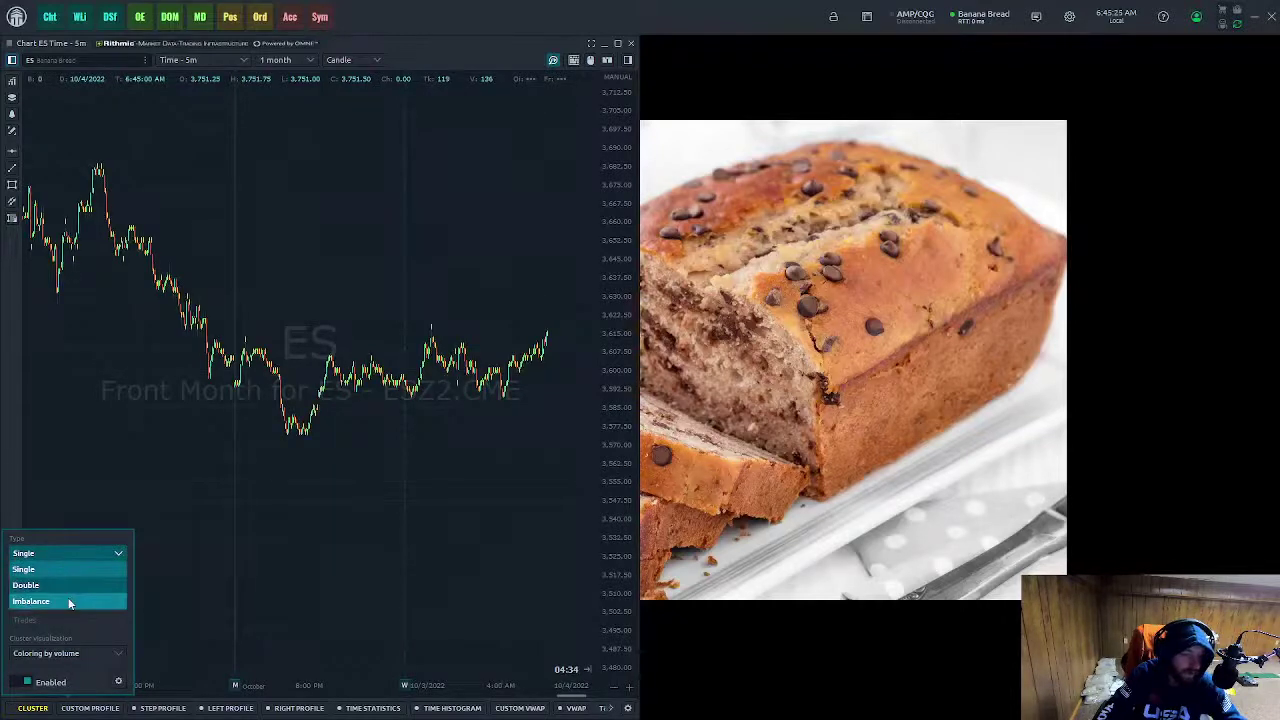
click(70, 601)
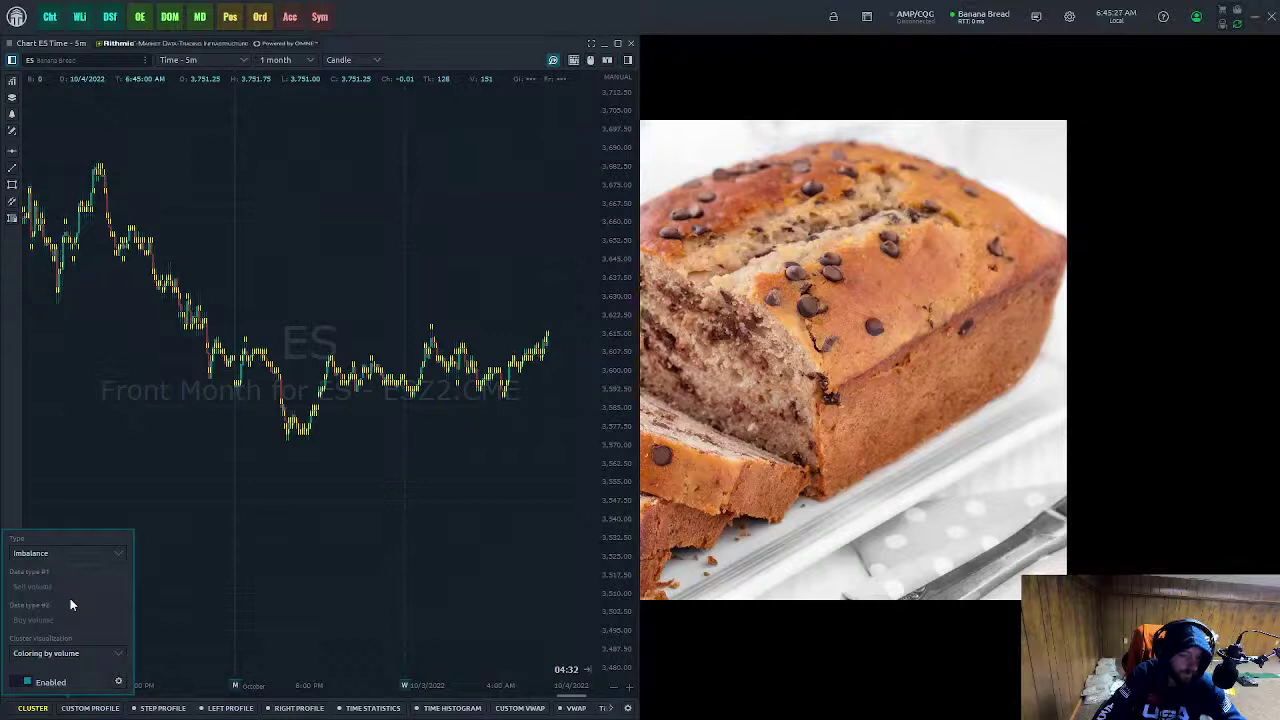
- Inspect the cluster values of the latest bars up close and turn on Highlight zeros in the cluster settings
scroll(498, 400, up, 5)
drag(599, 378, 698, 630)
scroll(454, 560, up, 6)
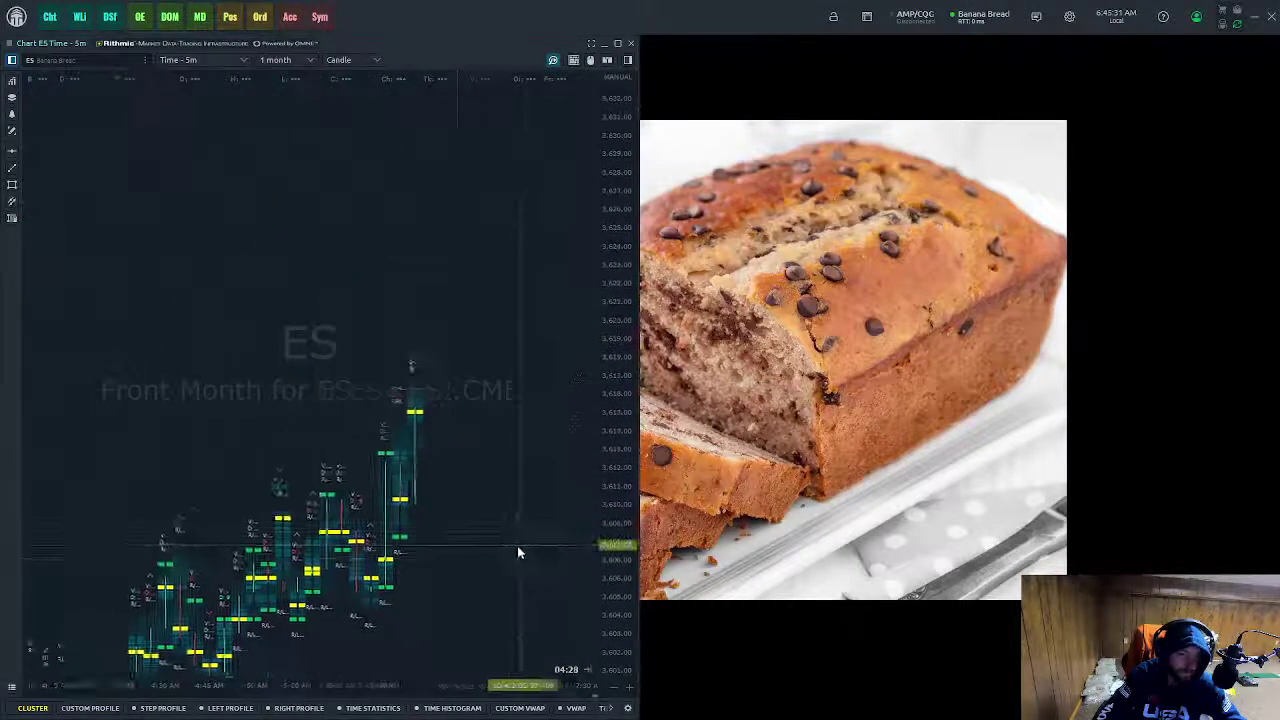
drag(320, 529, 537, 183)
drag(502, 268, 449, 420)
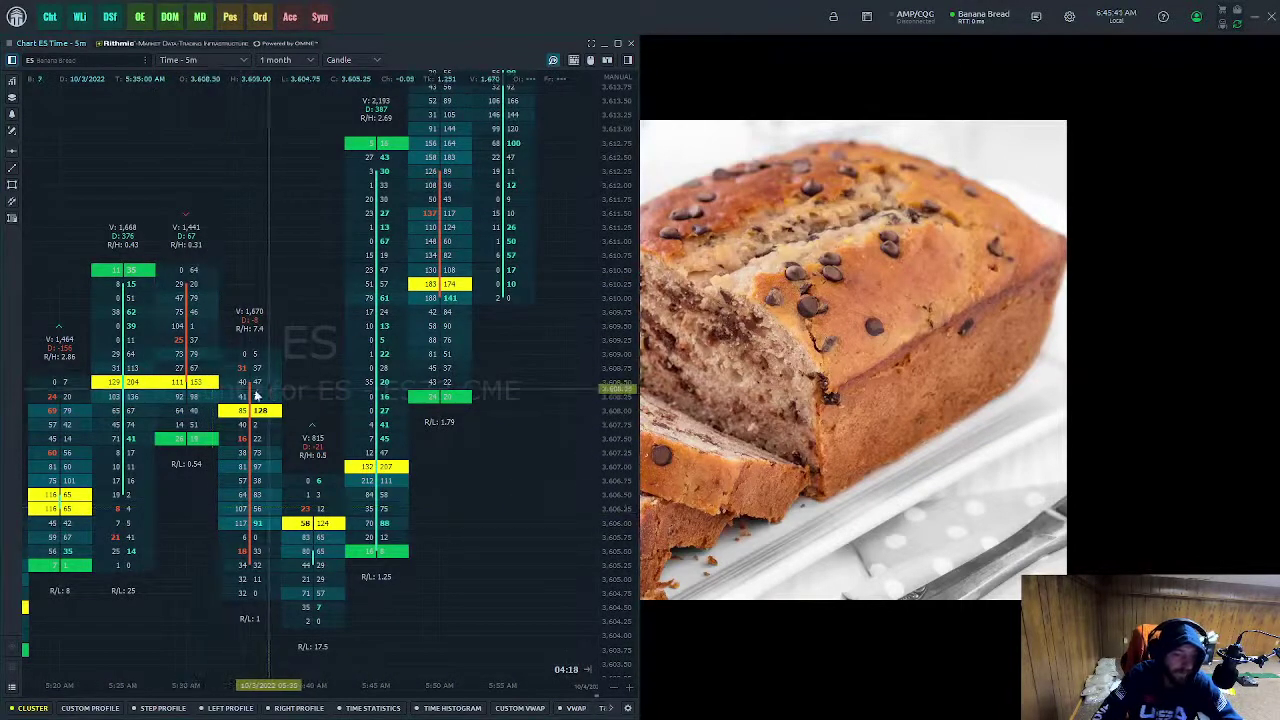
click(36, 709)
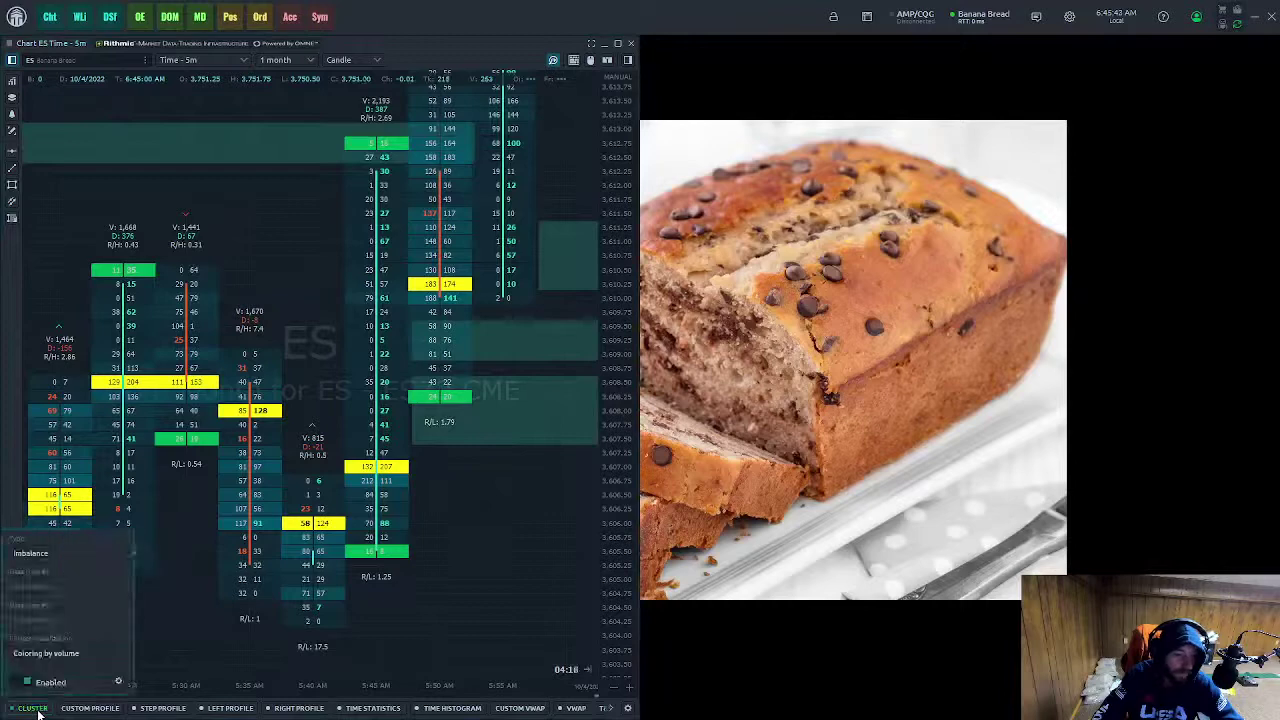
click(119, 683)
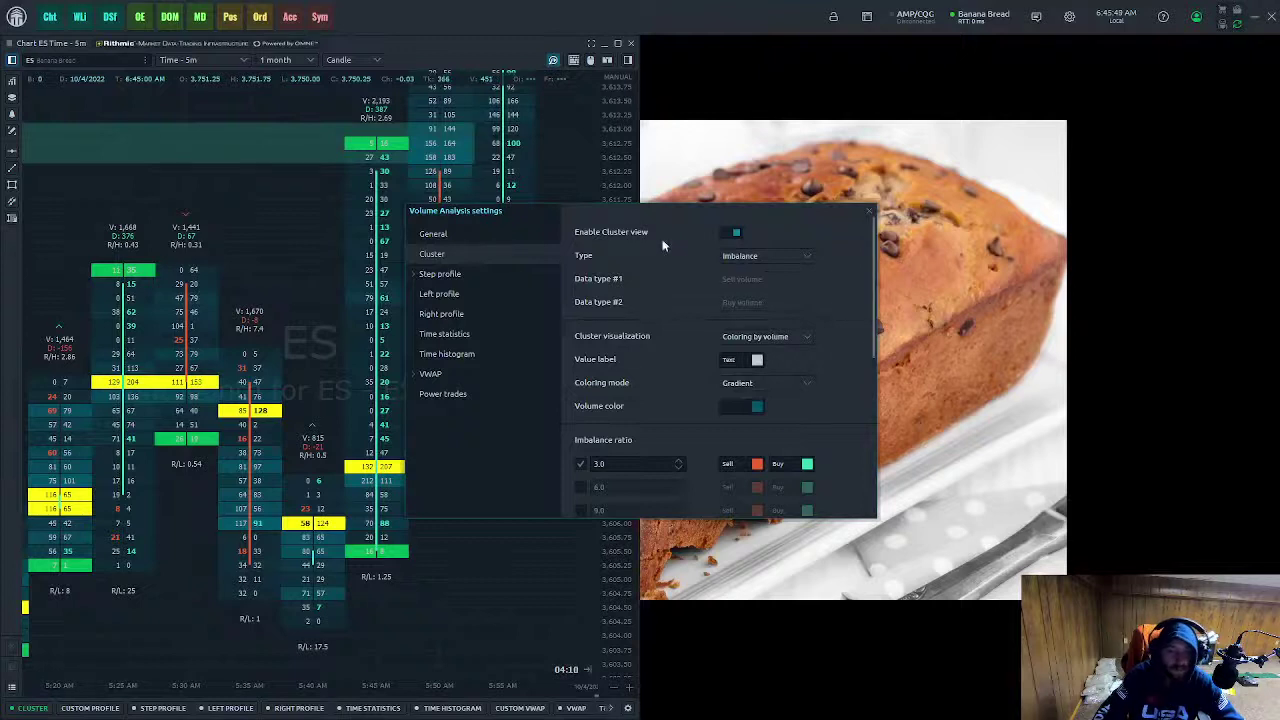
scroll(730, 407, down, 5)
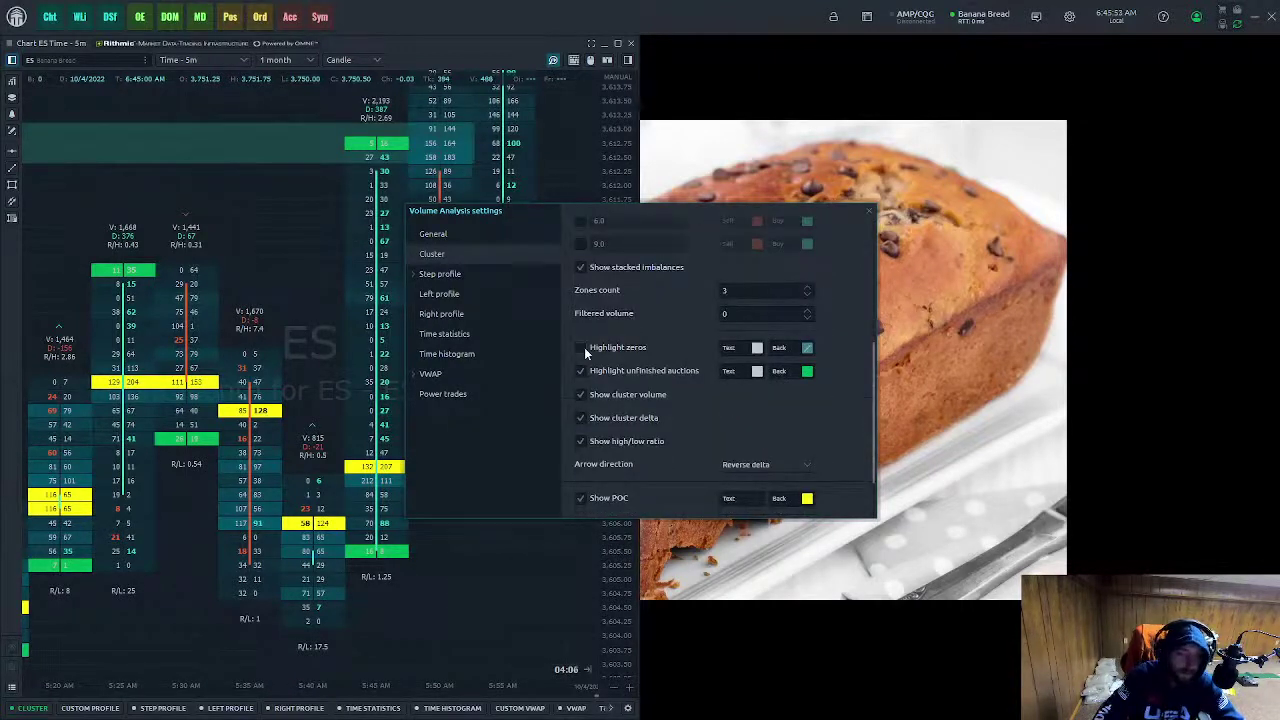
click(581, 347)
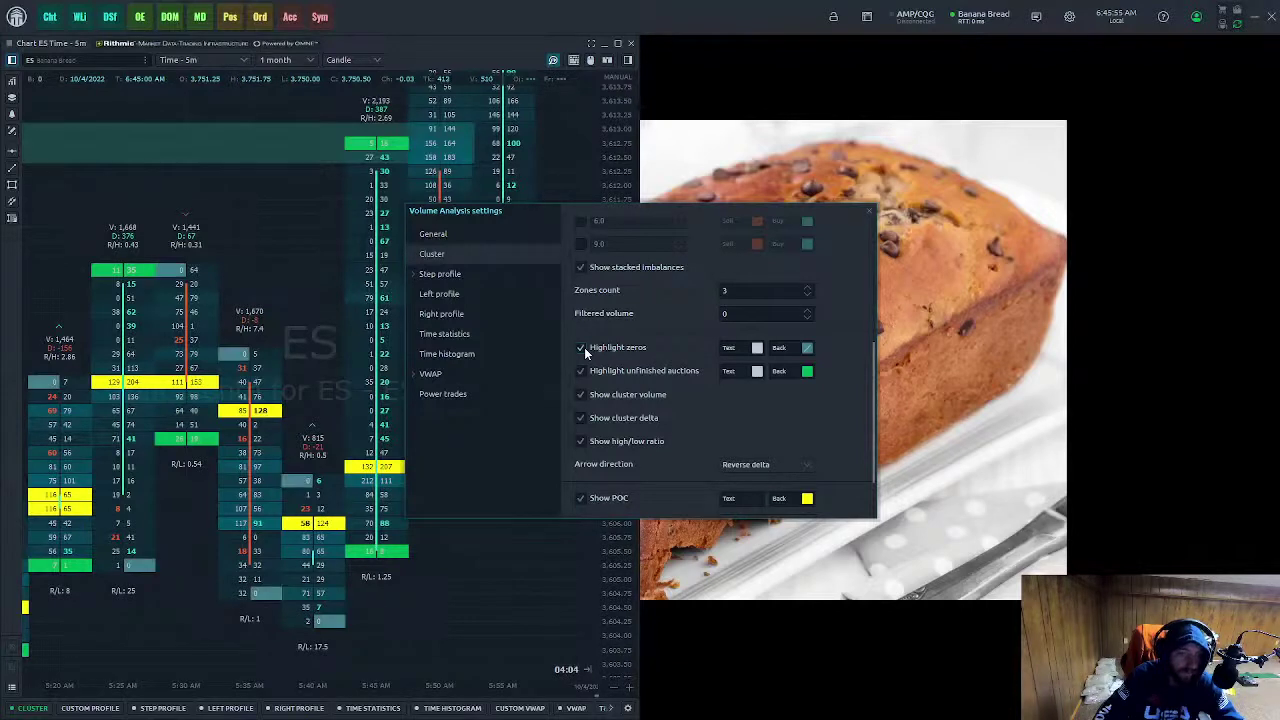
- Set the Highlight zeros text color to black and its background color to white
click(756, 348)
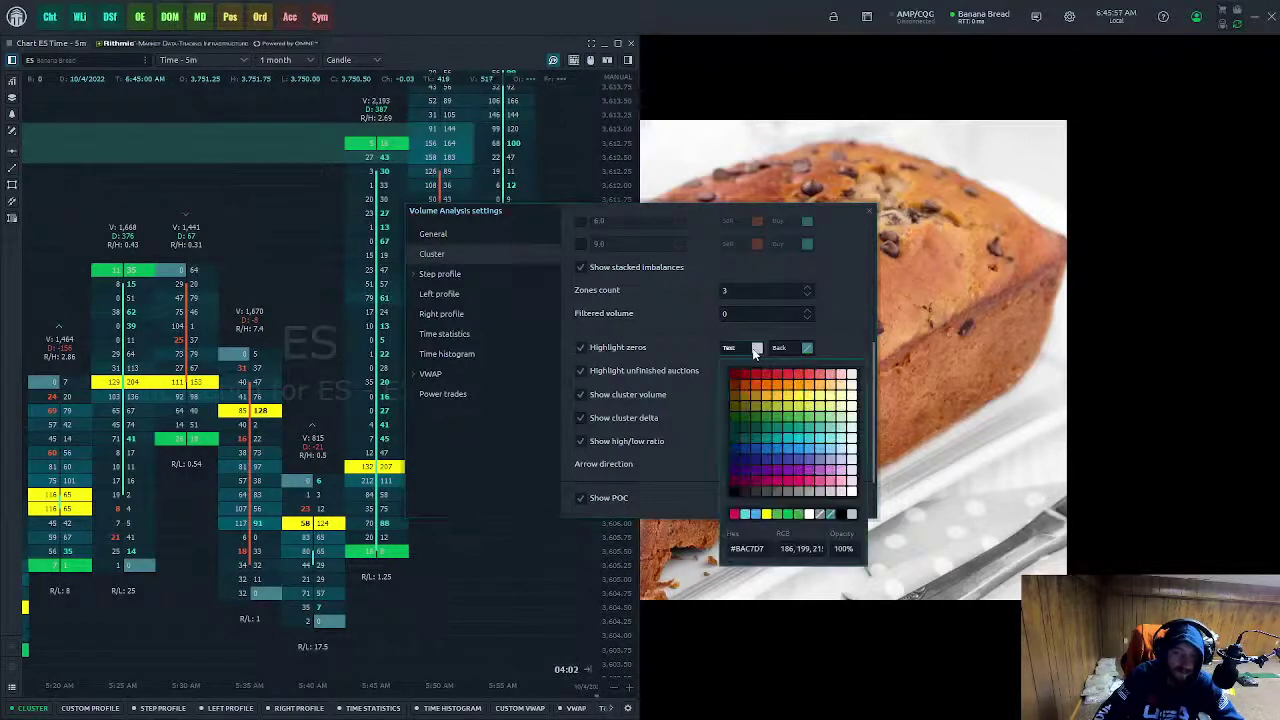
click(846, 515)
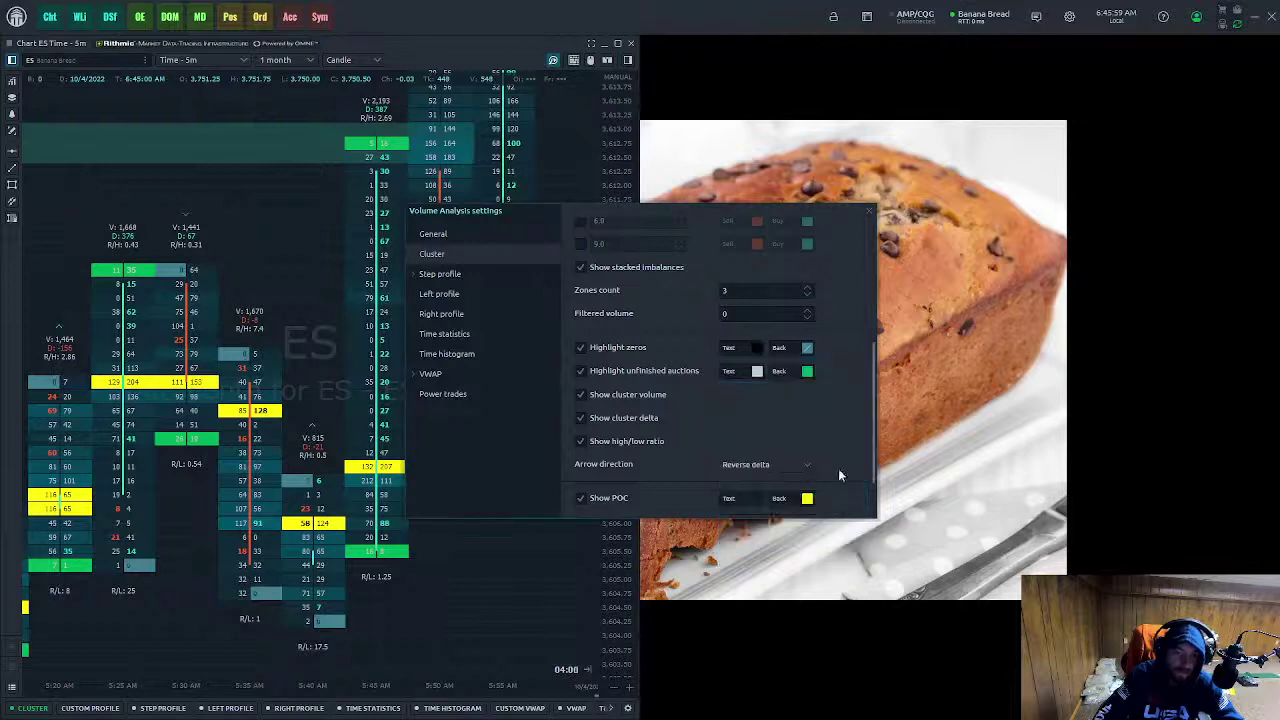
click(800, 348)
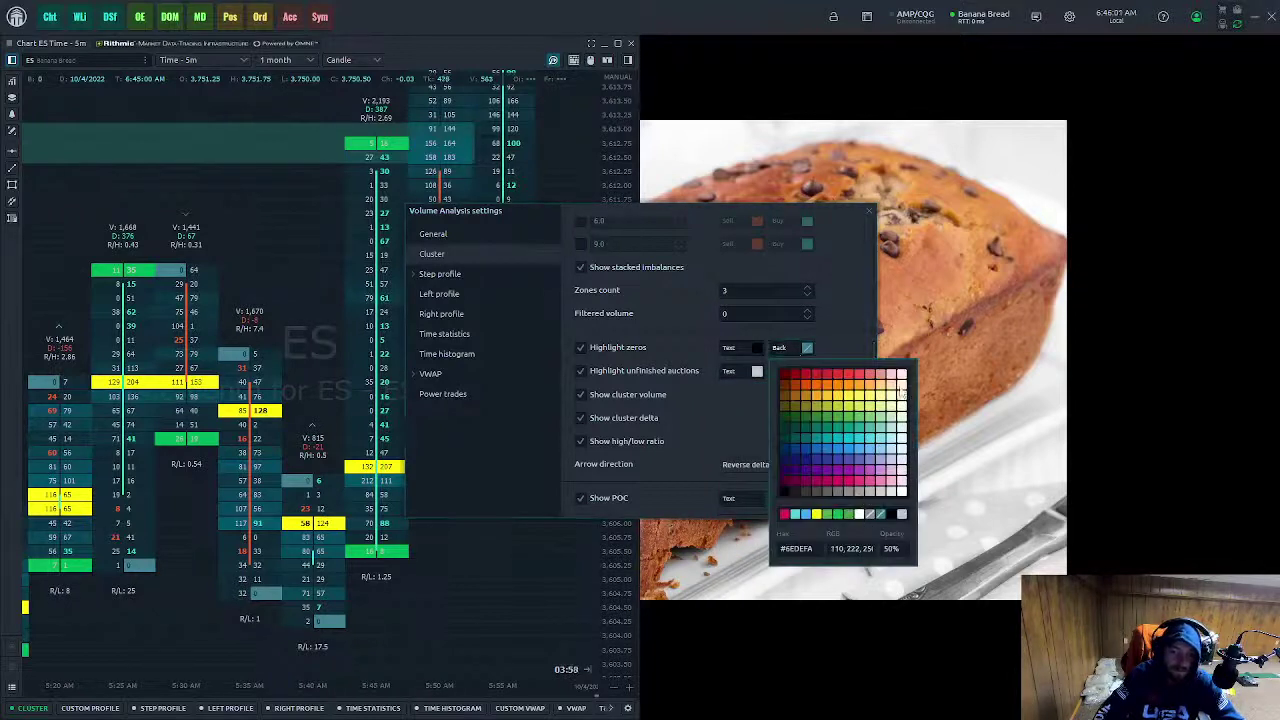
click(904, 493)
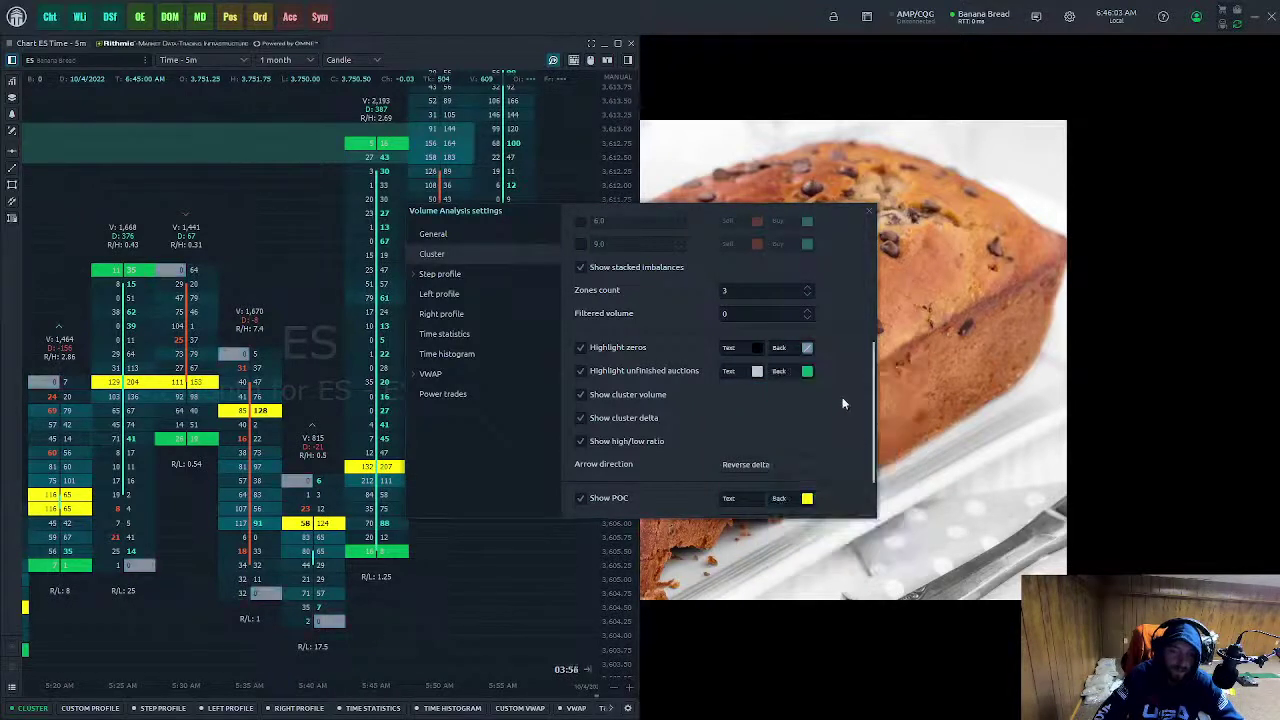
- Set the Highlight zeros background opacity to 100 and close the volume analysis settings
click(807, 350)
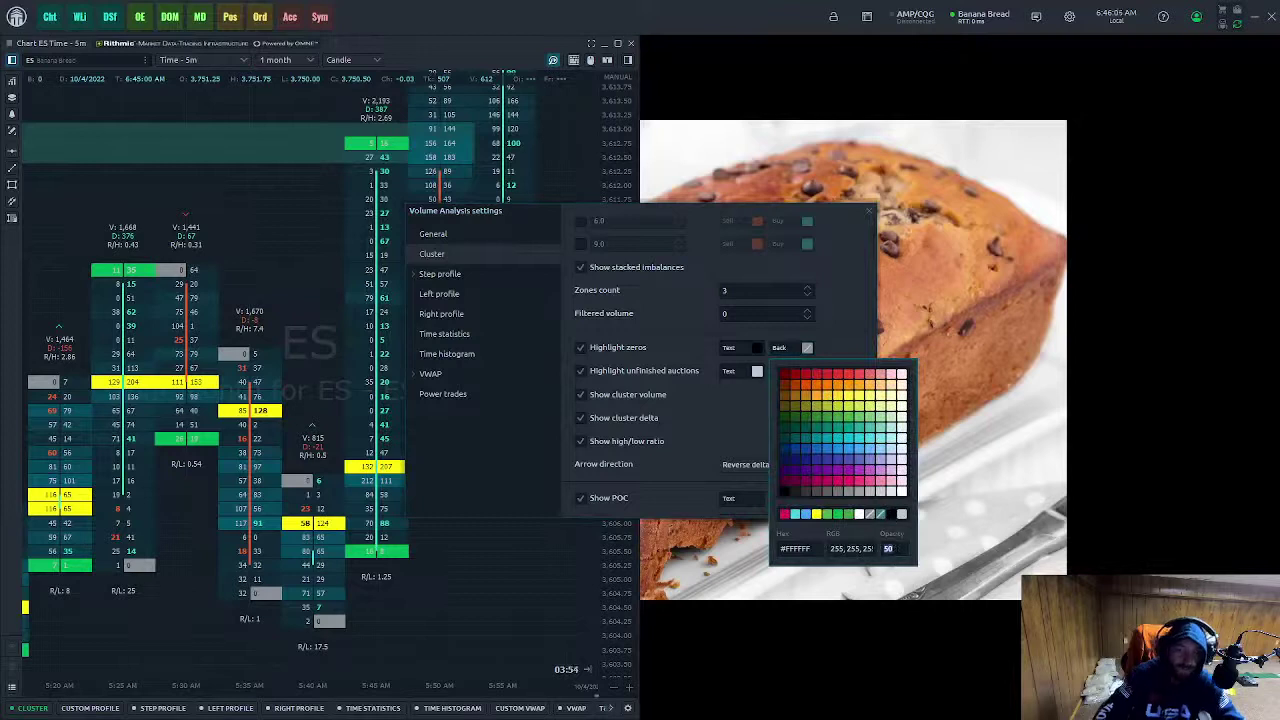
text(100)
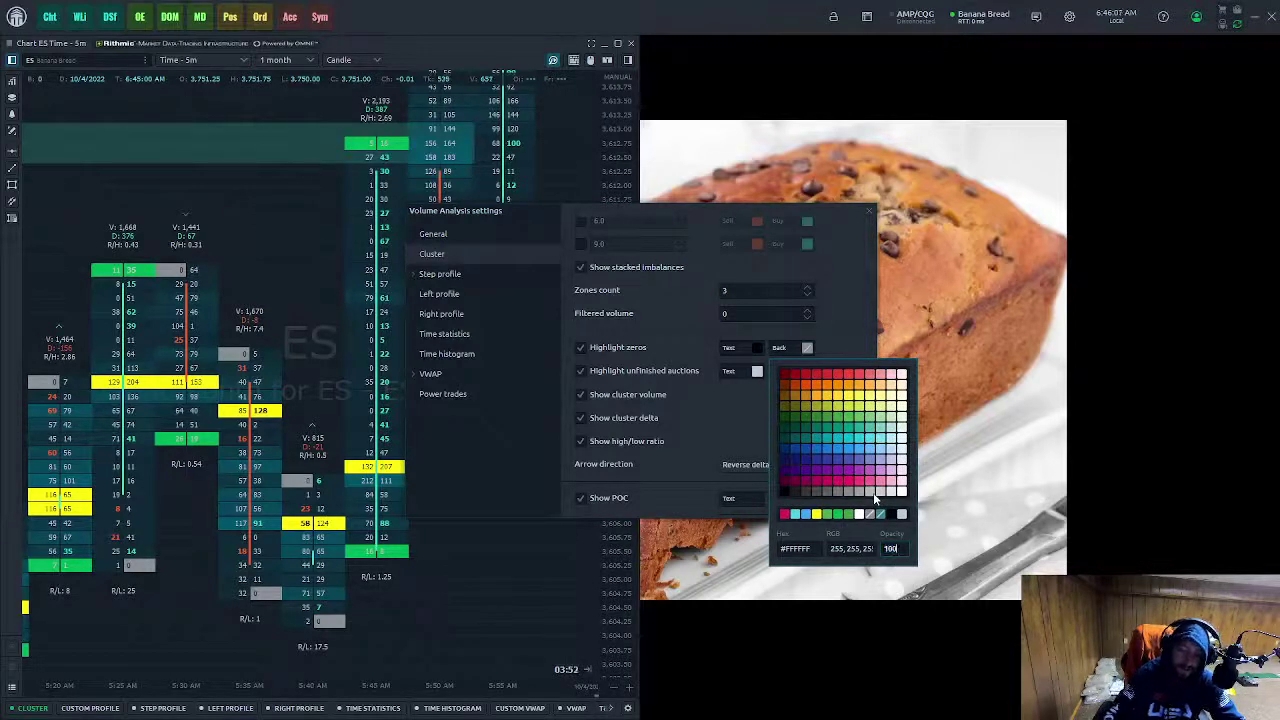
click(736, 404)
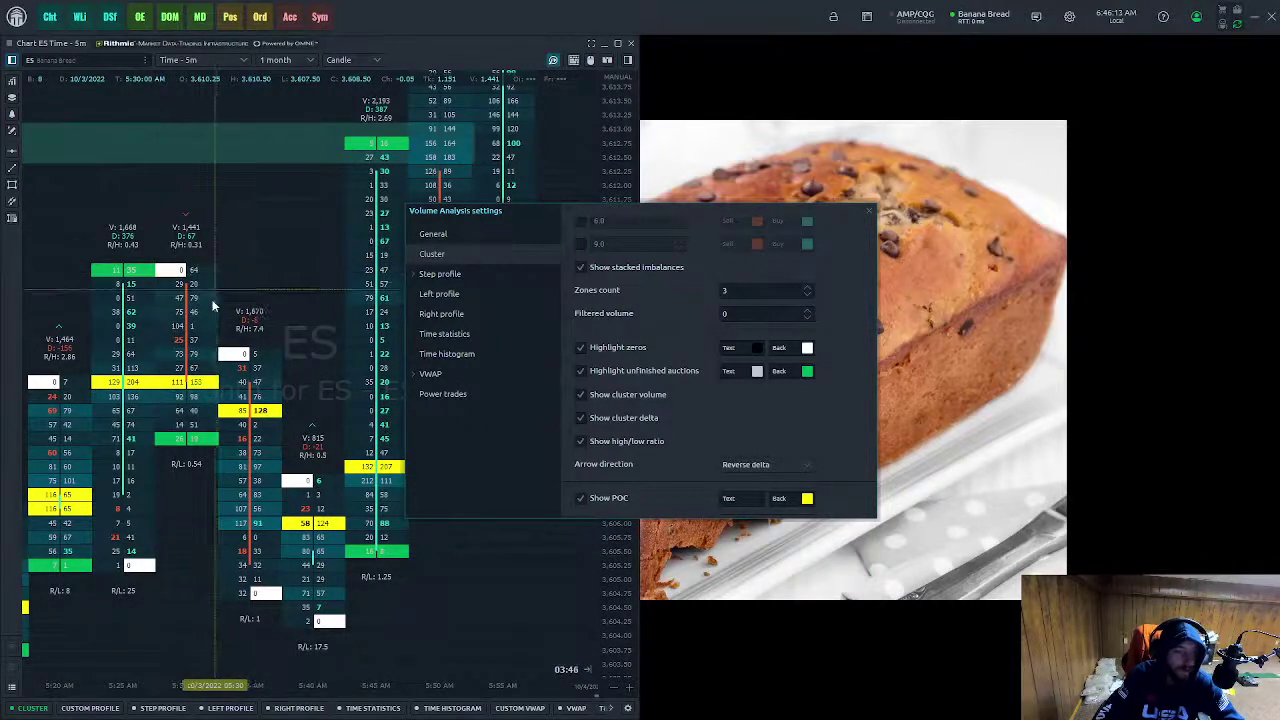
scroll(312, 618, down, 2)
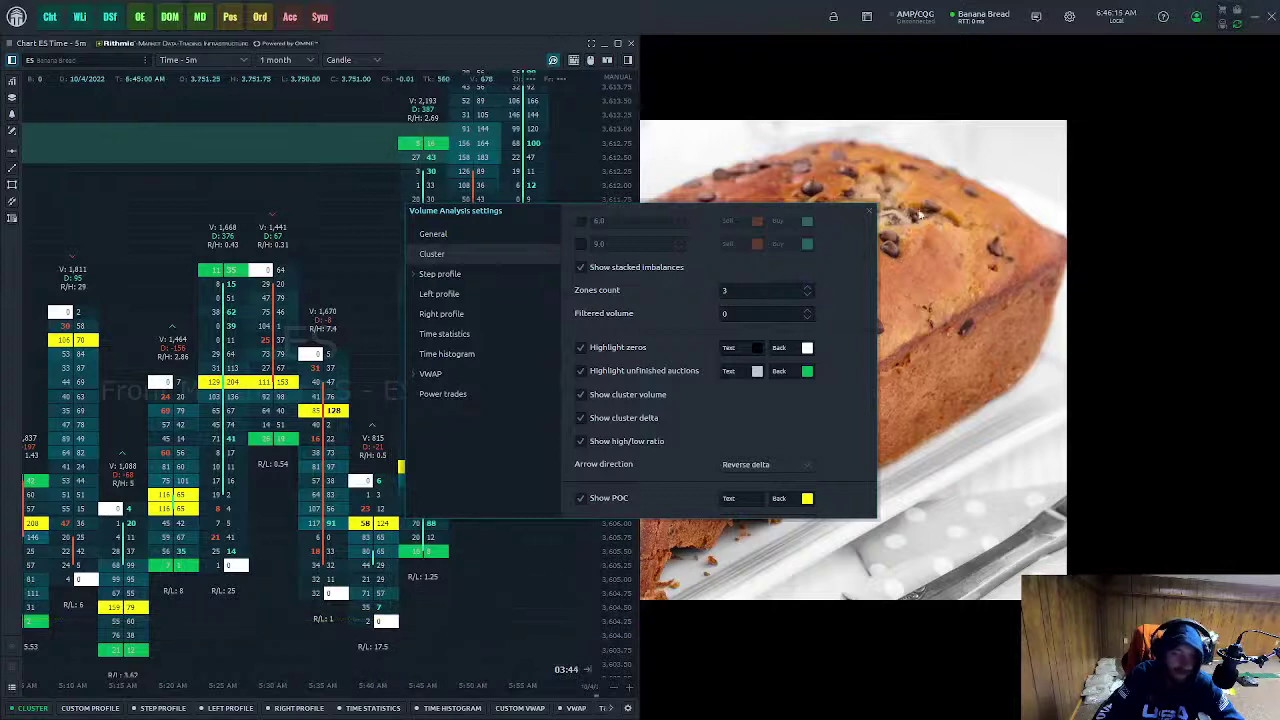
click(864, 208)
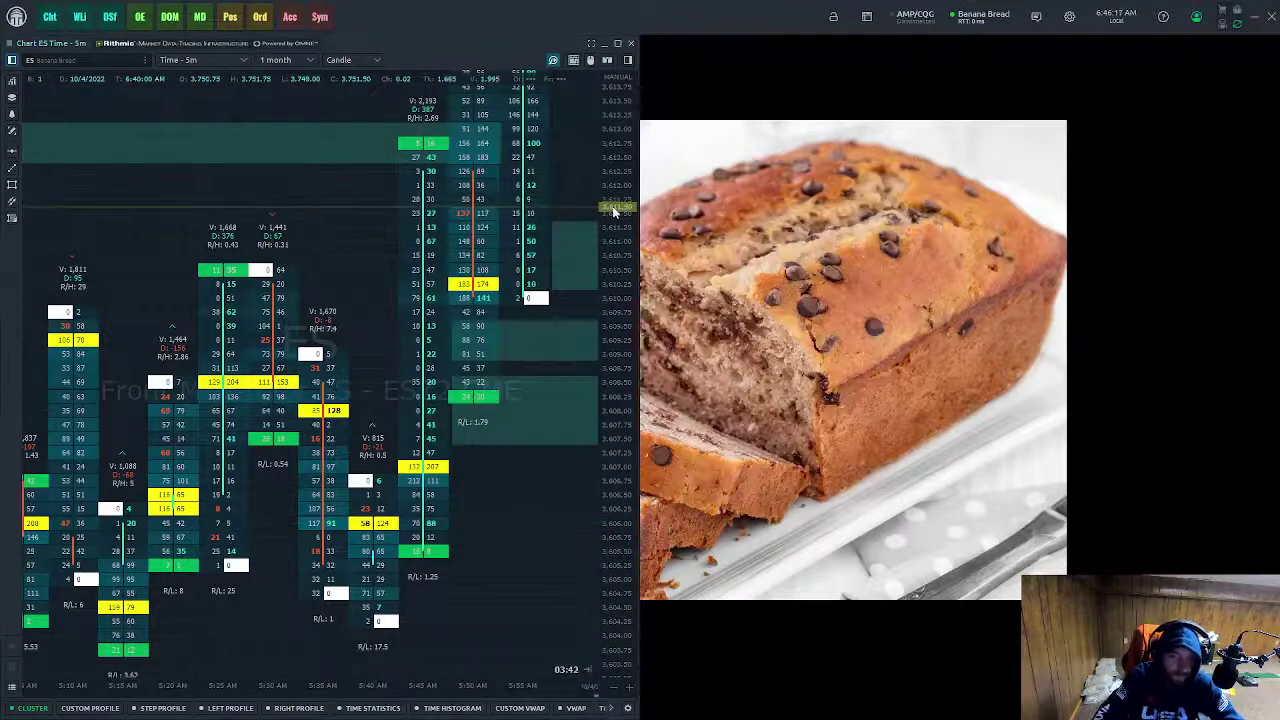
- Examine the highlighted zeros and unfinished auctions across the earlier 5-minute bars of 10/3/2022 at different zoom levels
drag(615, 212, 611, 171)
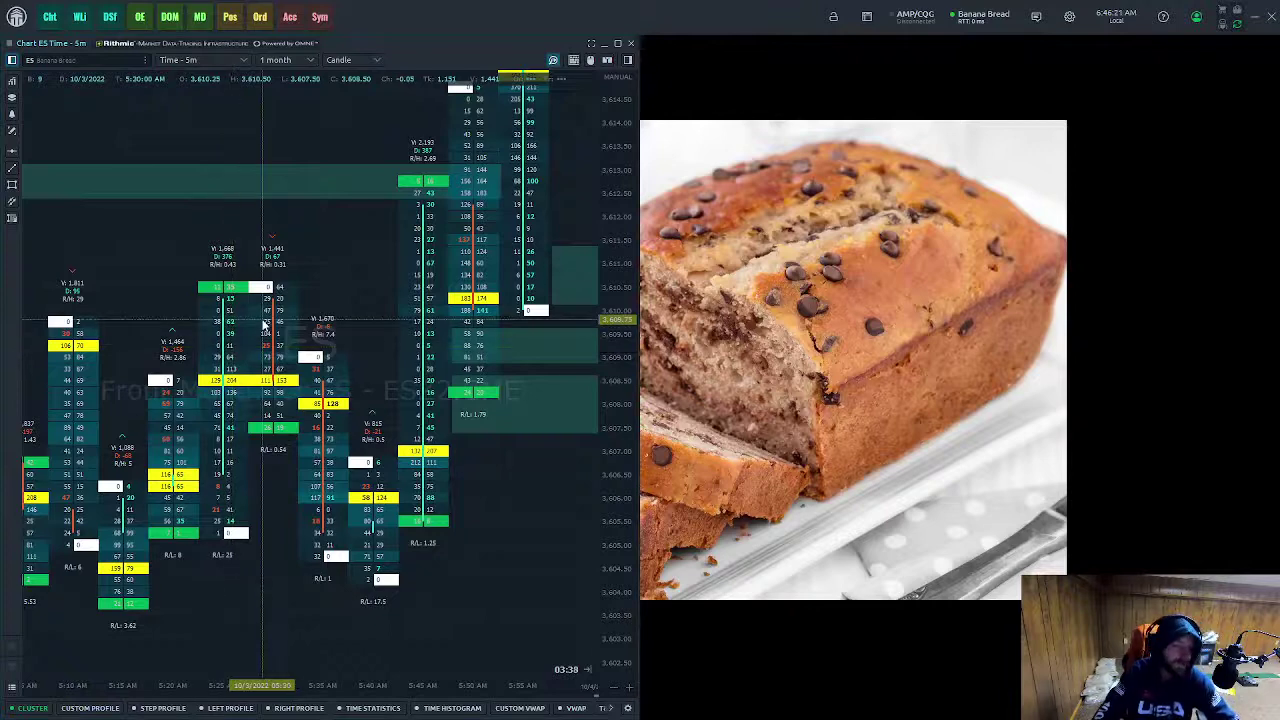
scroll(265, 325, down, 5)
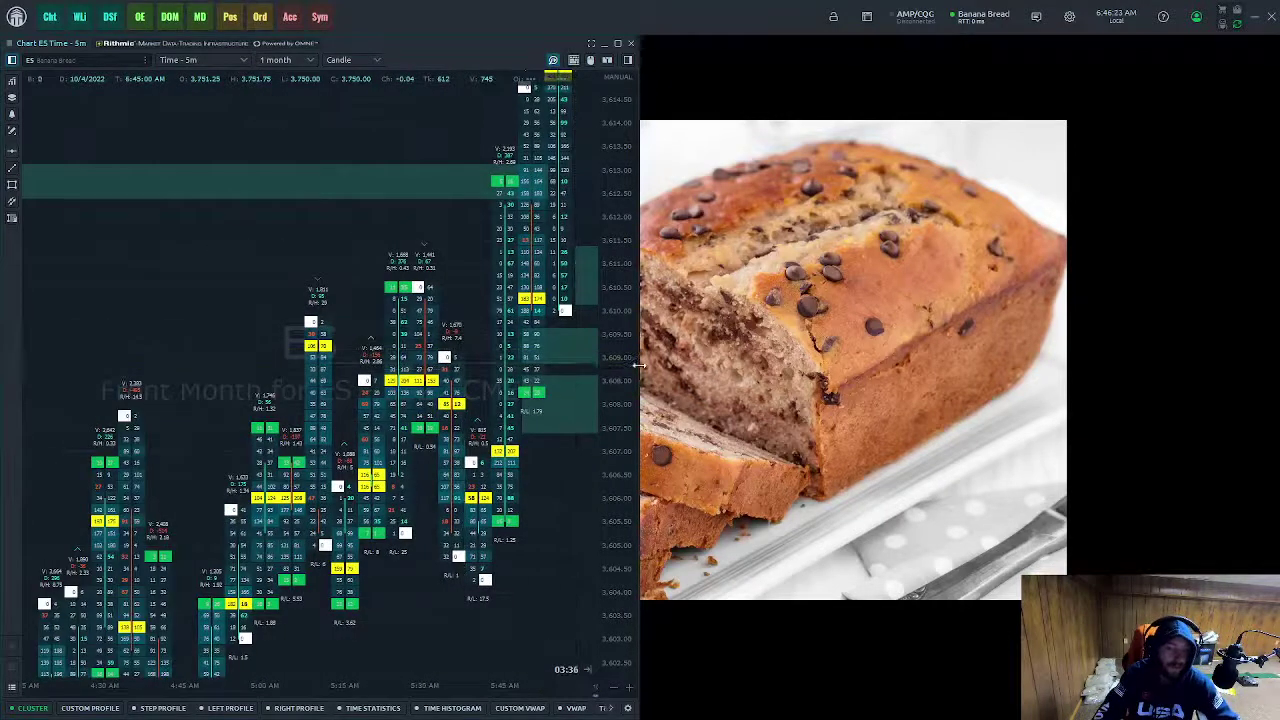
drag(622, 350, 625, 398)
scroll(527, 433, down, 4)
drag(480, 390, 494, 310)
drag(136, 440, 249, 423)
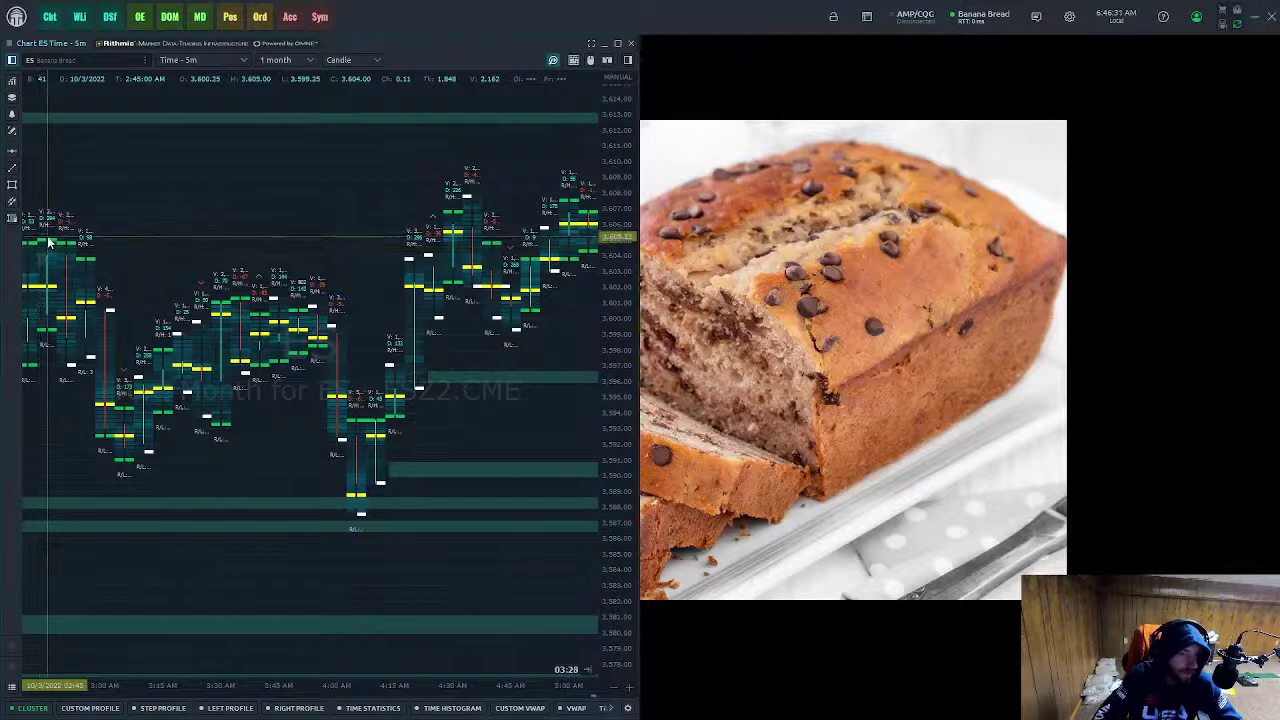
drag(85, 261, 347, 364)
scroll(184, 290, down, 3)
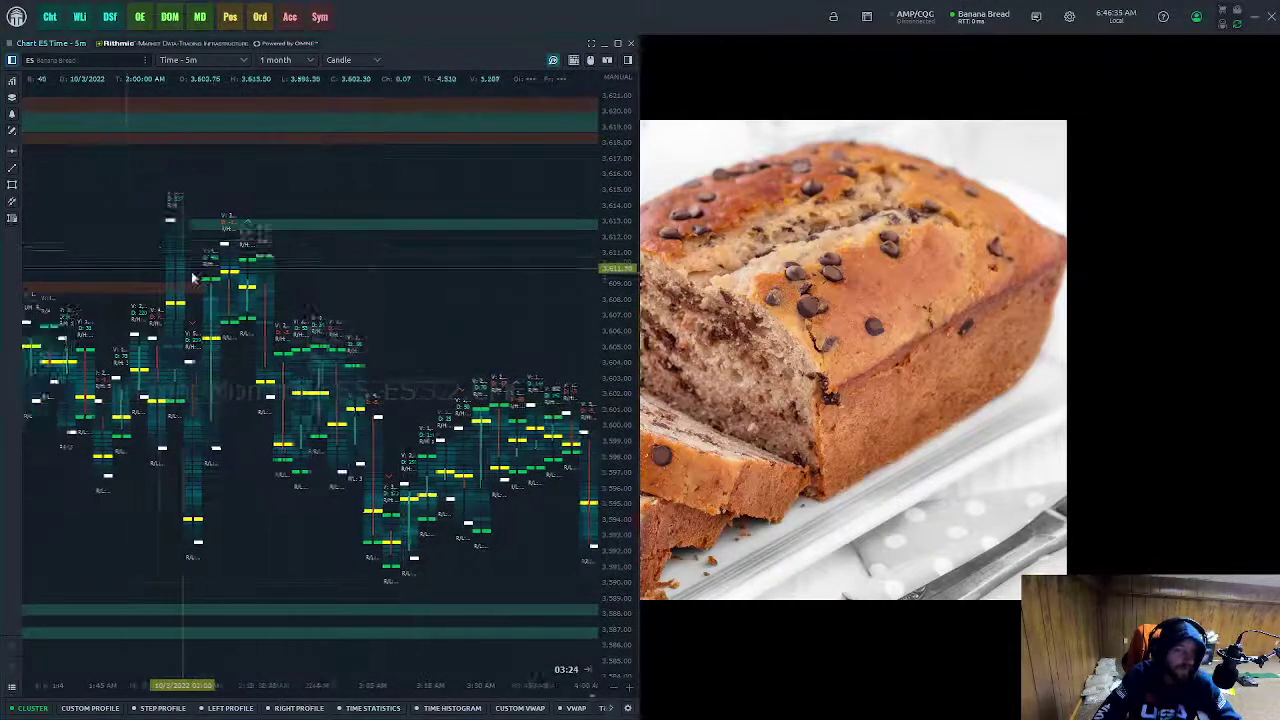
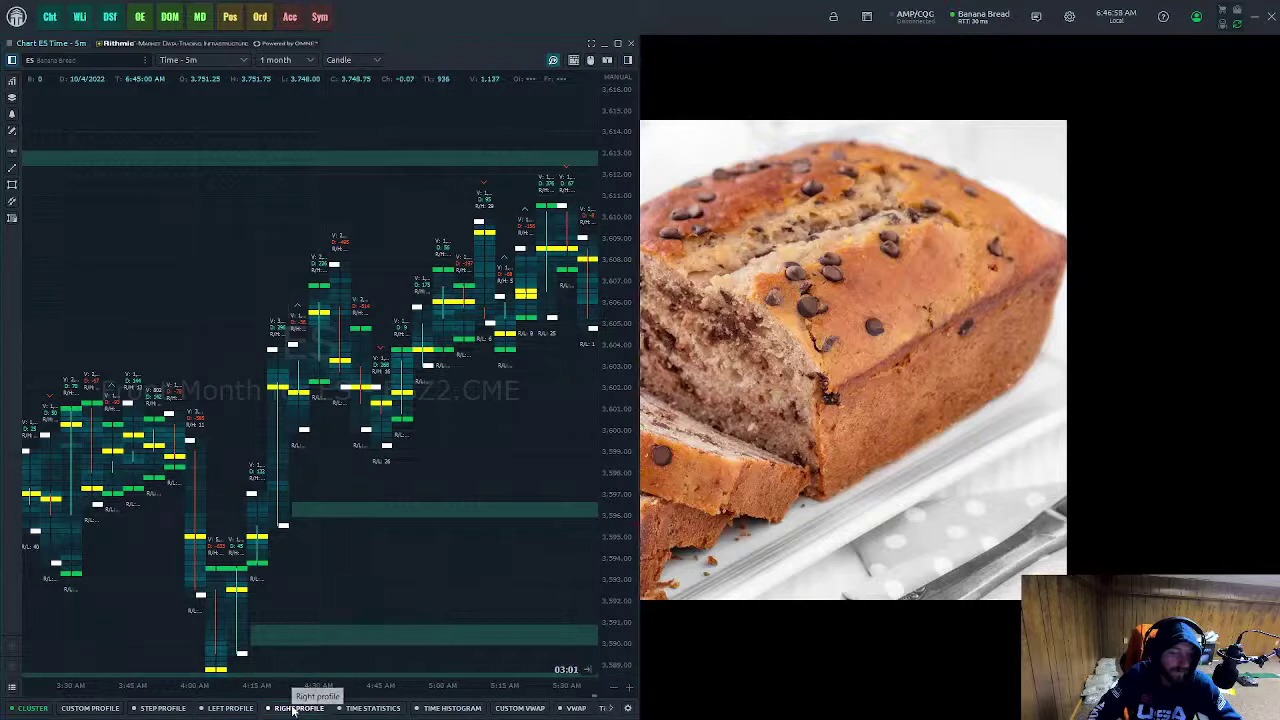
- Enable the right volume profile for Today, with its POC and value area shown
click(290, 708)
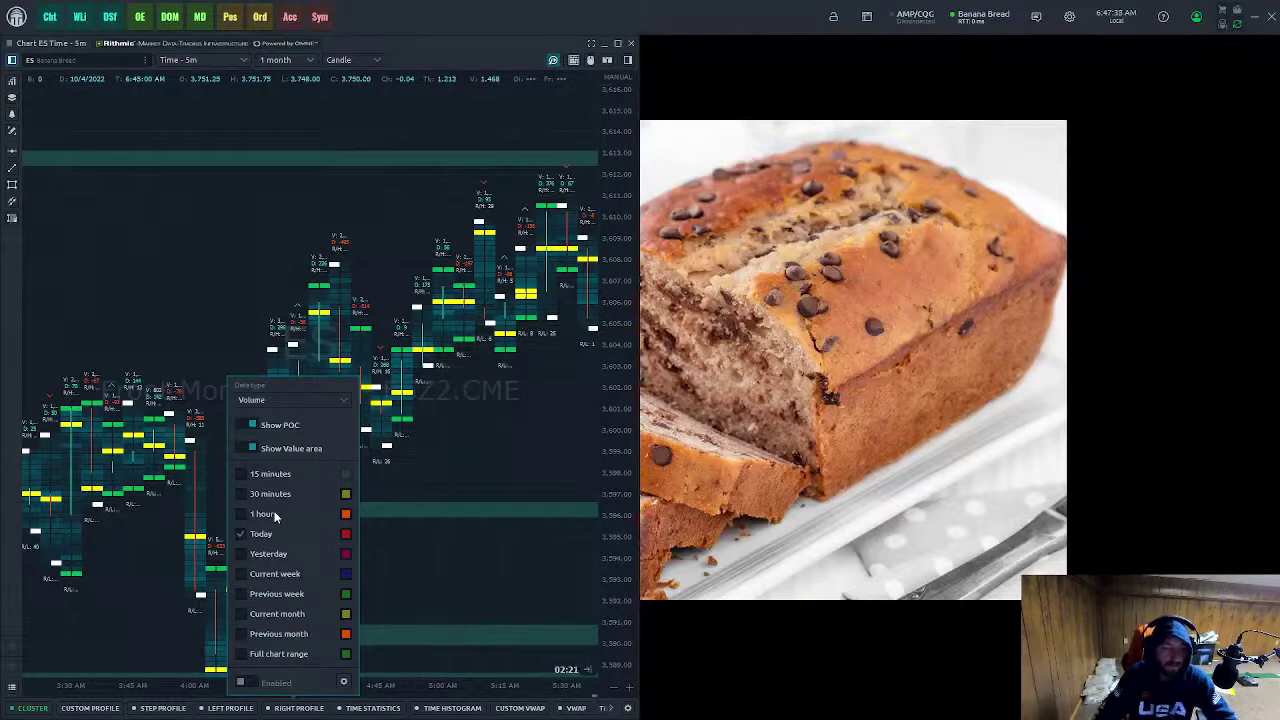
click(246, 684)
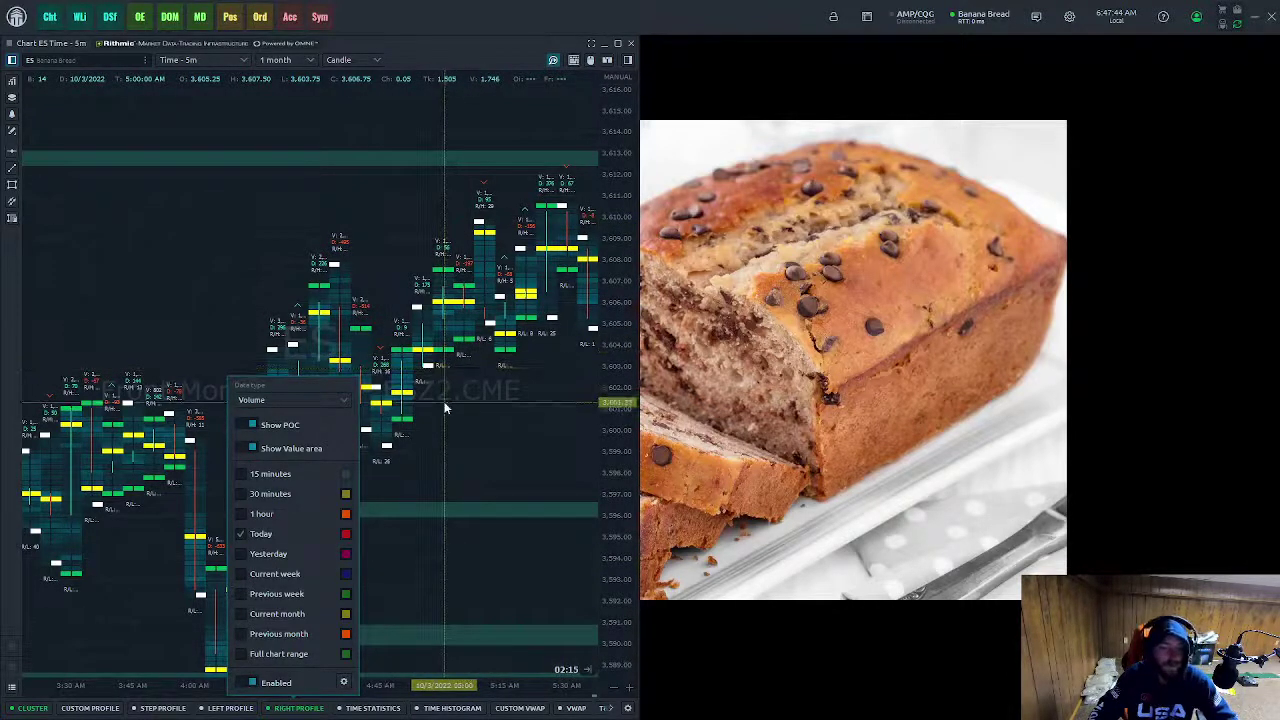
click(523, 426)
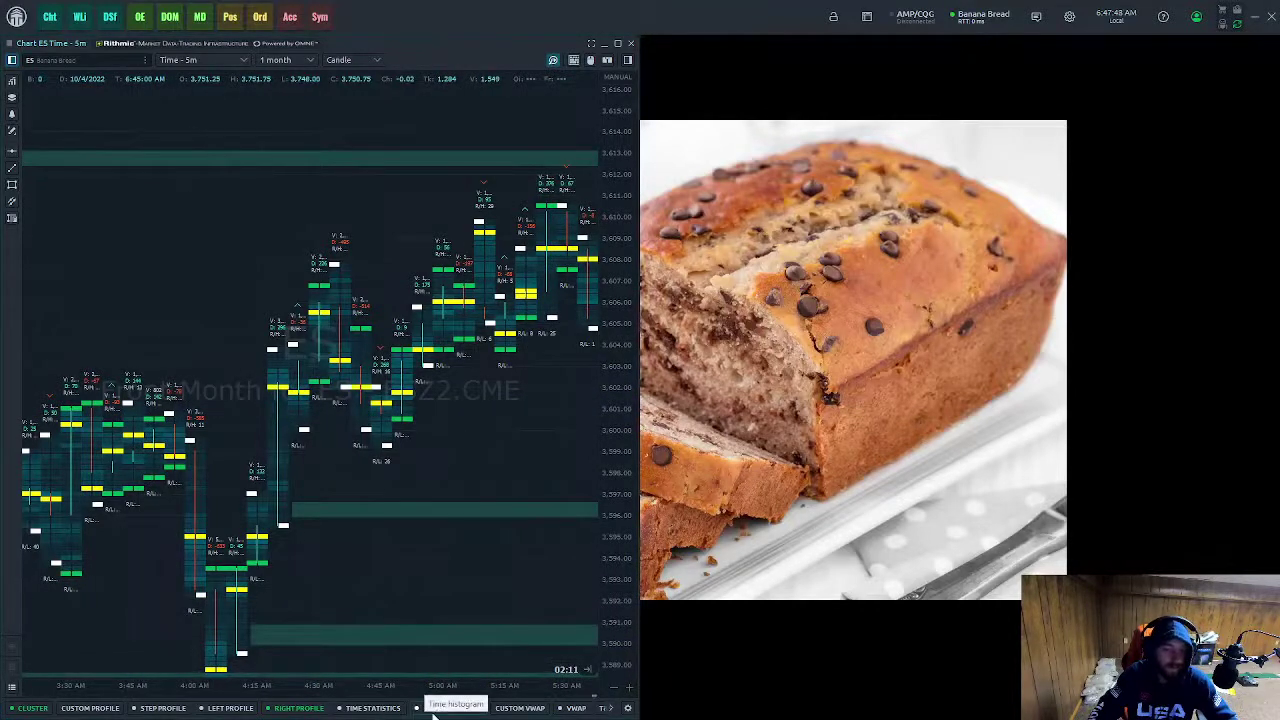
- Limit the time statistics to Trades and Delta by clearing the volume and Delta, % rows, and enable them on the chart
drag(468, 420, 266, 577)
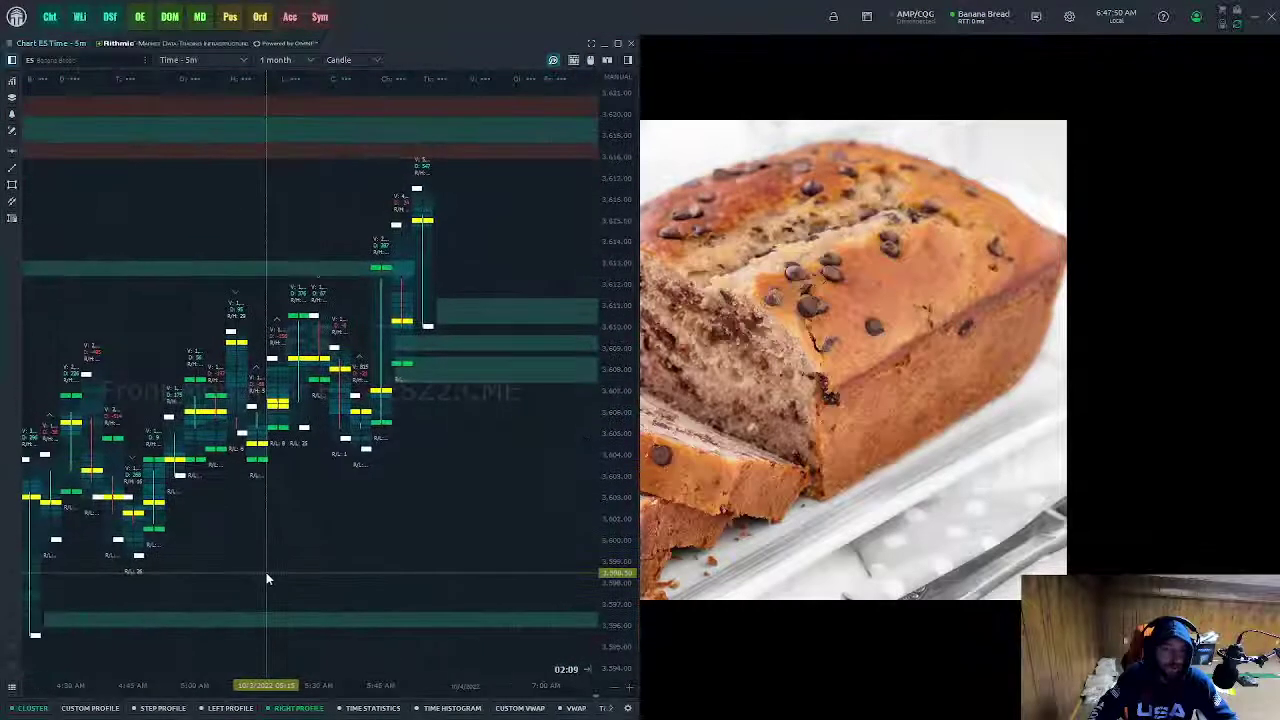
click(372, 709)
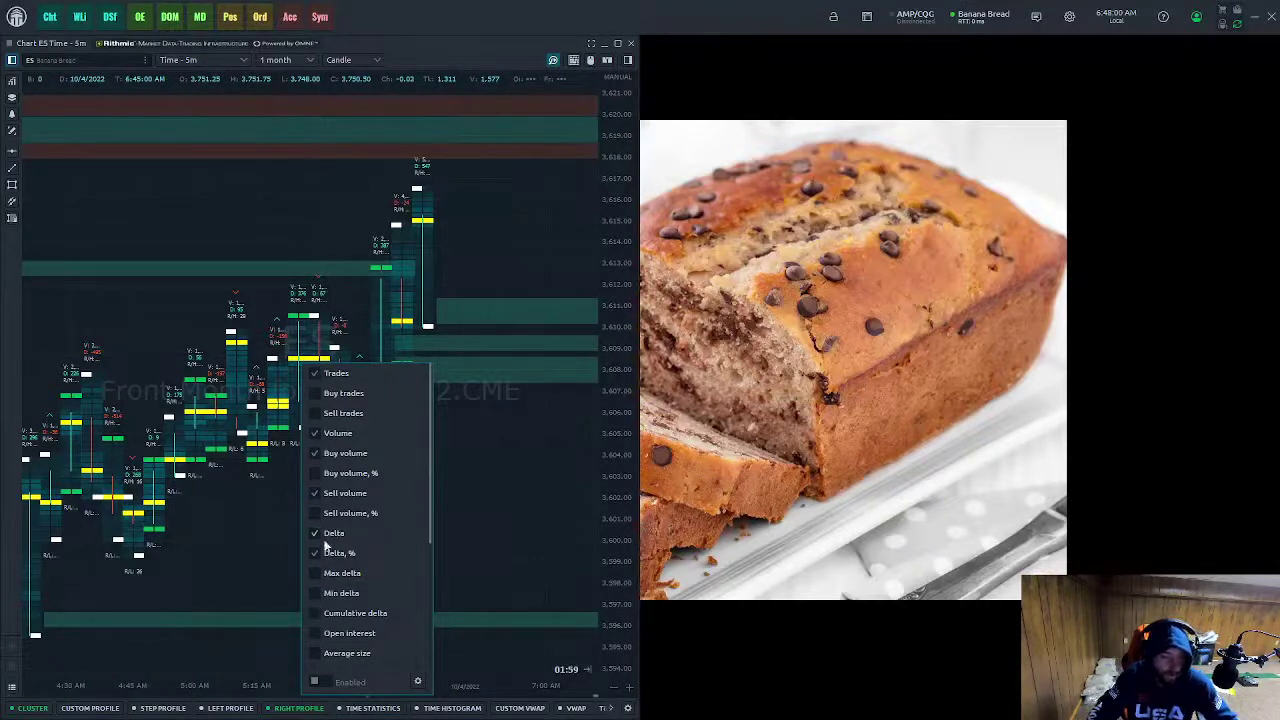
click(316, 493)
click(316, 434)
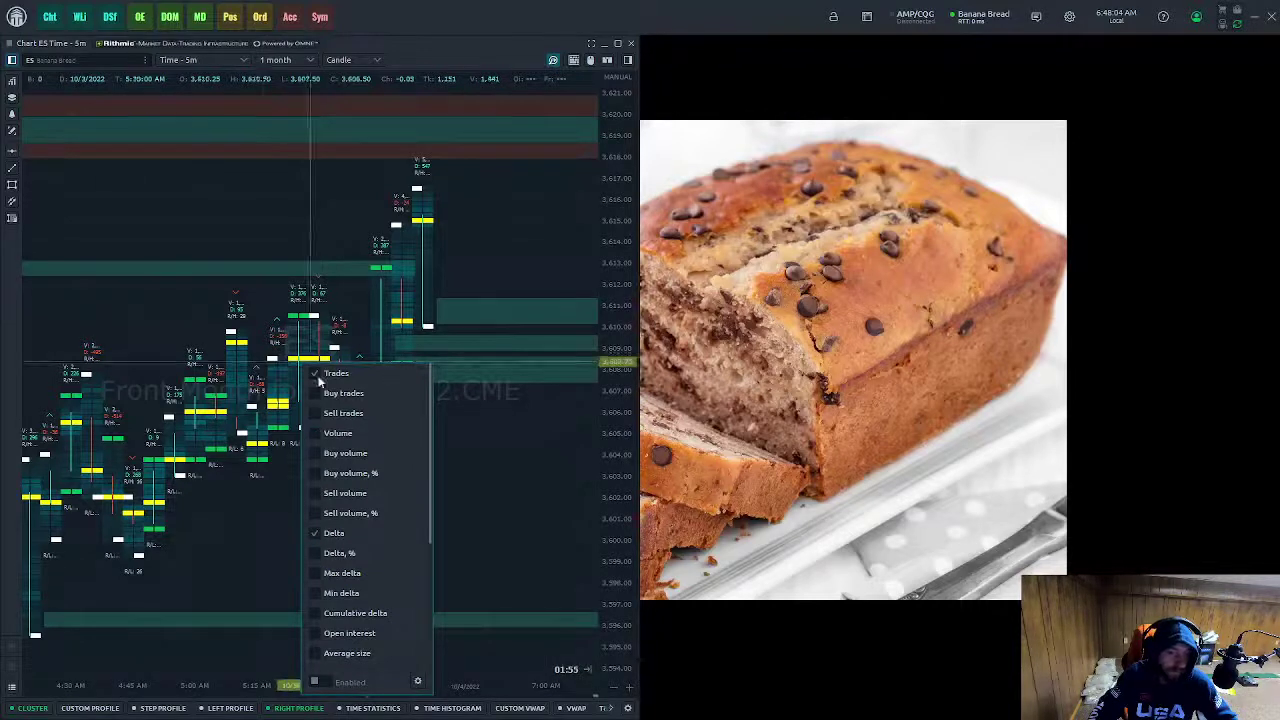
click(316, 682)
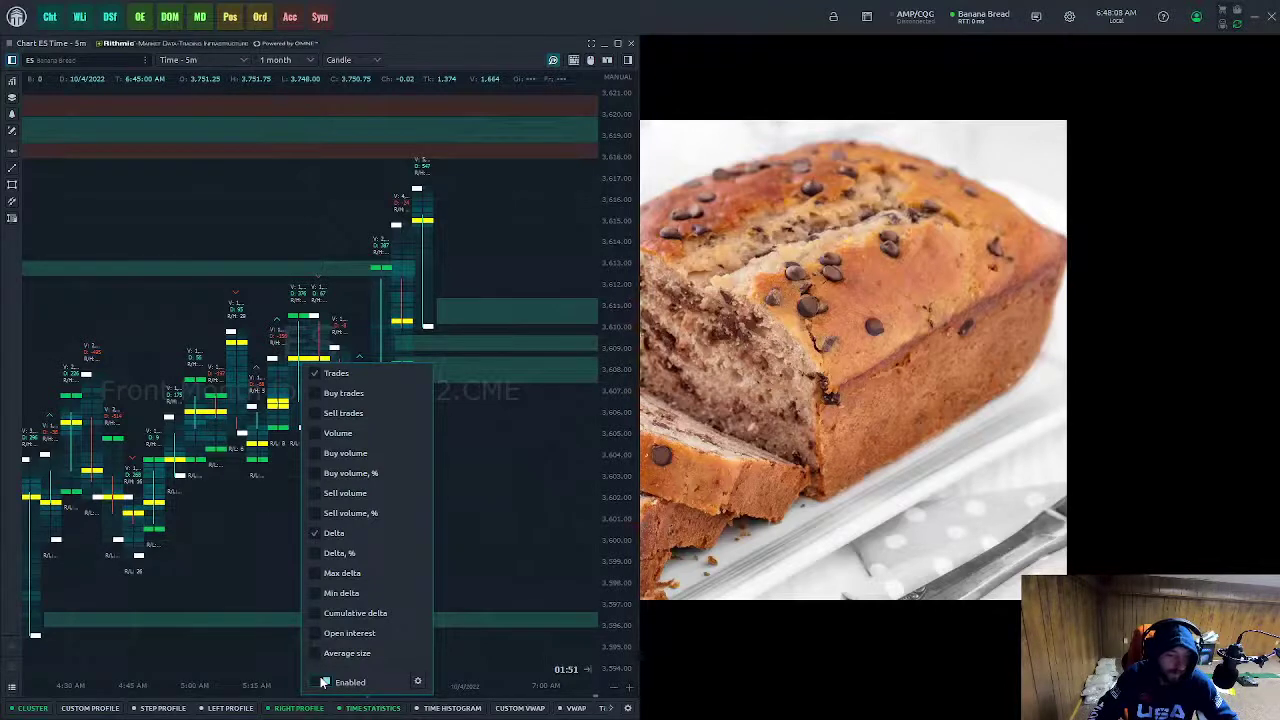
- Examine the Trades and Delta statistics beneath the recent 5-minute bars
scroll(451, 556, up, 3)
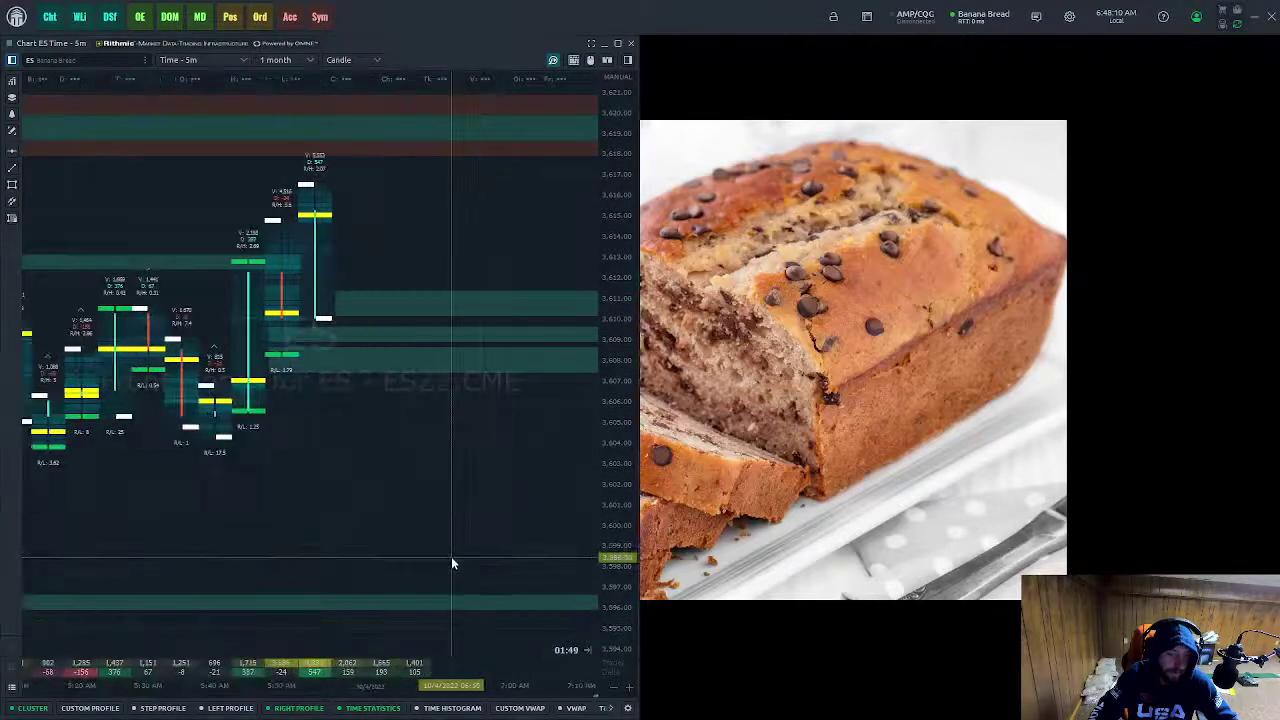
drag(412, 490, 467, 444)
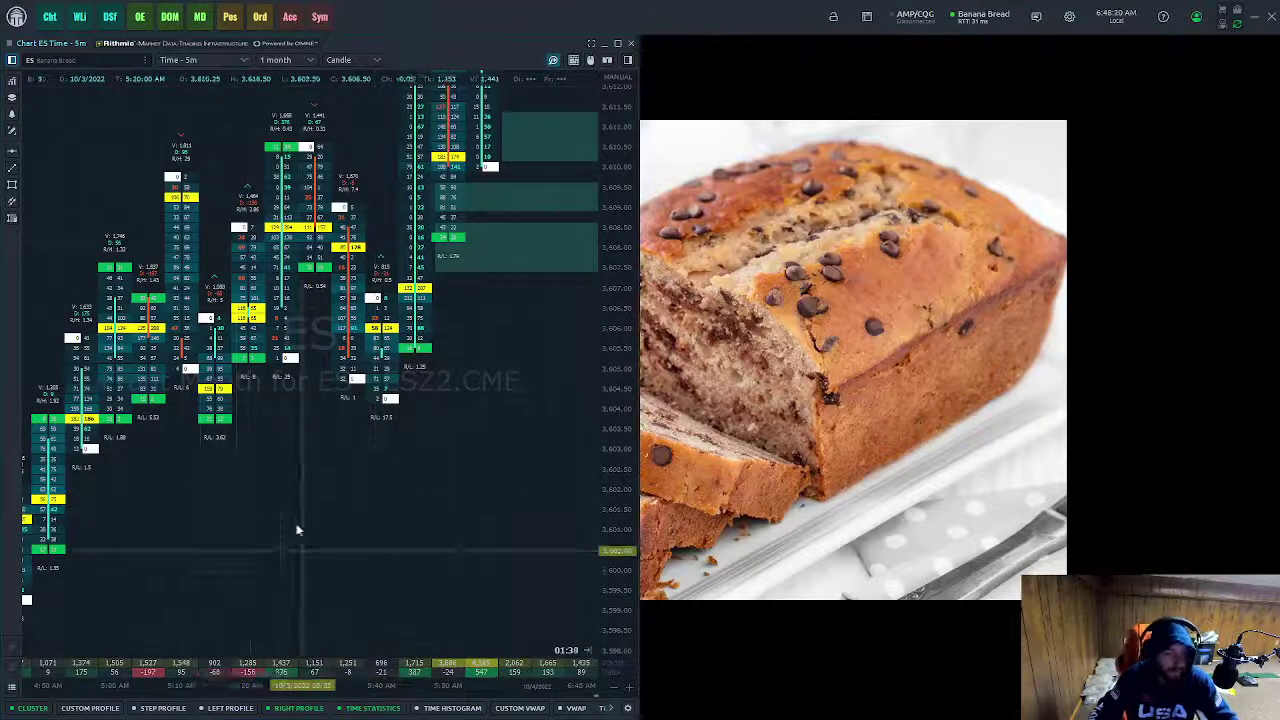
scroll(240, 500, down, 2)
scroll(622, 365, down, 2)
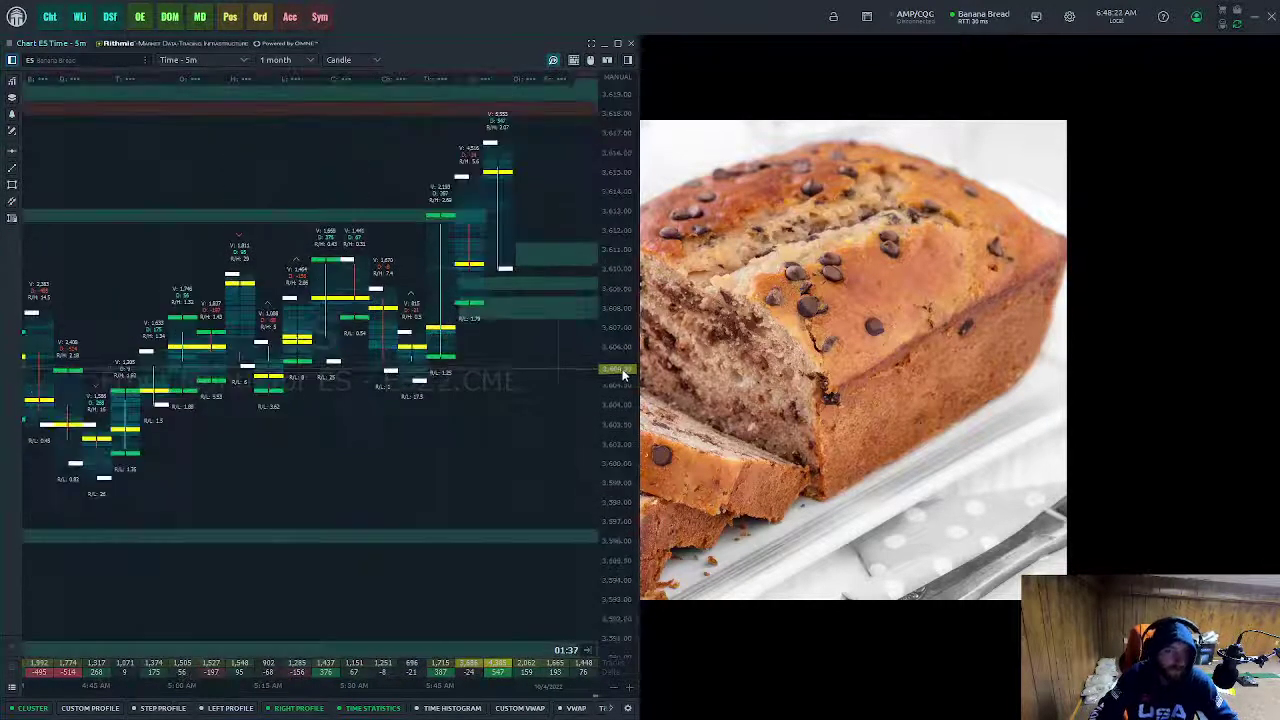
drag(520, 404, 414, 477)
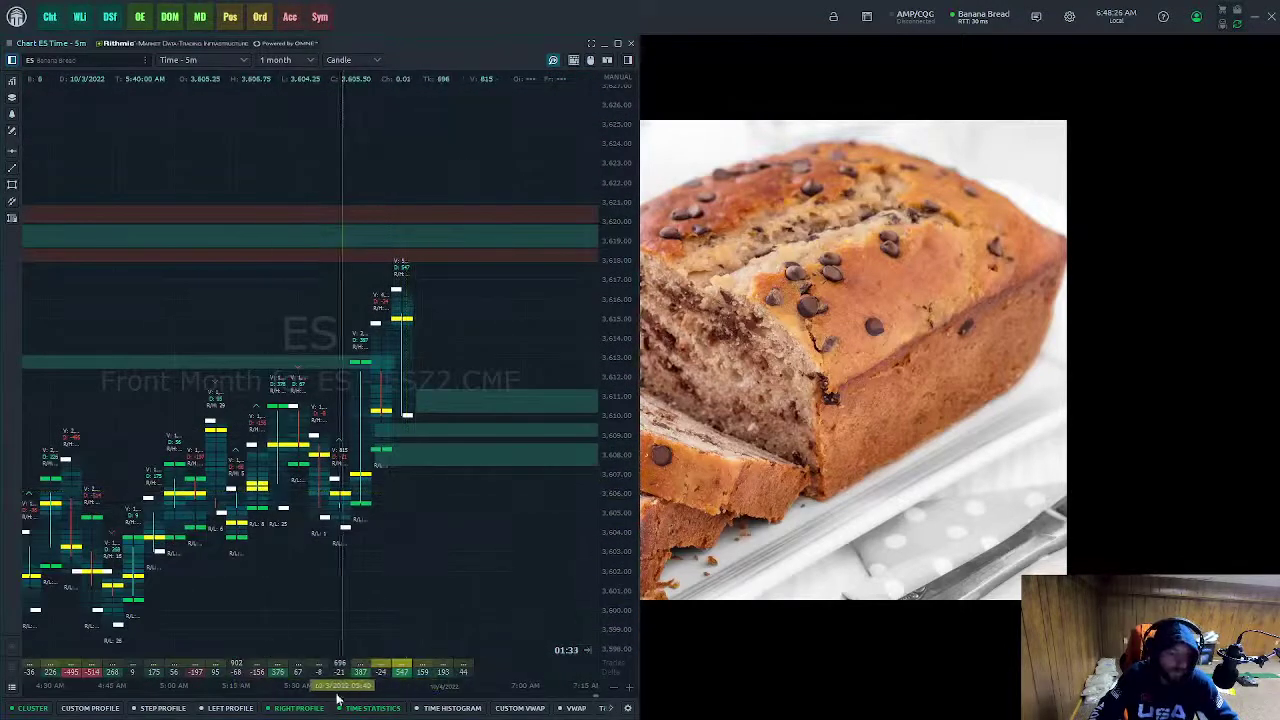
- Check the right profile options and examine today's volume profile beside the latest bars at different zoom levels
click(291, 708)
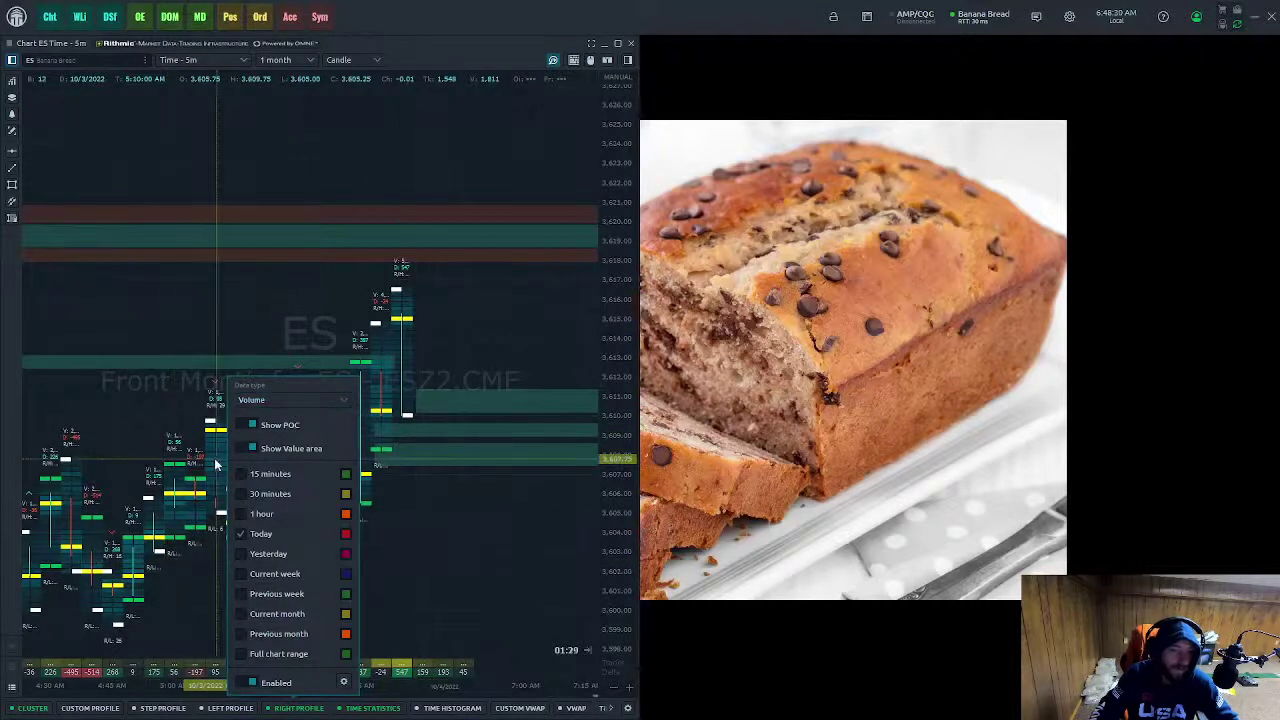
scroll(624, 417, down, 5)
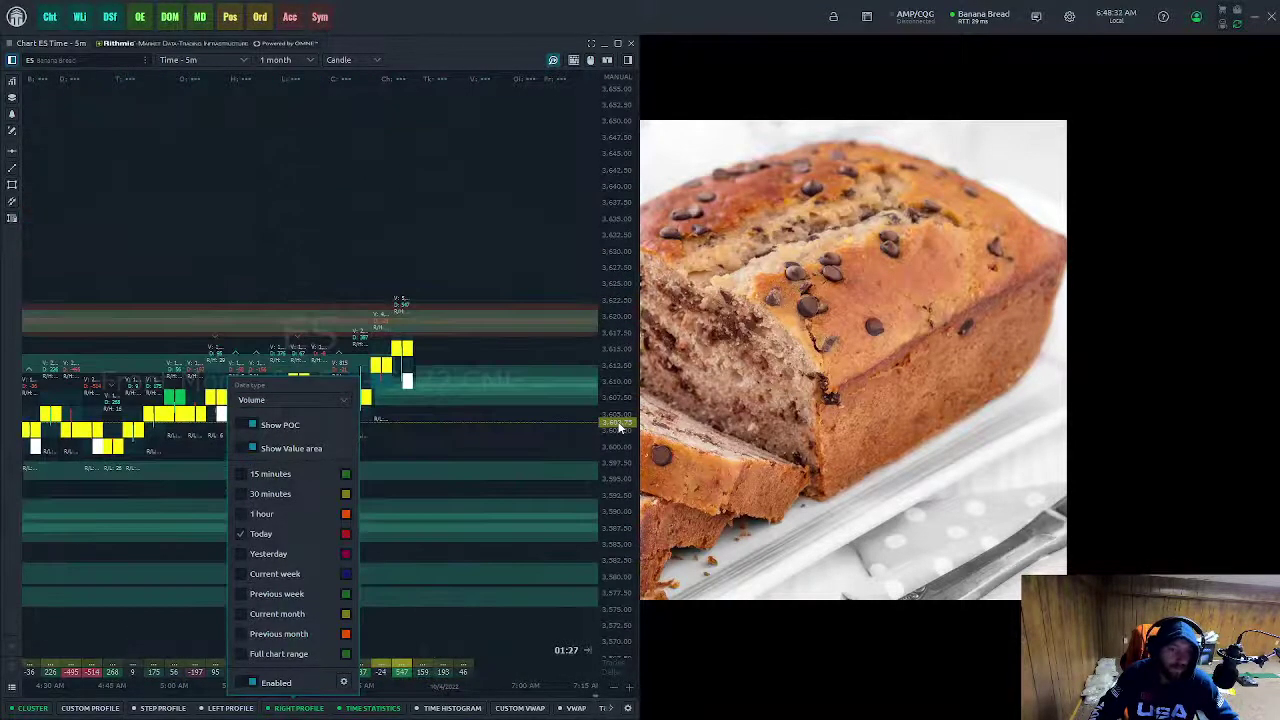
click(440, 617)
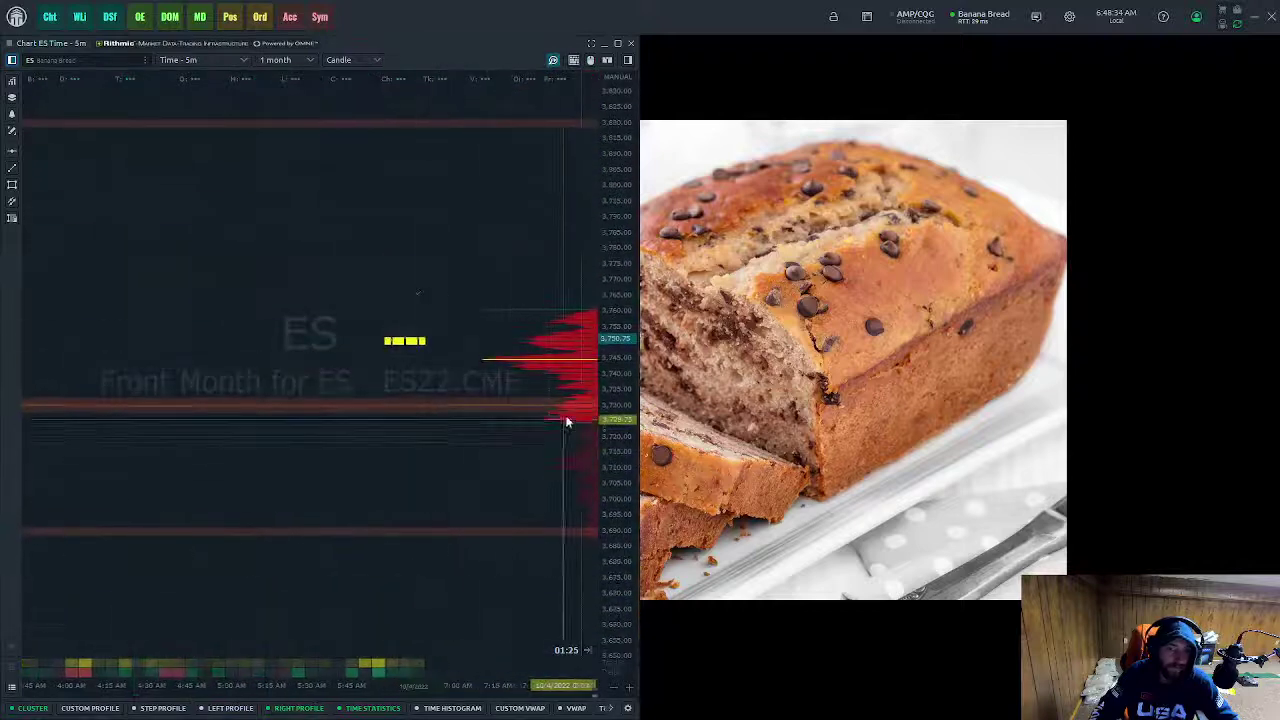
scroll(607, 400, up, 6)
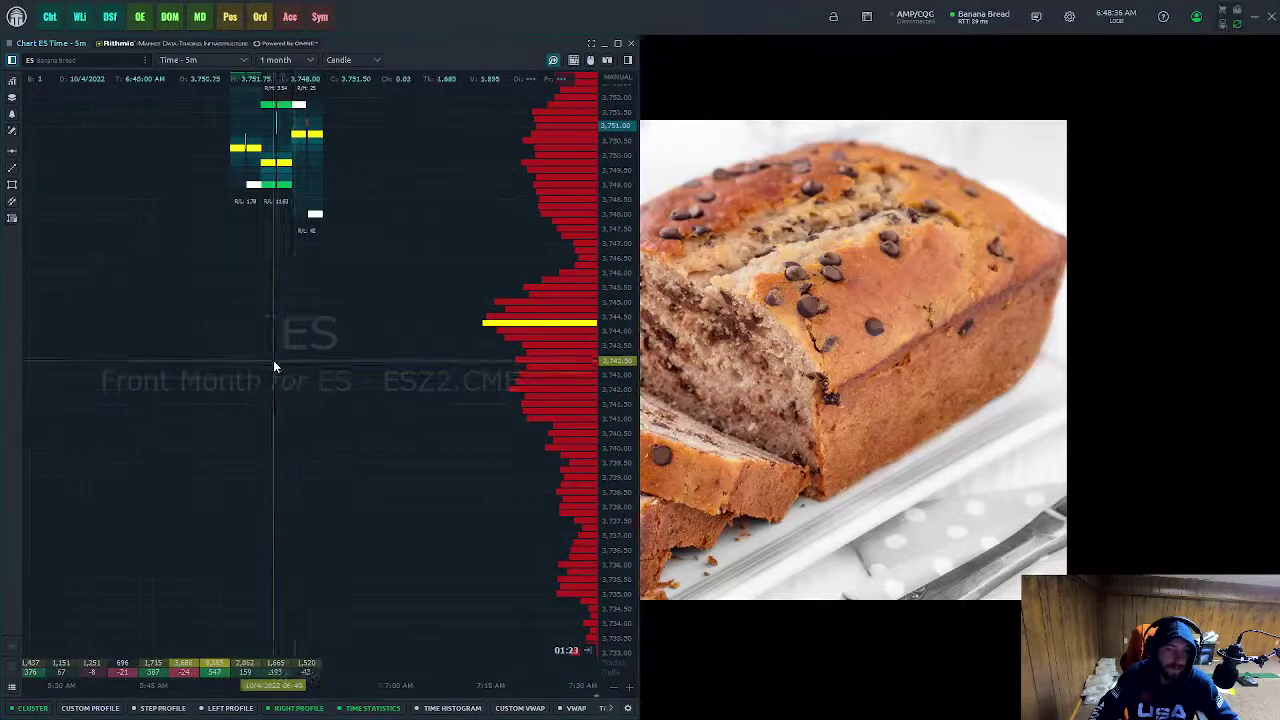
drag(274, 366, 368, 502)
scroll(400, 480, down, 3)
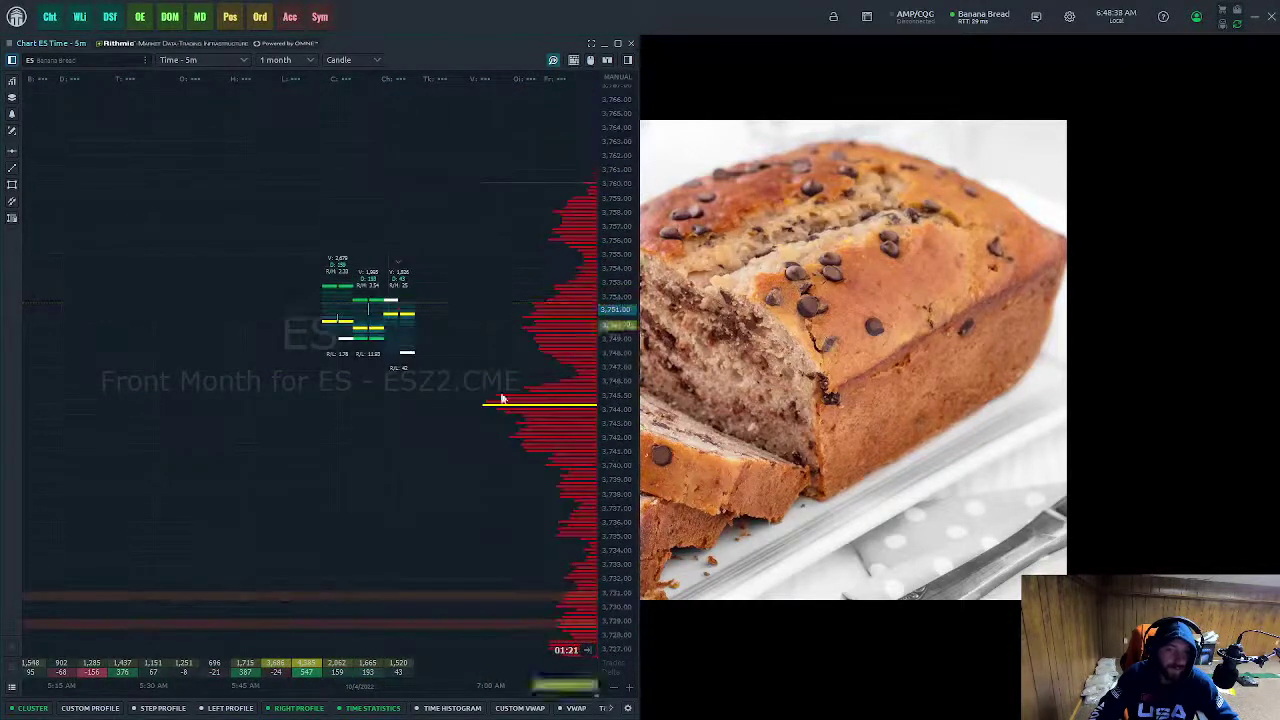
drag(511, 246, 471, 217)
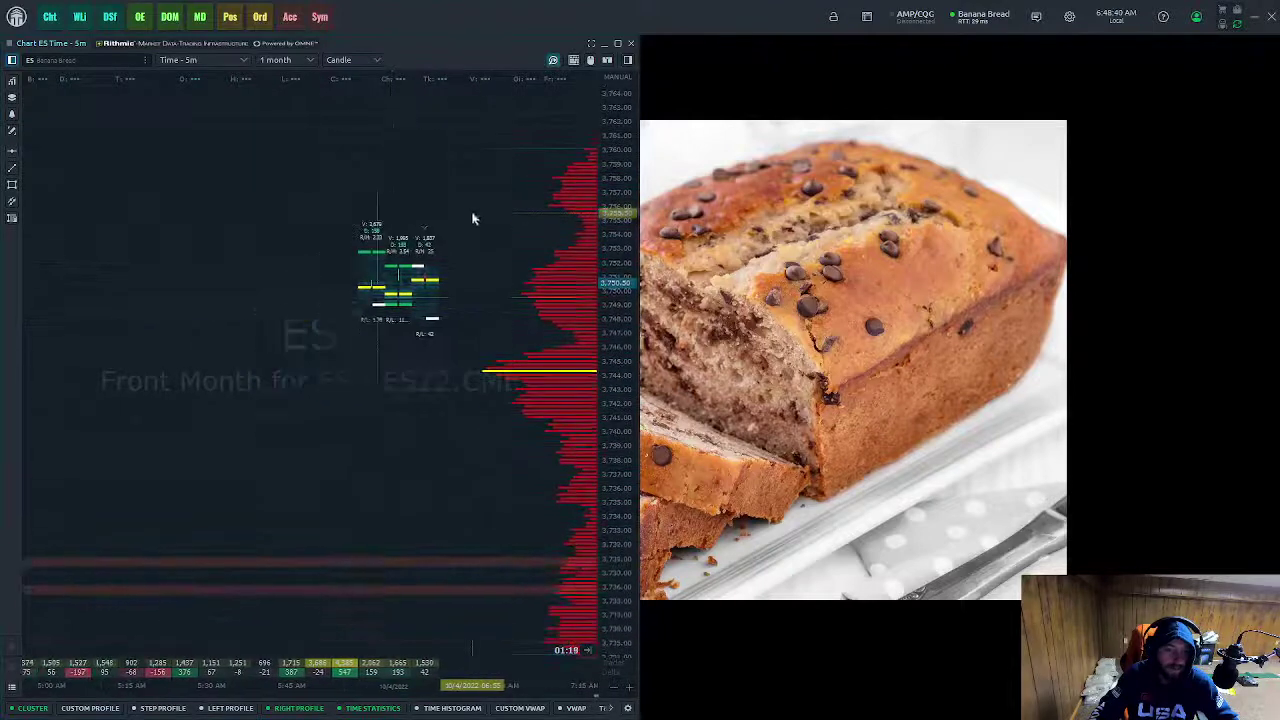
scroll(378, 306, down, 2)
scroll(586, 343, down, 3)
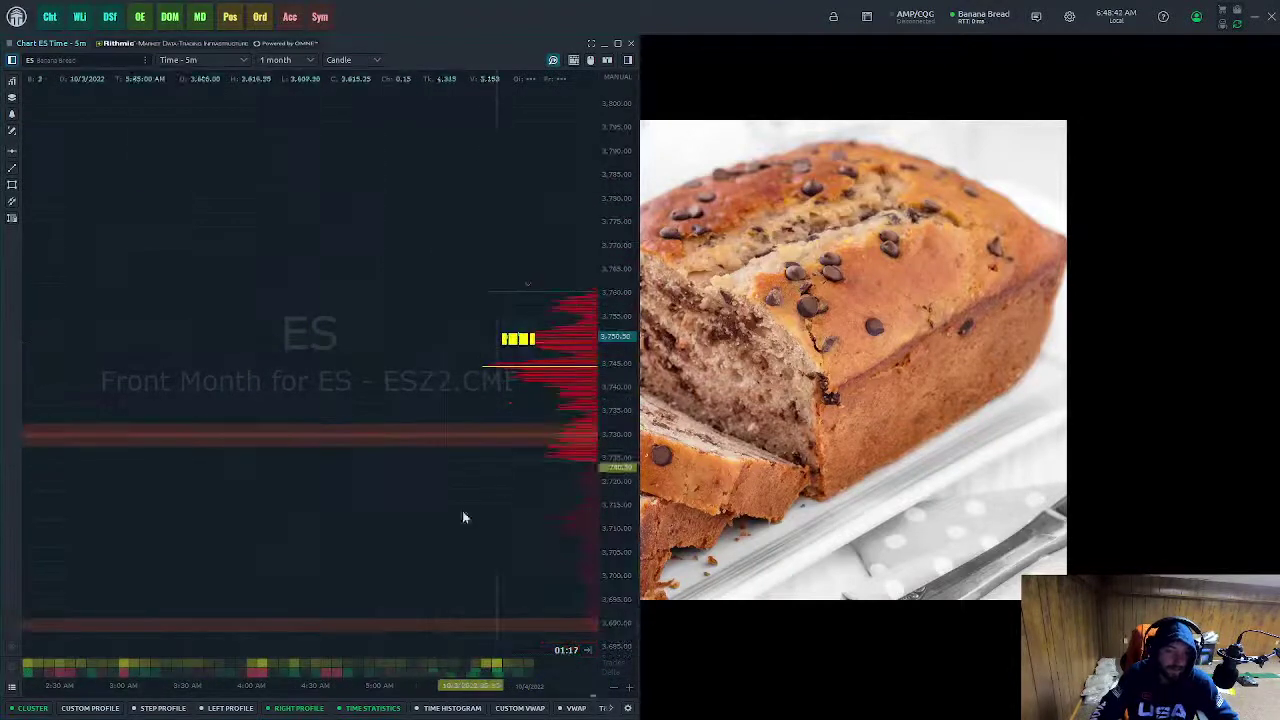
- Refresh the 5-minute ES chart
drag(463, 514, 294, 443)
right_click(366, 395)
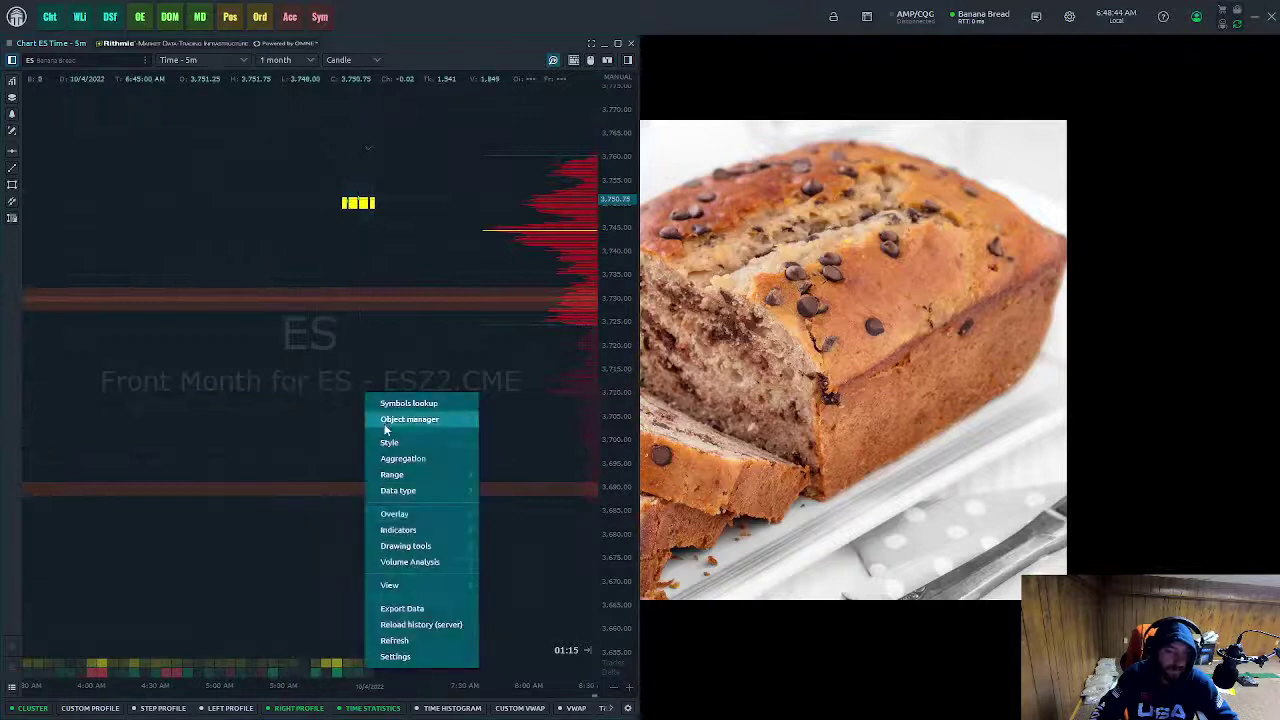
click(418, 640)
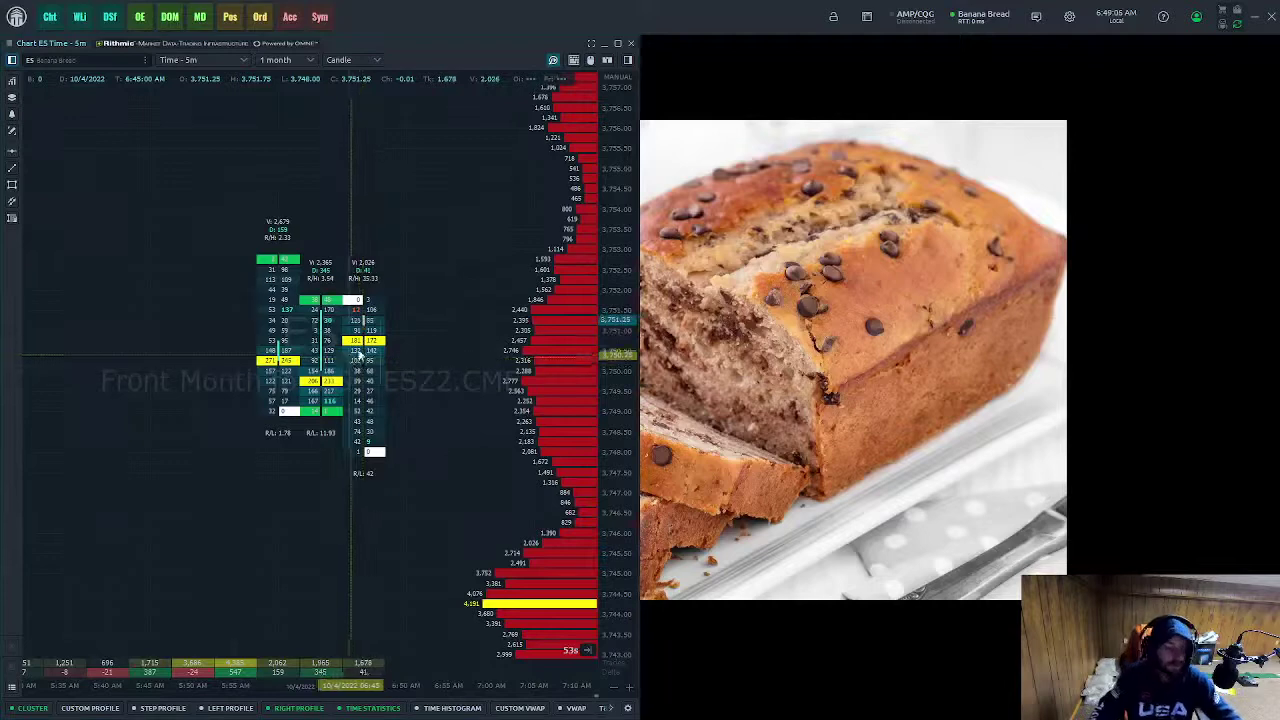
- Examine the volumes per price in today's right profile against the clusters of the newest 5-minute bars
scroll(608, 250, down, 3)
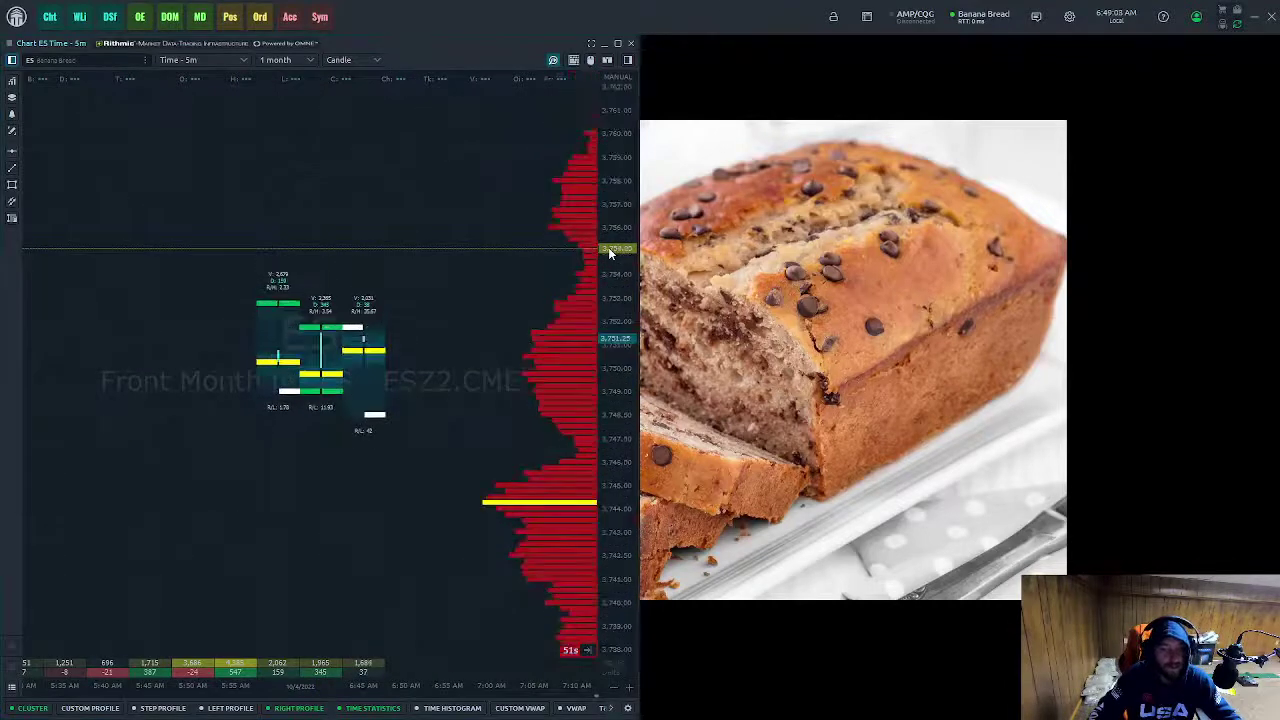
scroll(472, 278, down, 3)
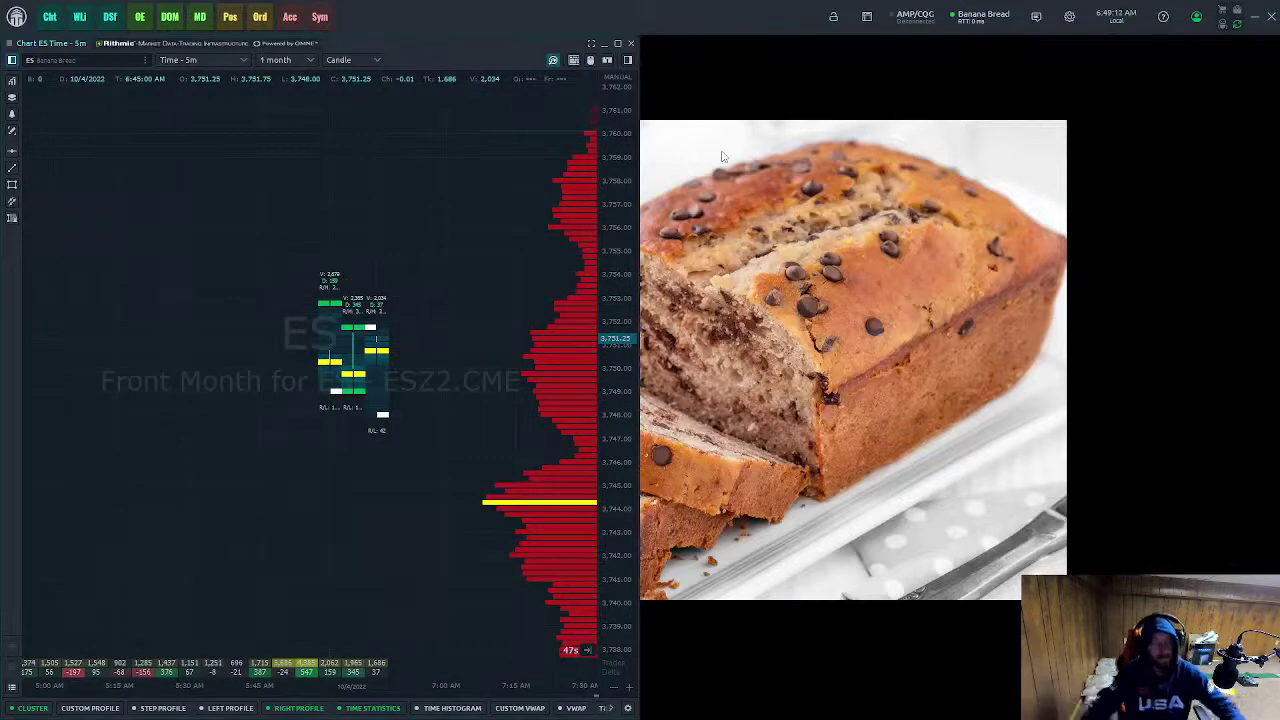
scroll(605, 137, down, 2)
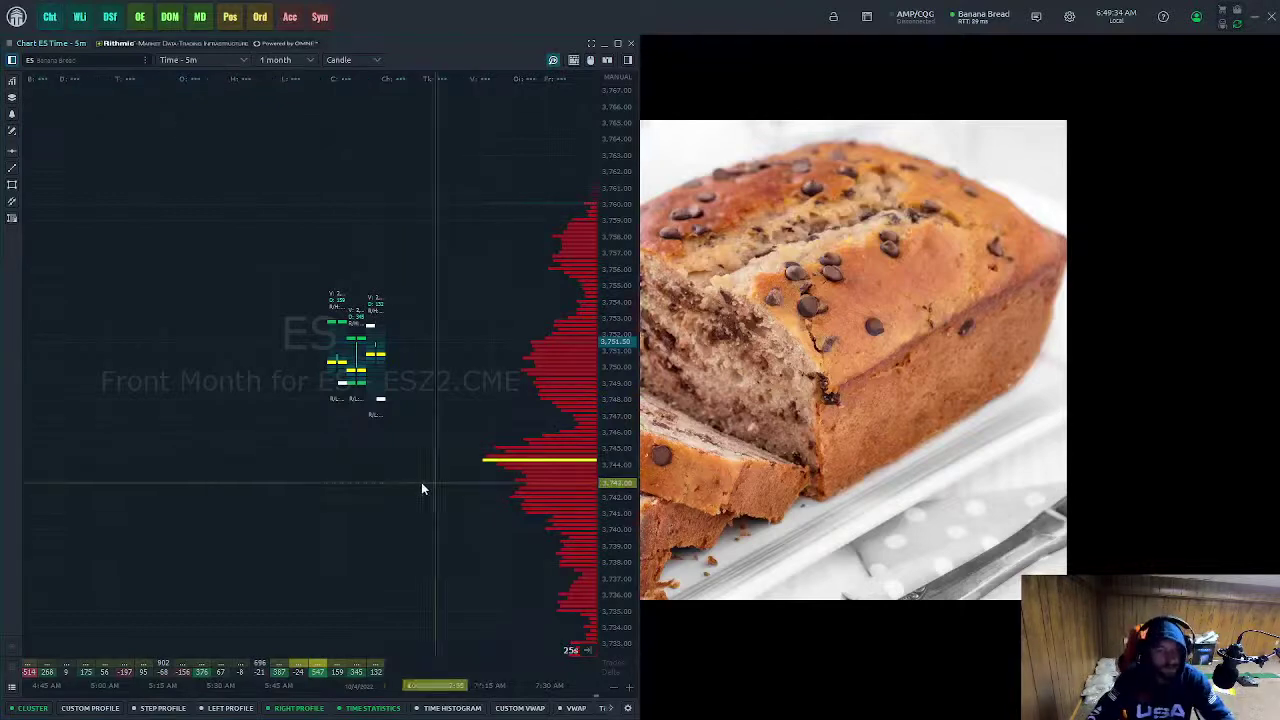
drag(421, 482, 420, 572)
scroll(620, 523, up, 5)
scroll(620, 525, up, 3)
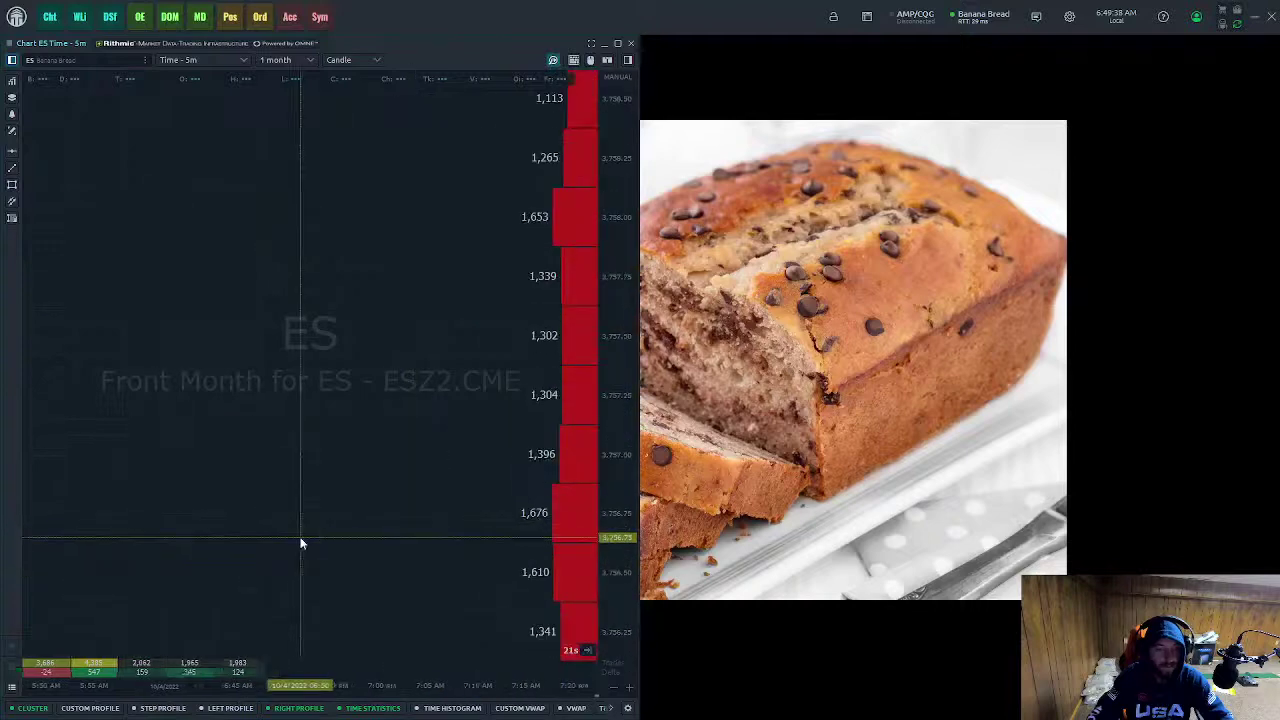
drag(300, 540, 480, 20)
scroll(628, 270, down, 5)
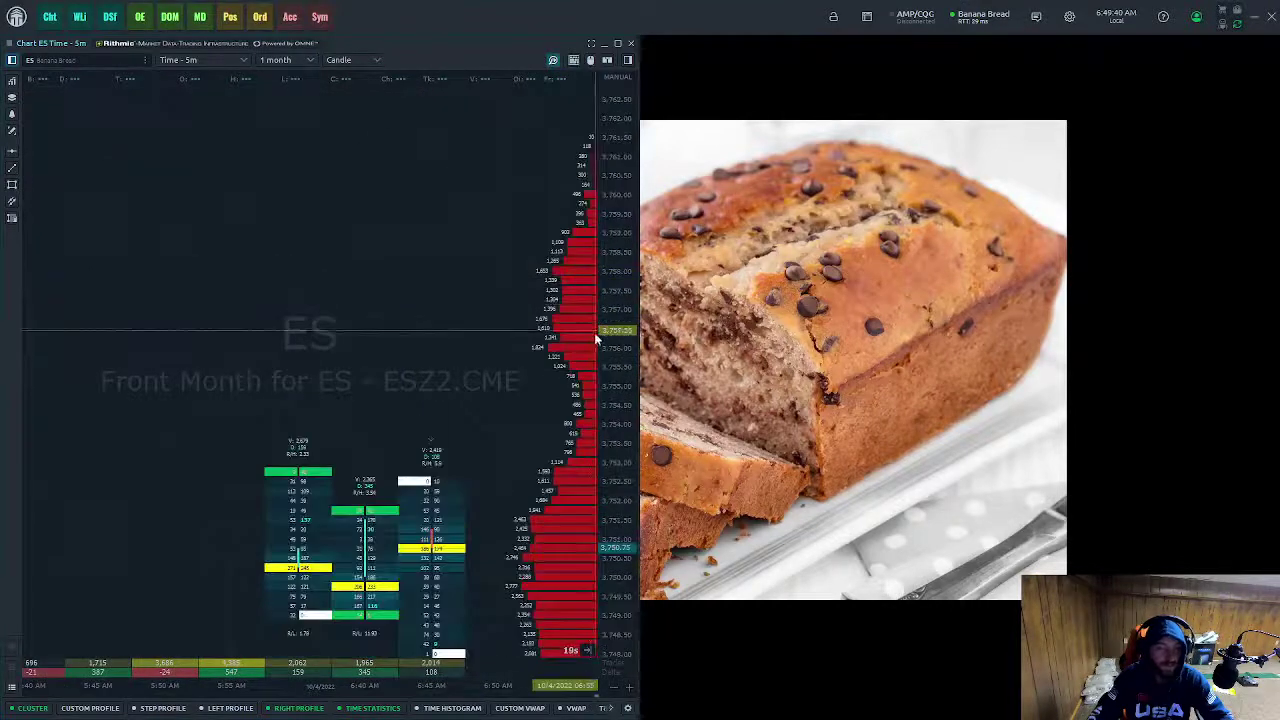
- Open a new chart beside the 5-minute chart and load the front-month ES contract (ESZ2.CME) in it
click(49, 17)
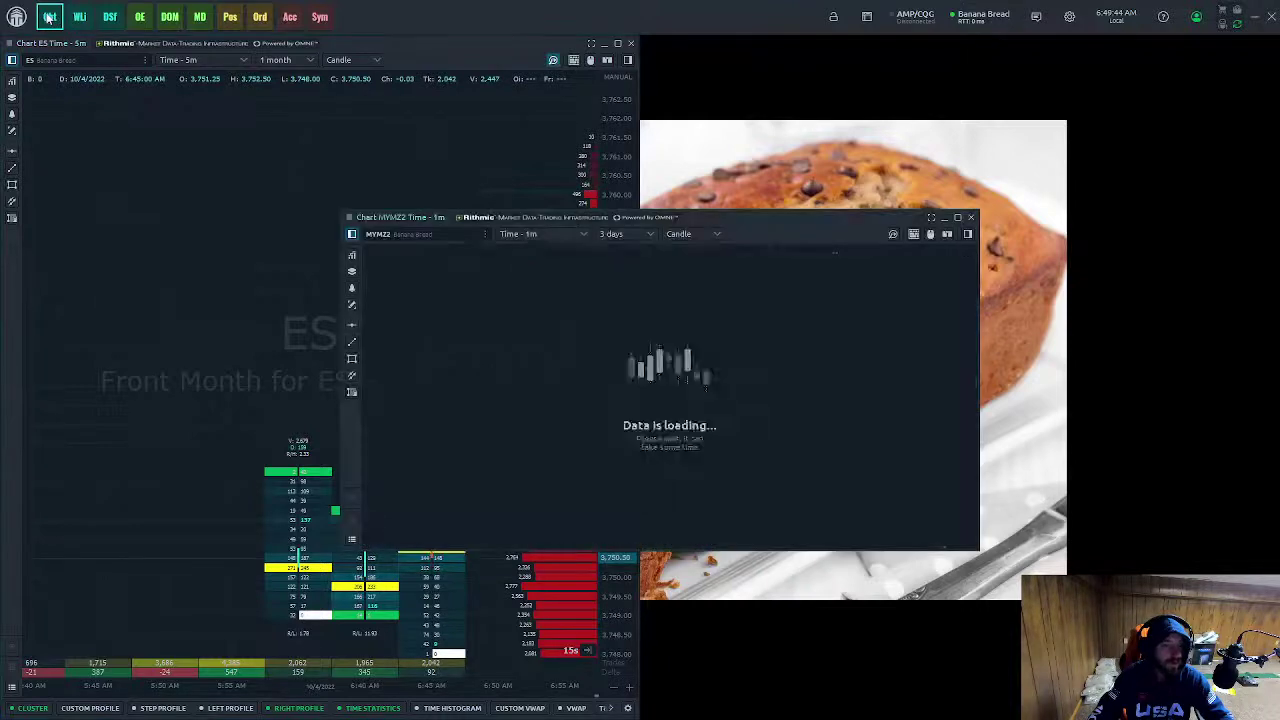
drag(773, 238, 1095, 59)
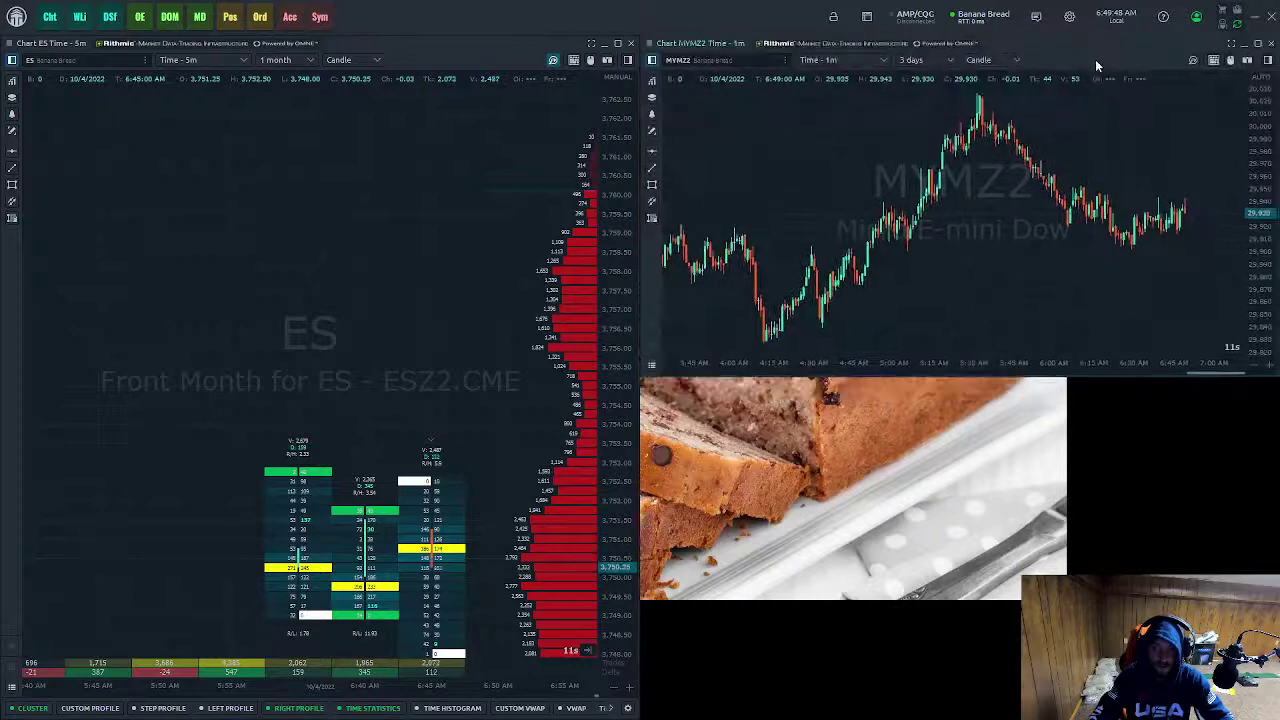
click(731, 59)
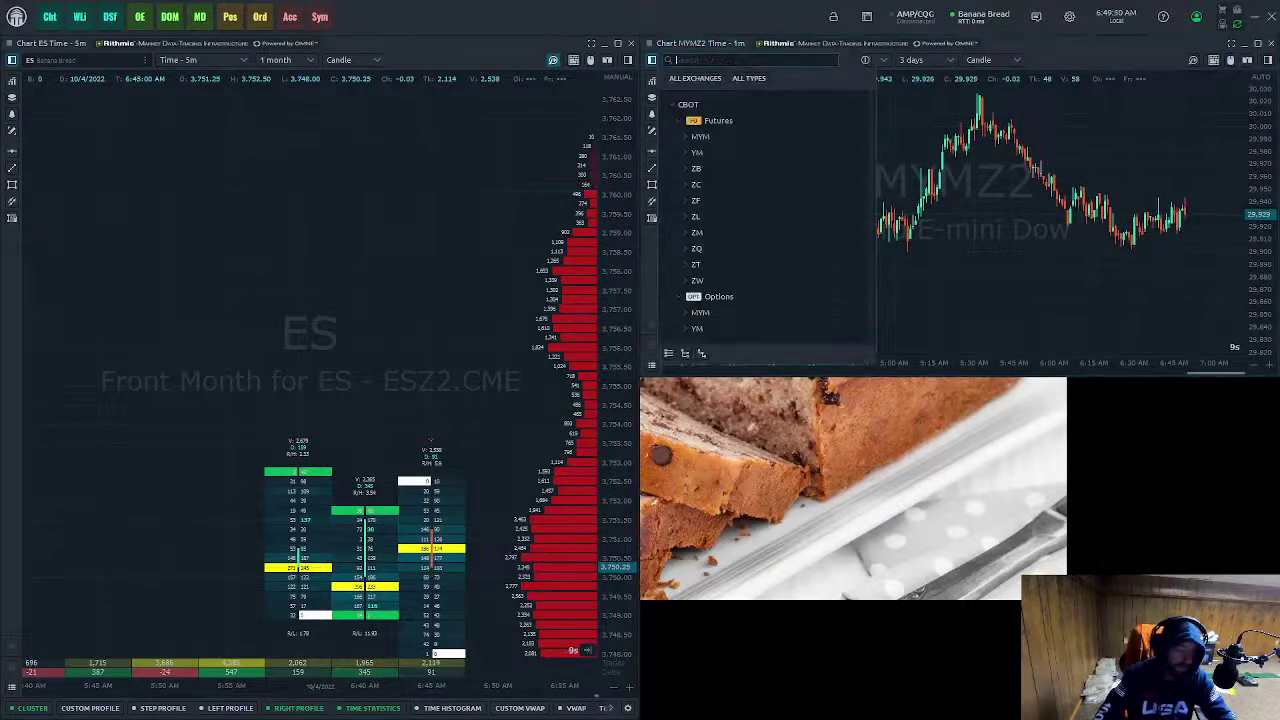
text(es)
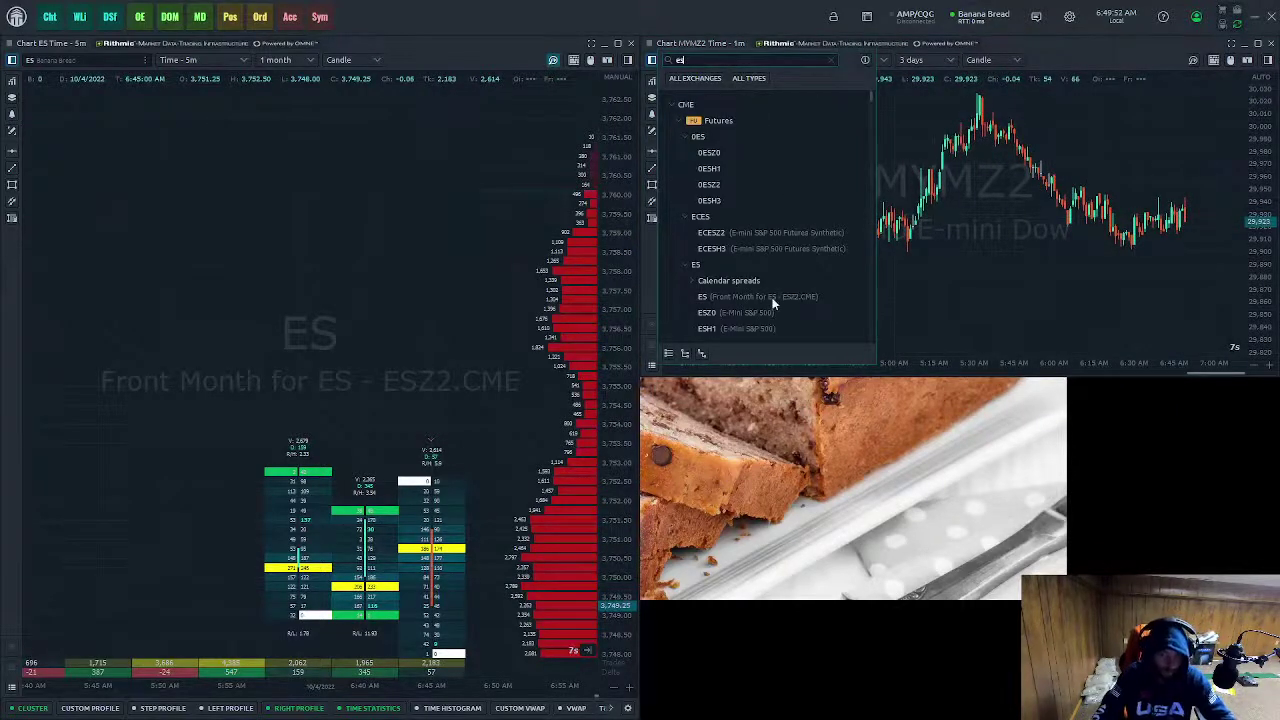
click(771, 298)
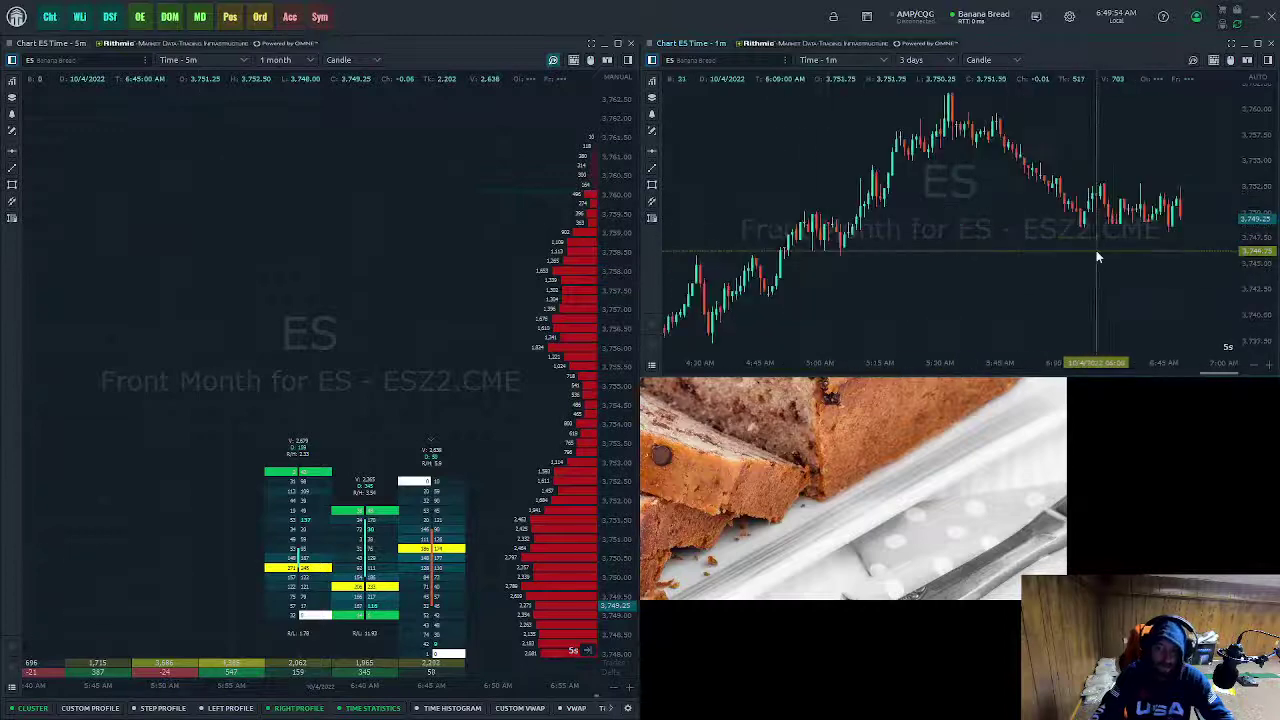
scroll(1056, 251, down, 5)
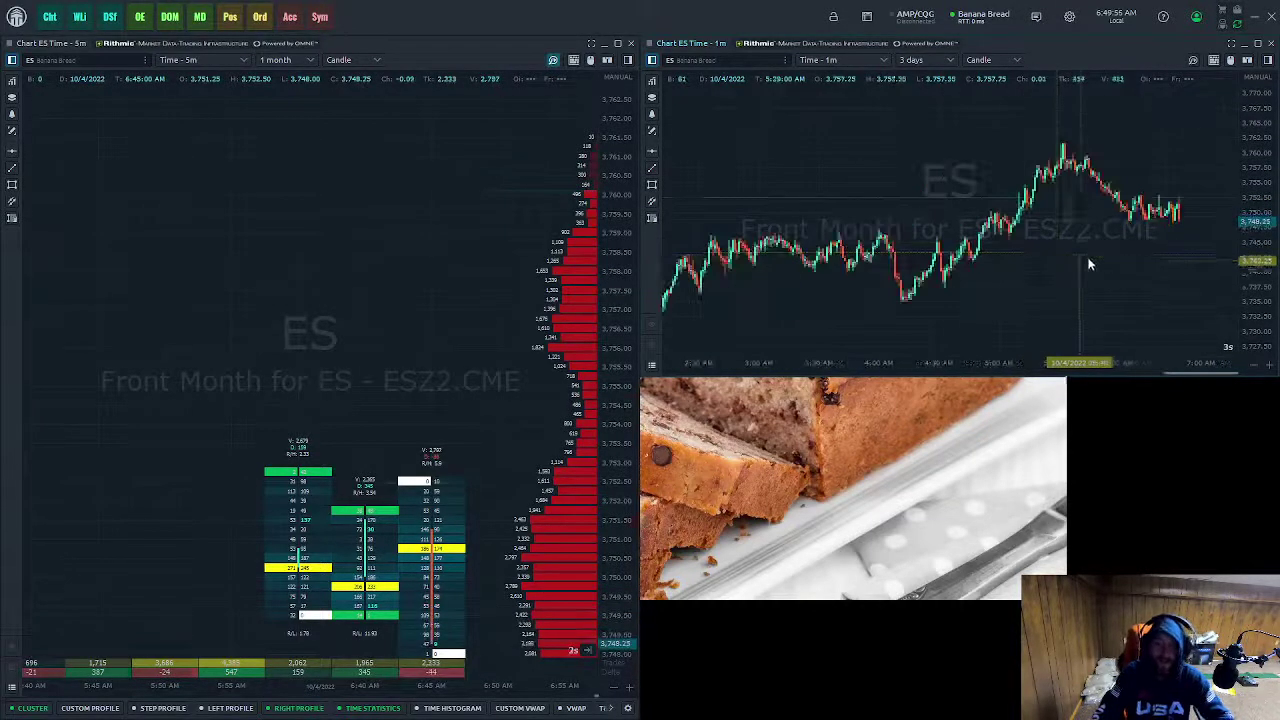
- Show the volume analysis toolbar on the 1-minute ES chart
right_click(913, 137)
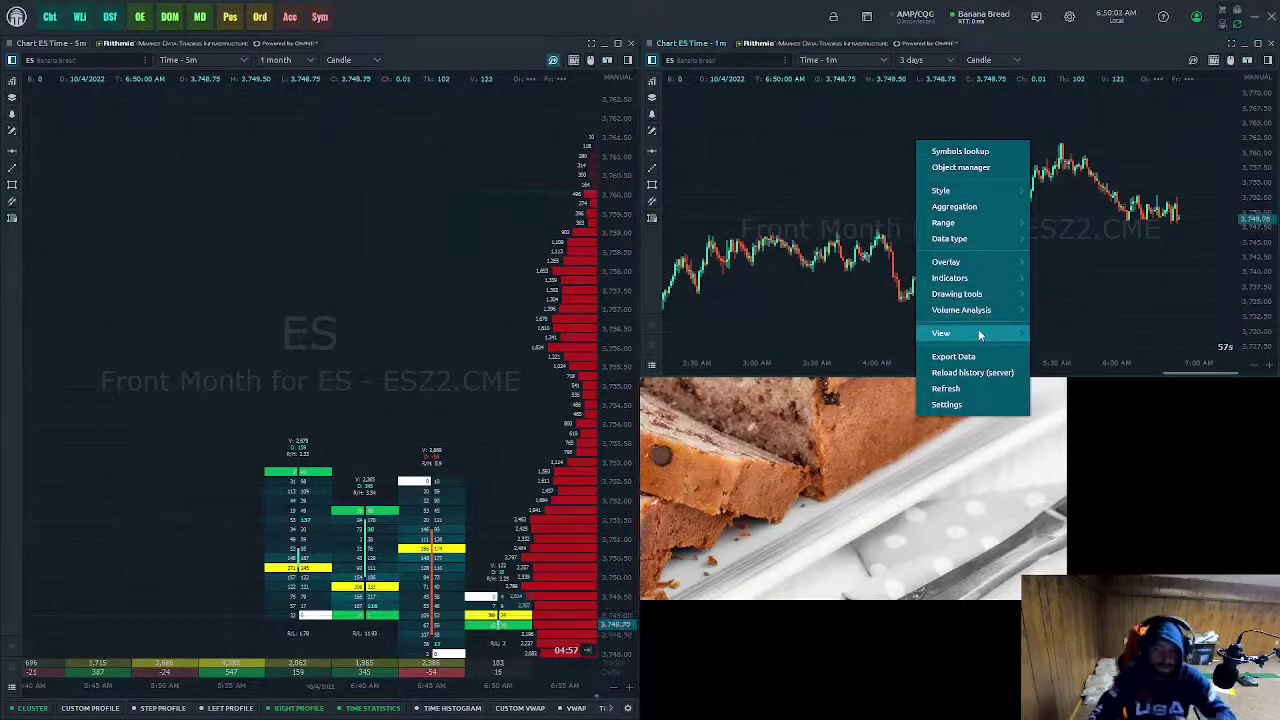
mouse_move(980, 334)
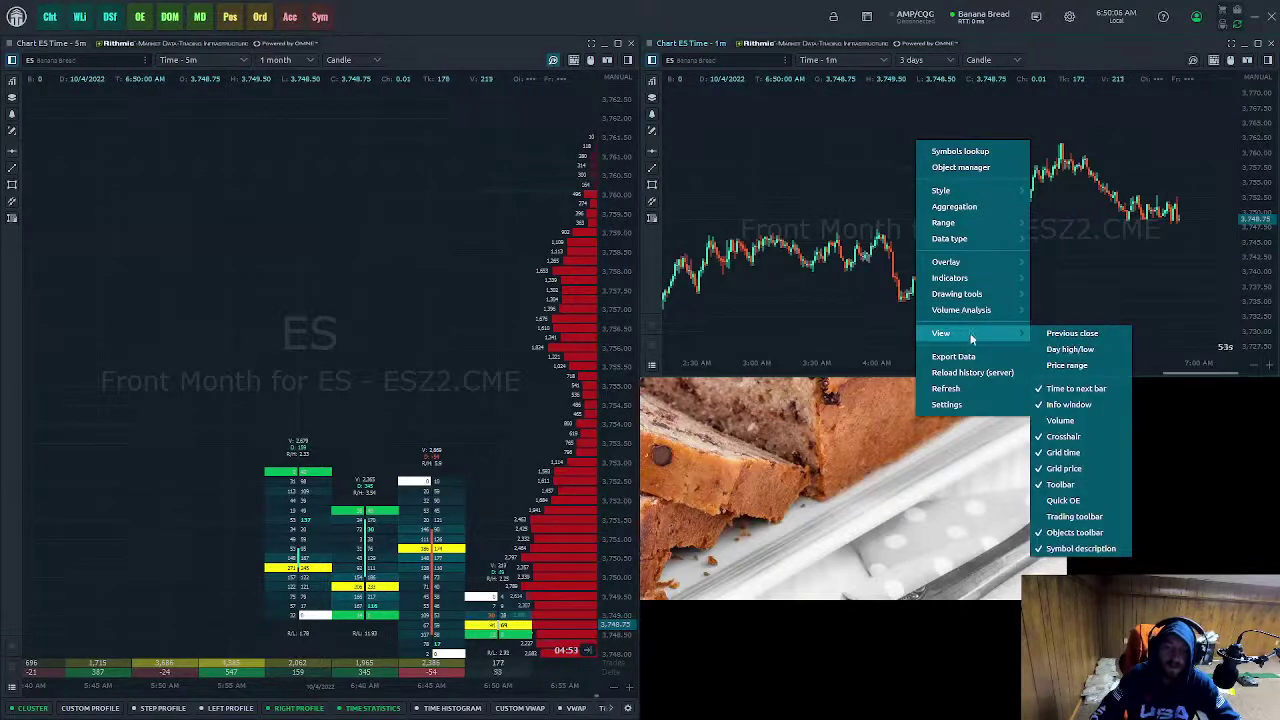
mouse_move(991, 308)
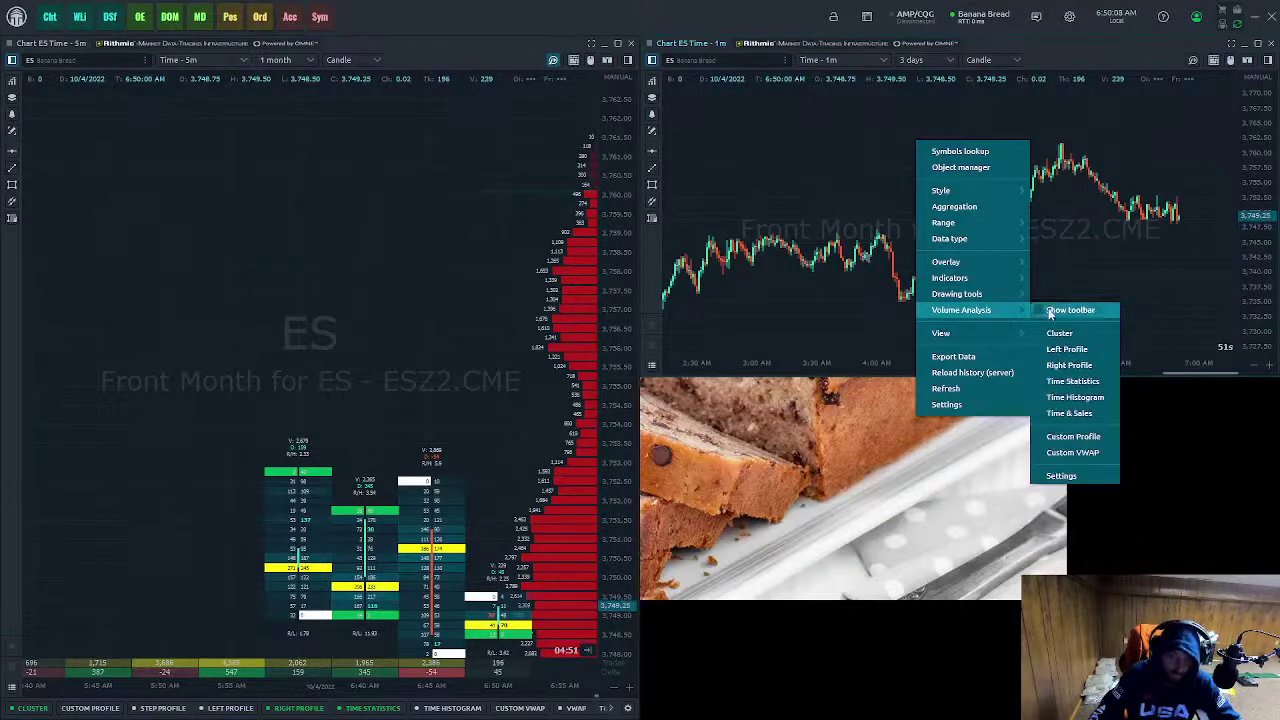
click(1050, 311)
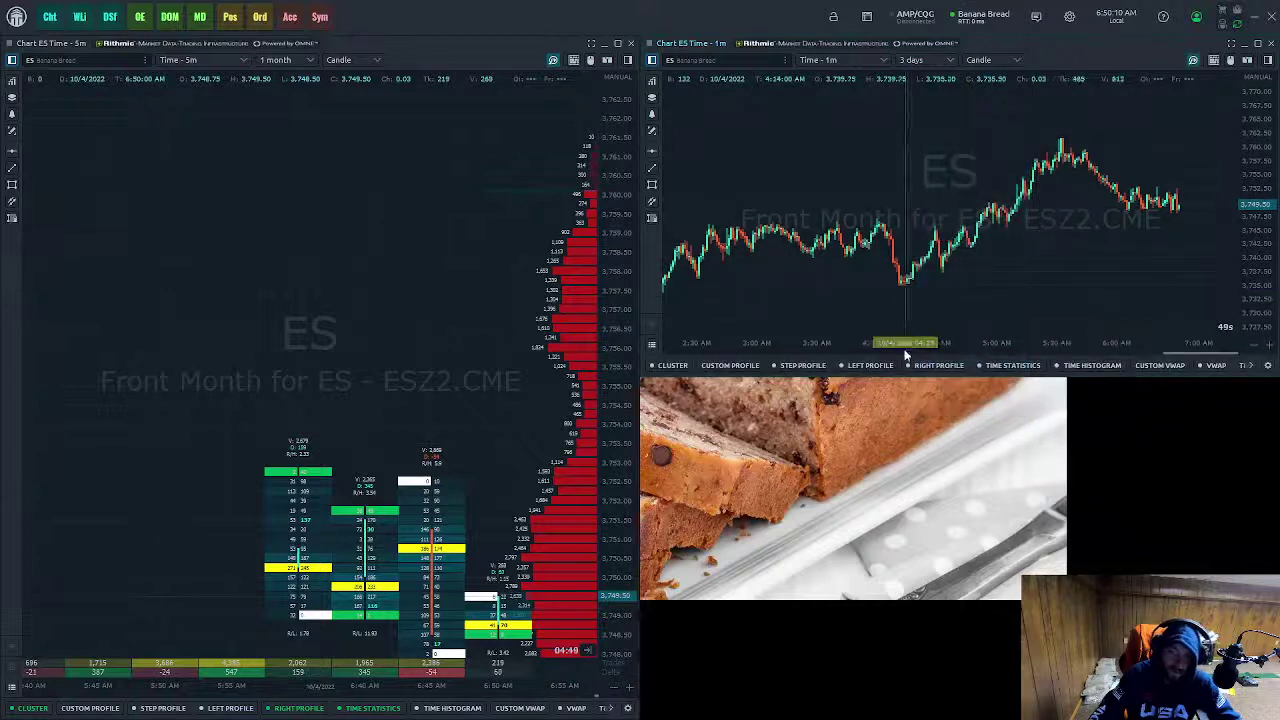
- Enable the 1-day VWAP on the 1-minute ES chart and inspect its line and bands across the session
click(1217, 366)
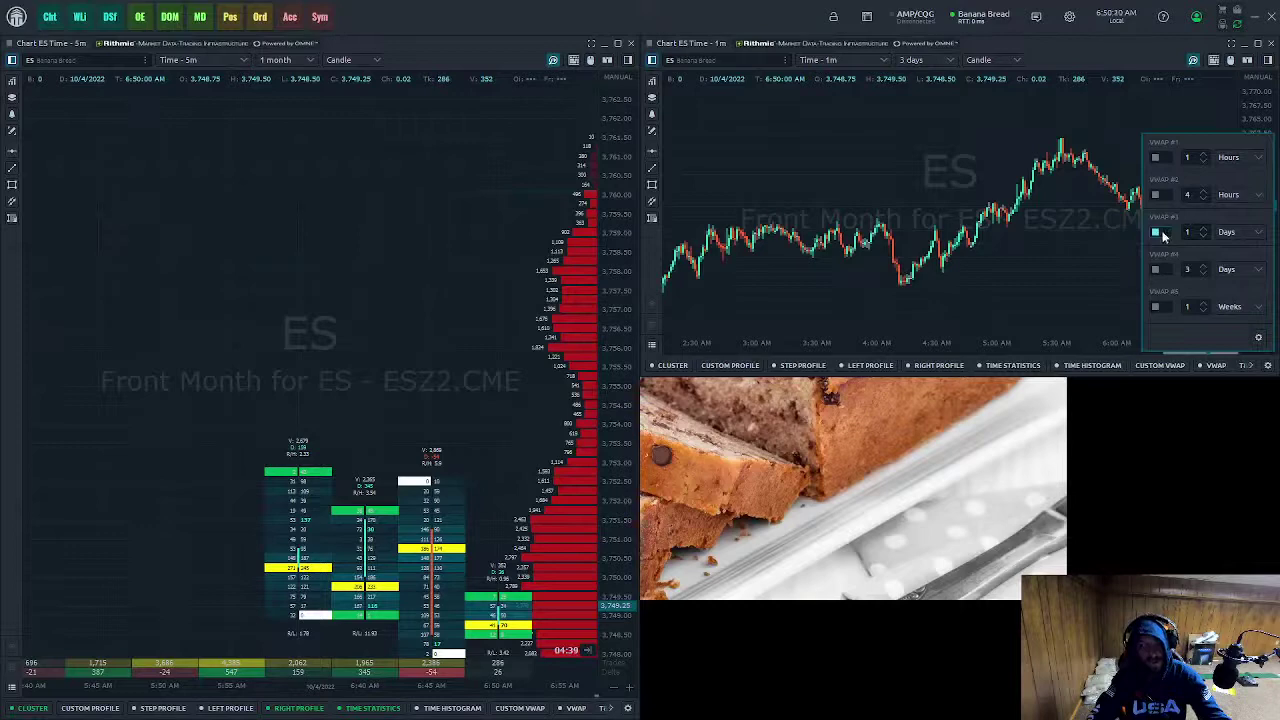
click(1156, 233)
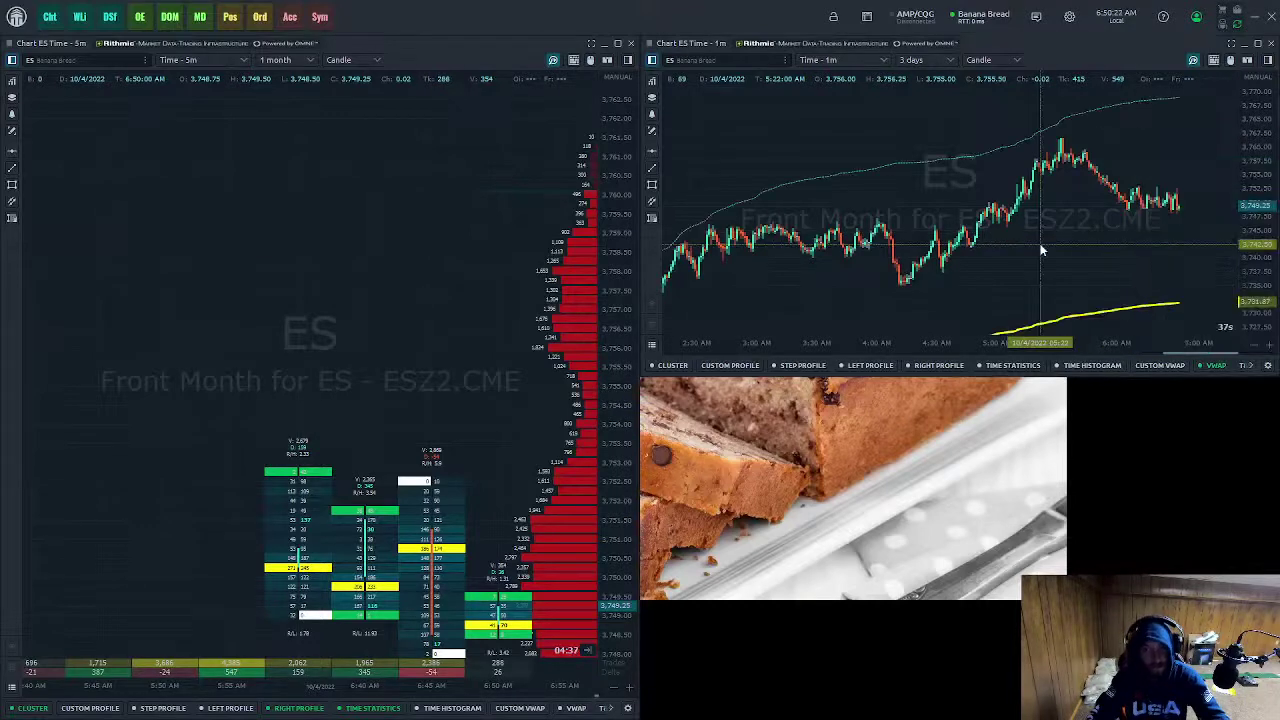
scroll(995, 209, down, 5)
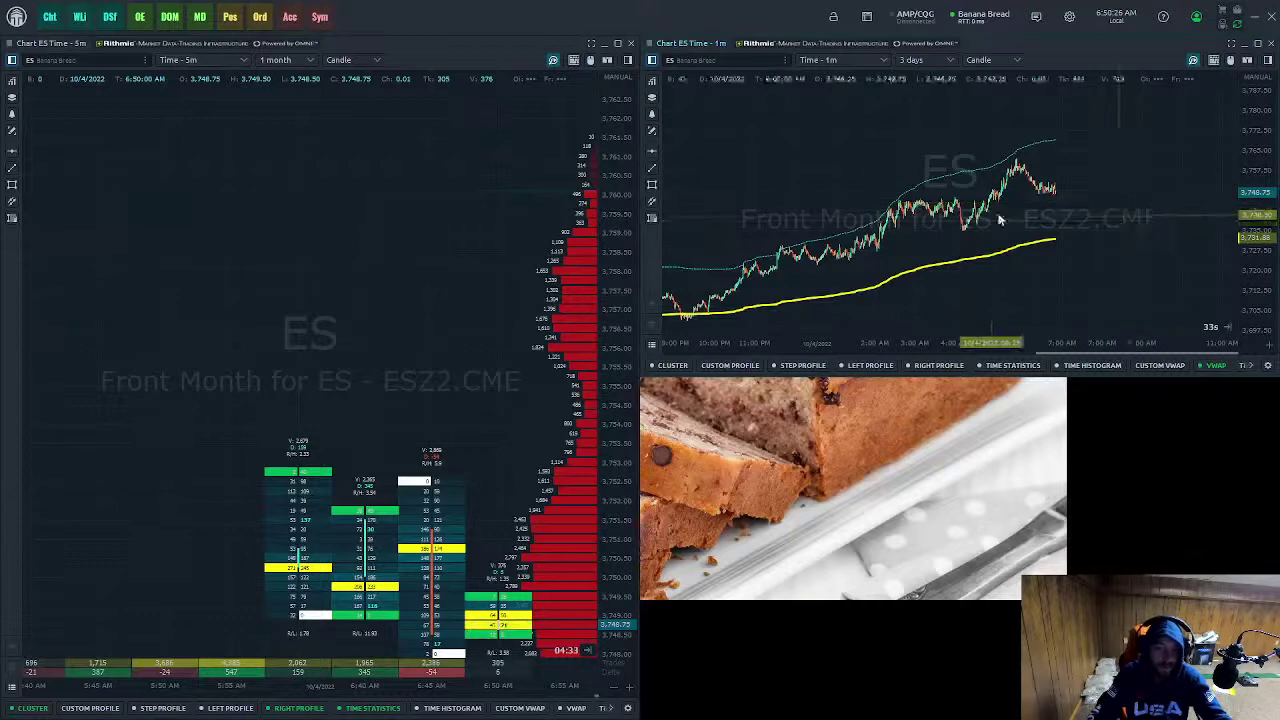
drag(1076, 295, 1151, 243)
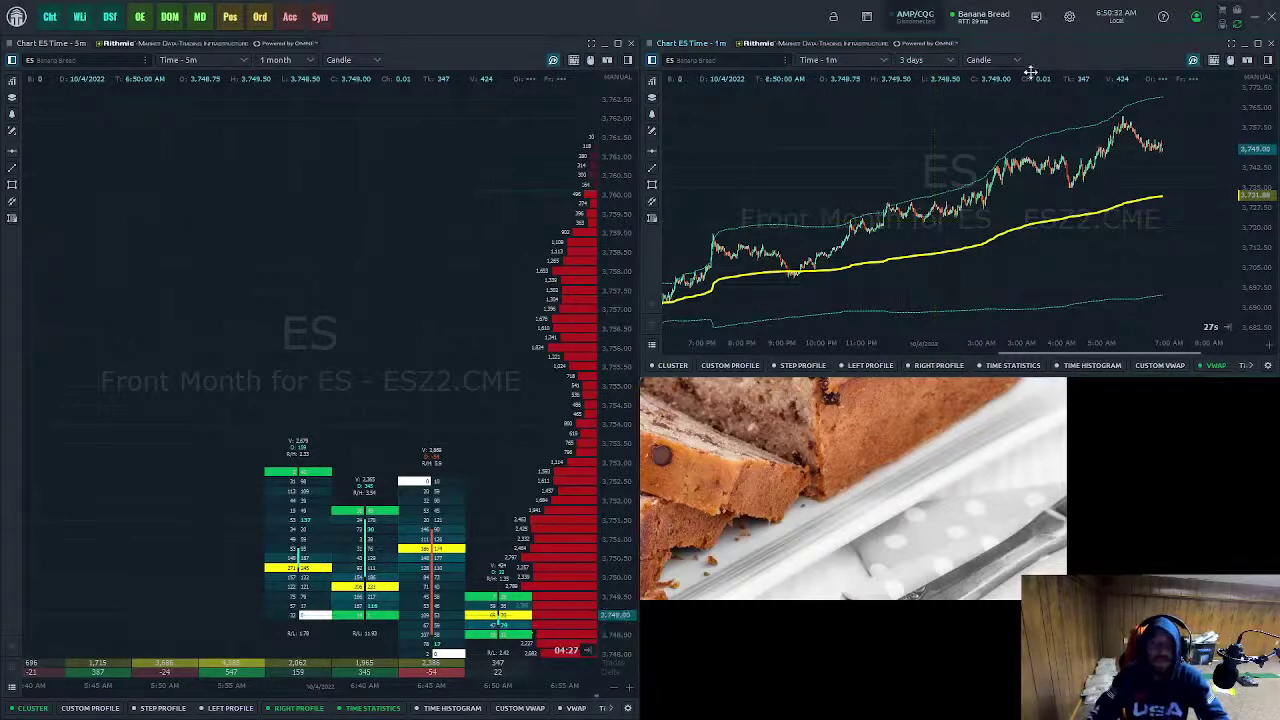
scroll(1134, 146, up, 2)
scroll(1134, 146, down, 3)
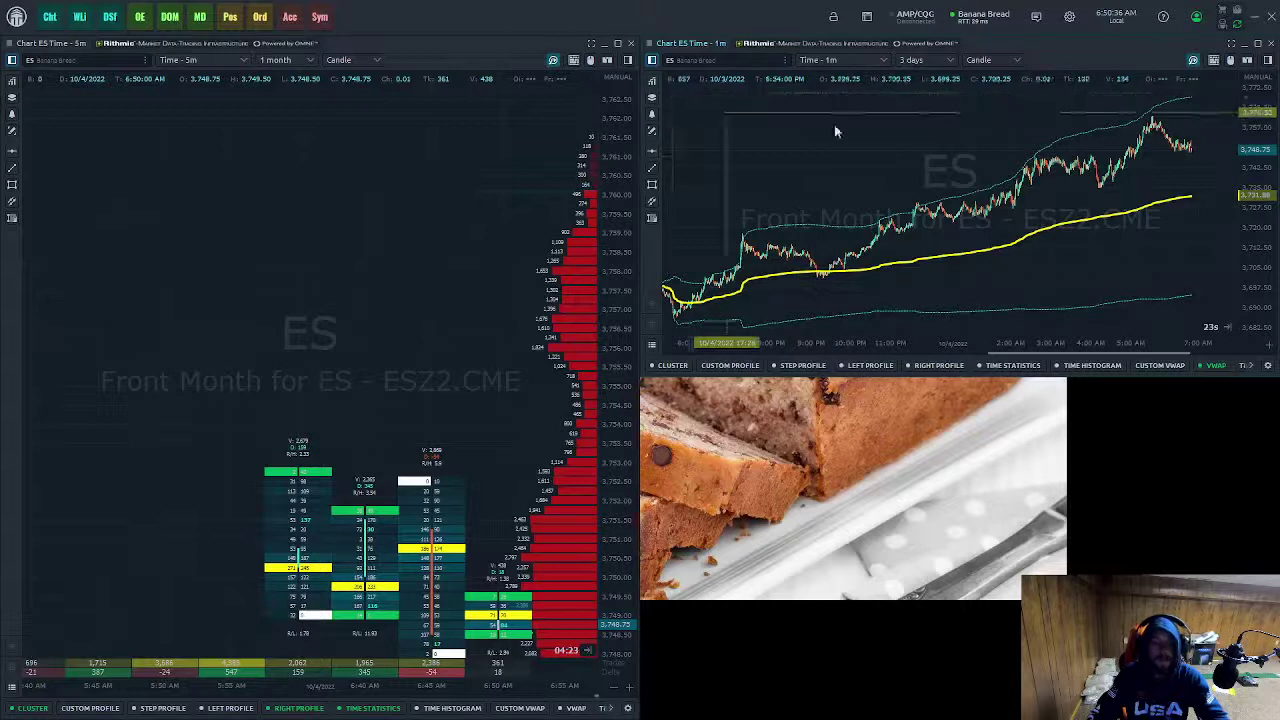
- Search the indicators for "open" and add Opening Range to the 1-minute ES chart
right_click(931, 162)
mouse_move(955, 263)
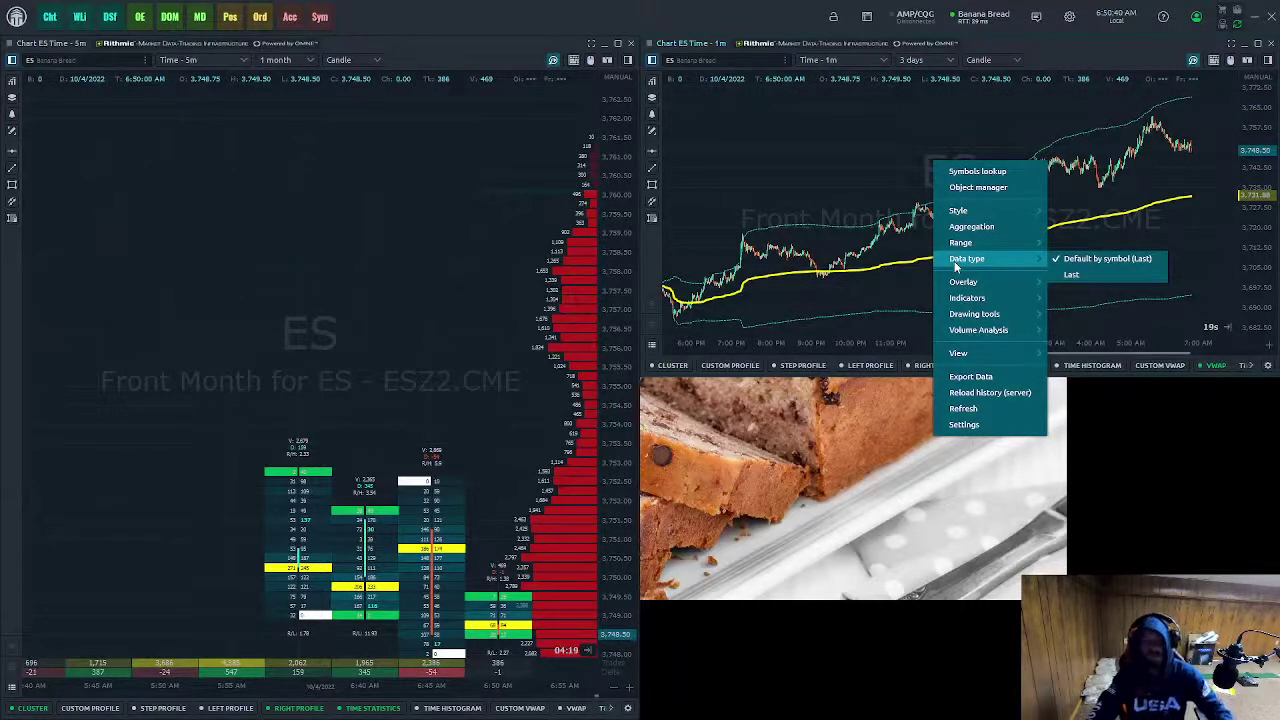
mouse_move(970, 284)
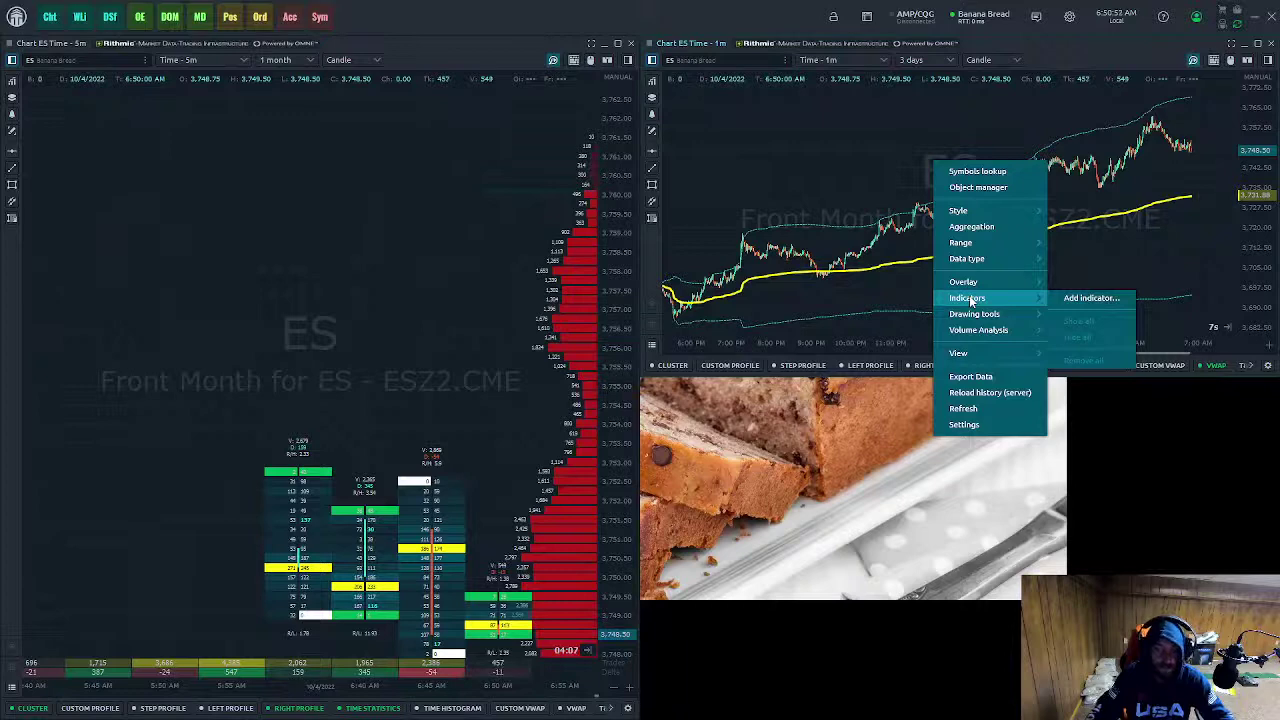
click(1069, 300)
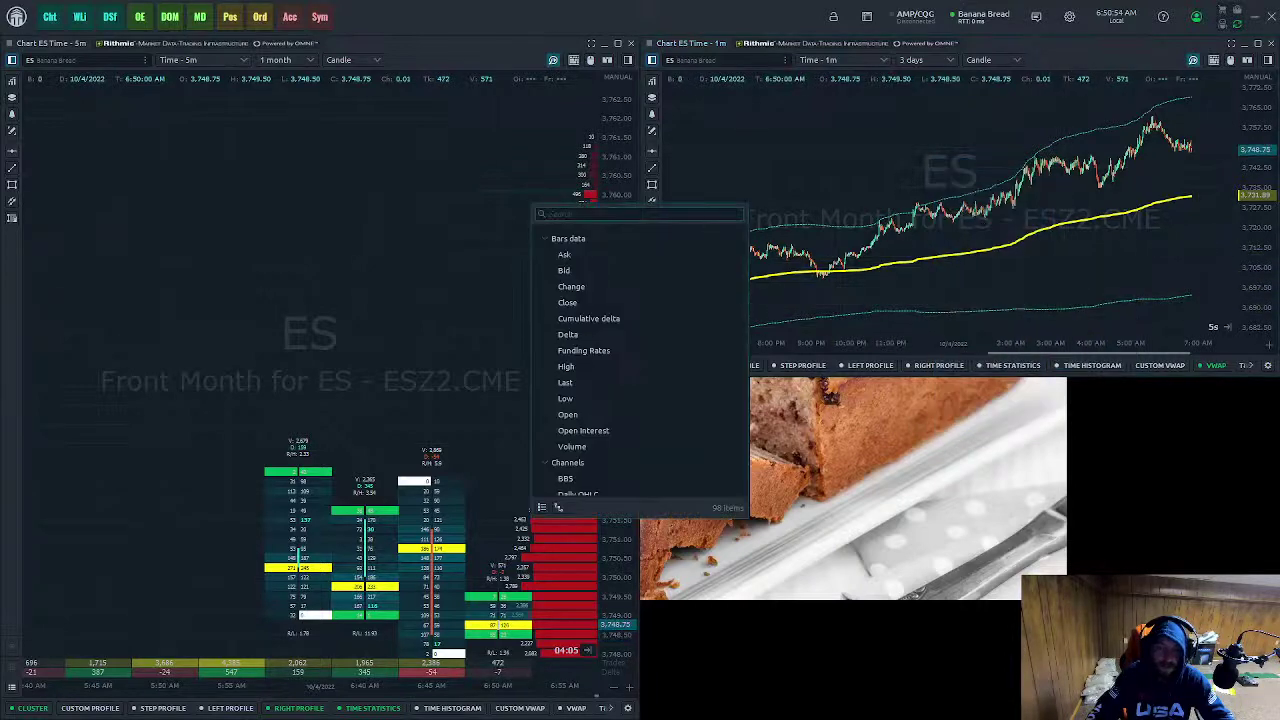
text(open)
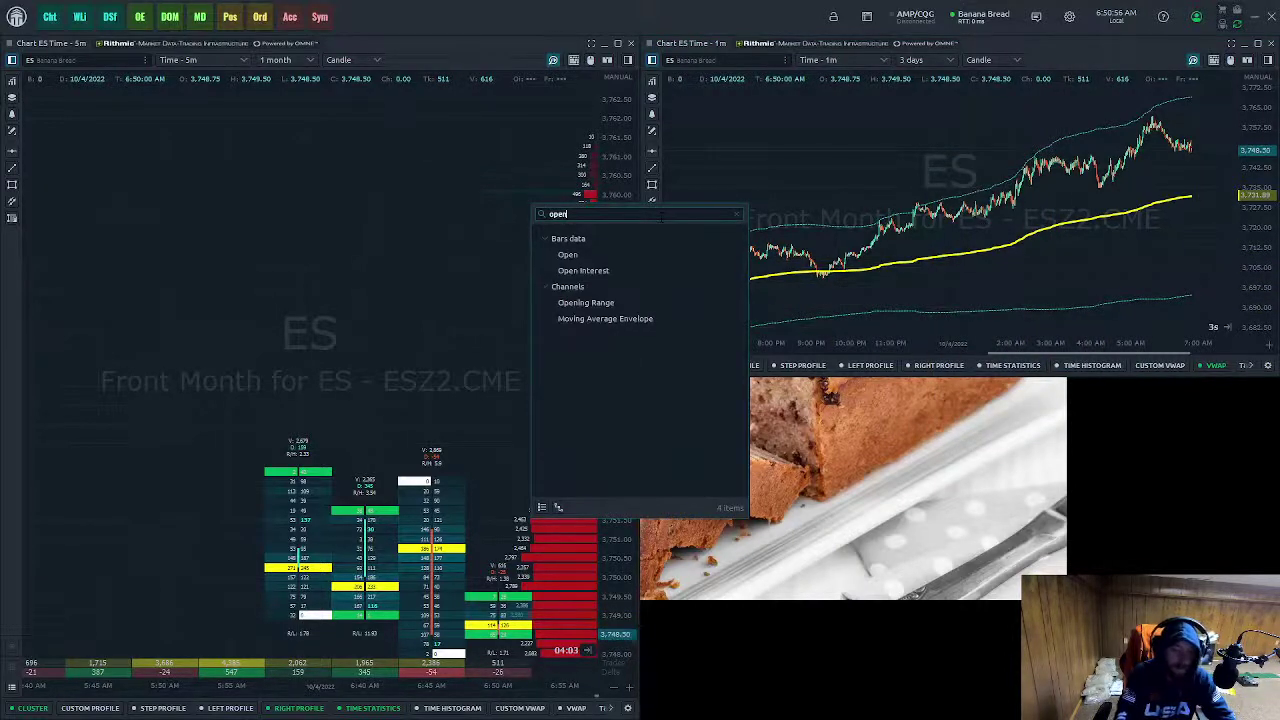
click(600, 303)
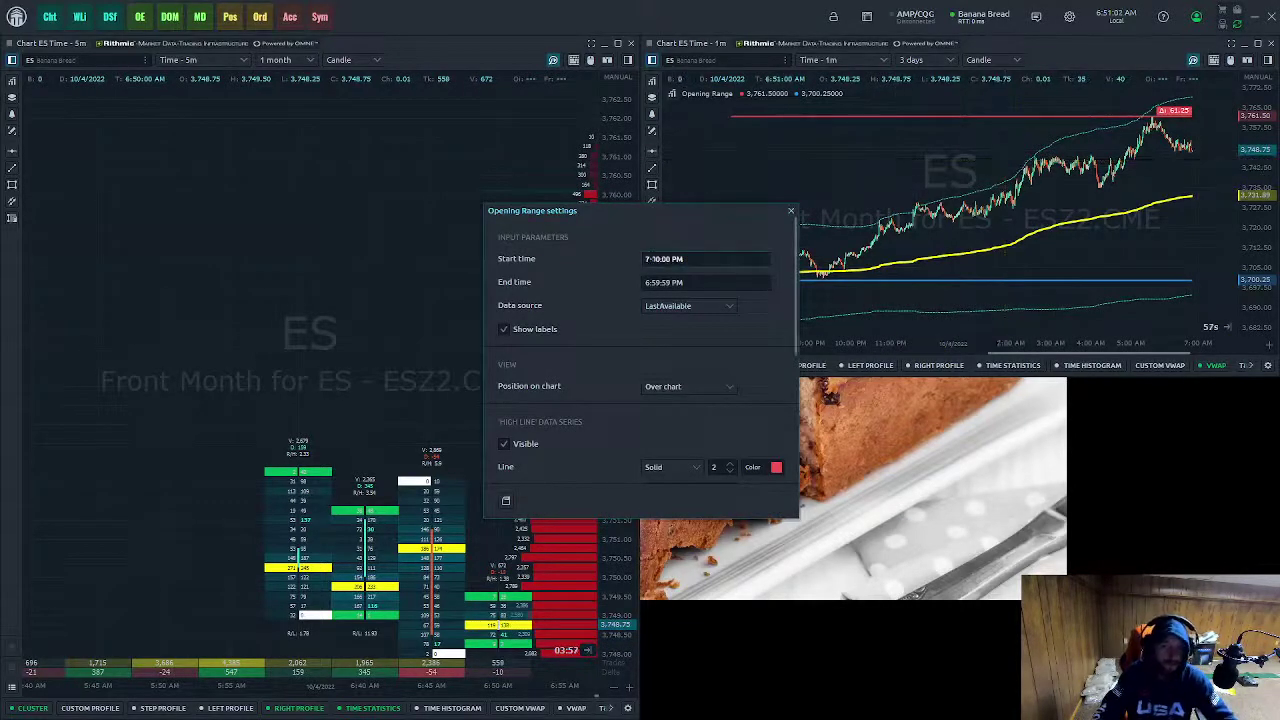
- Set the Opening Range to start at 8:30:00 AM and end at 9:30:00 AM, and turn off its labels
text(8:)
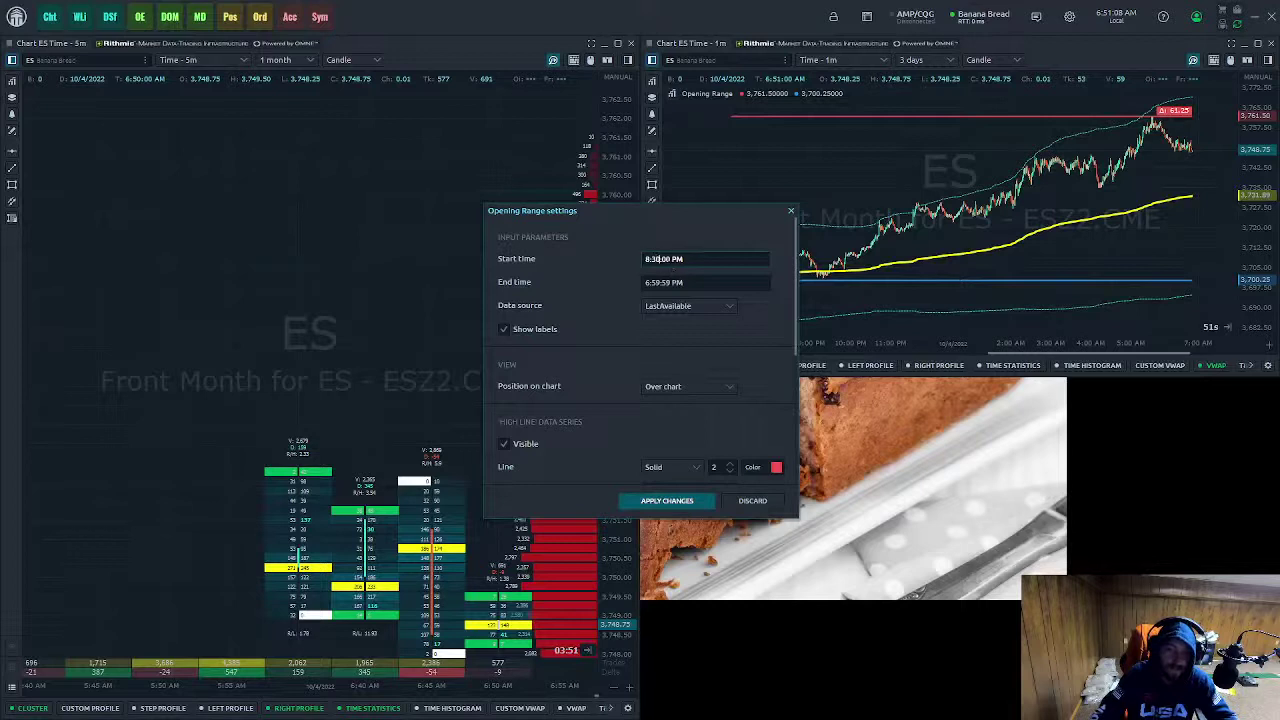
text(3)
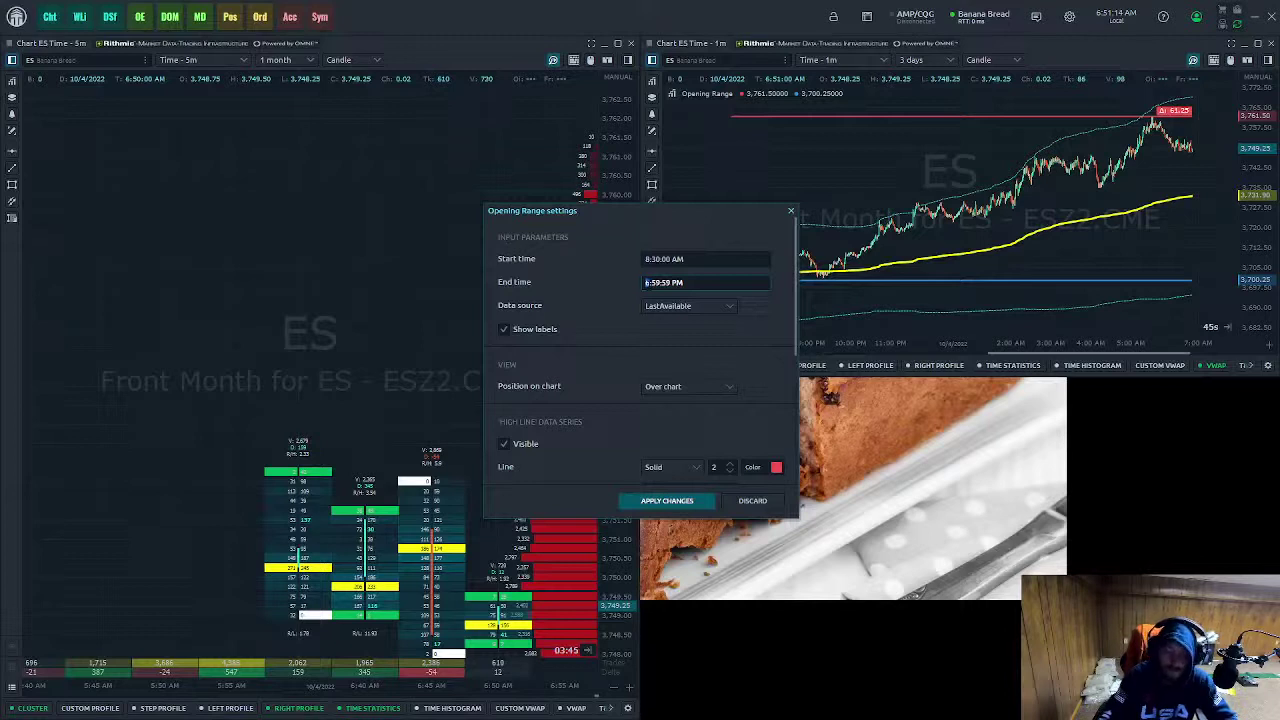
text(9:)
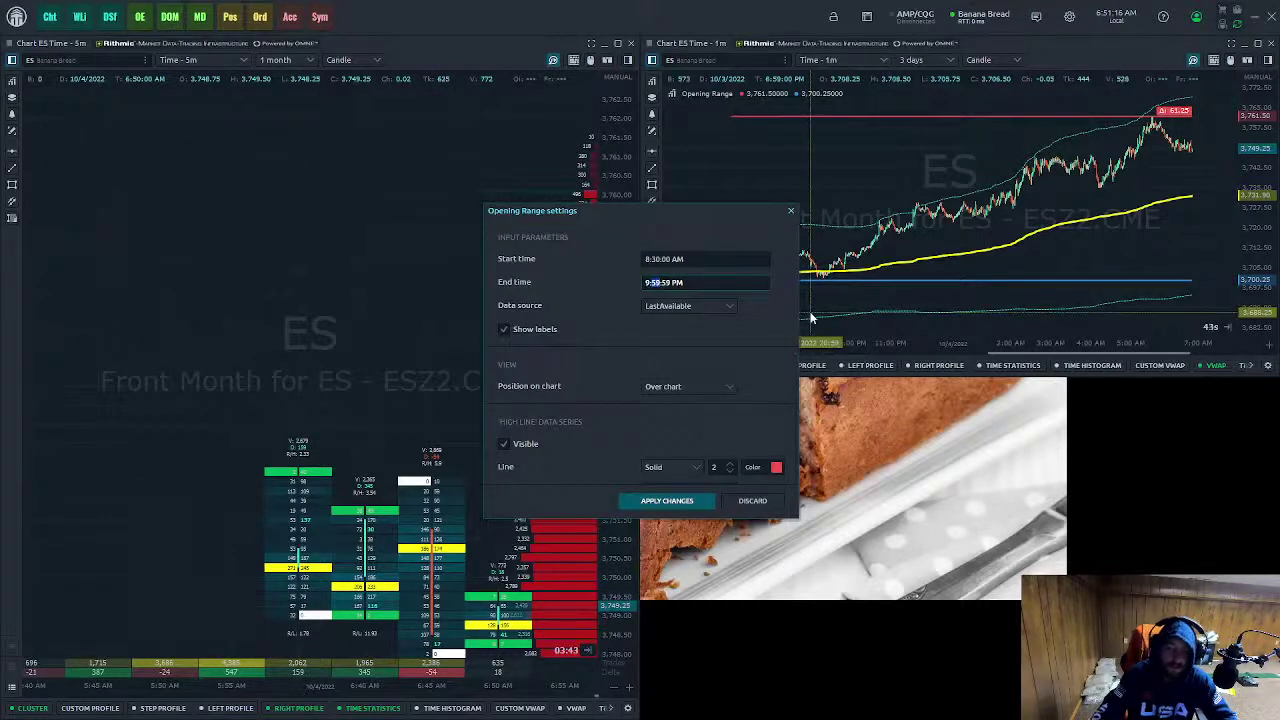
text(30)
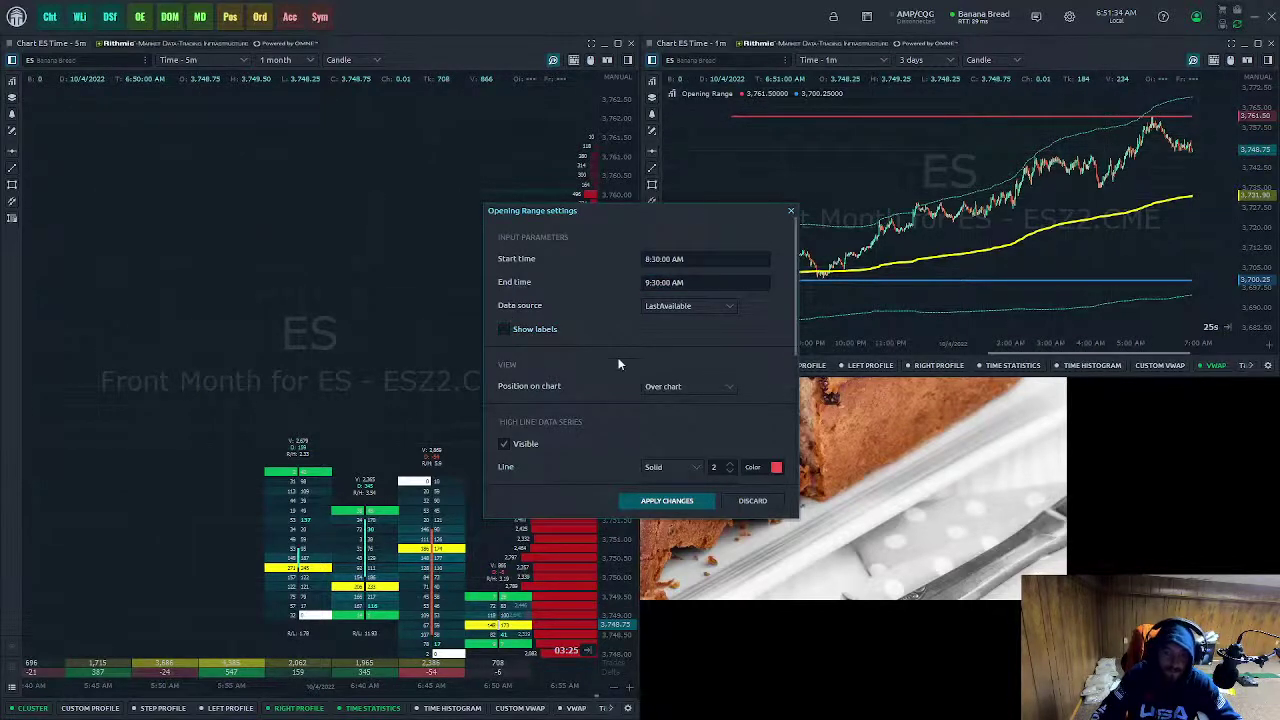
- Turn off the line markers for the Opening Range high and low lines, apply the settings and close them
scroll(594, 393, down, 3)
scroll(594, 393, down, 2)
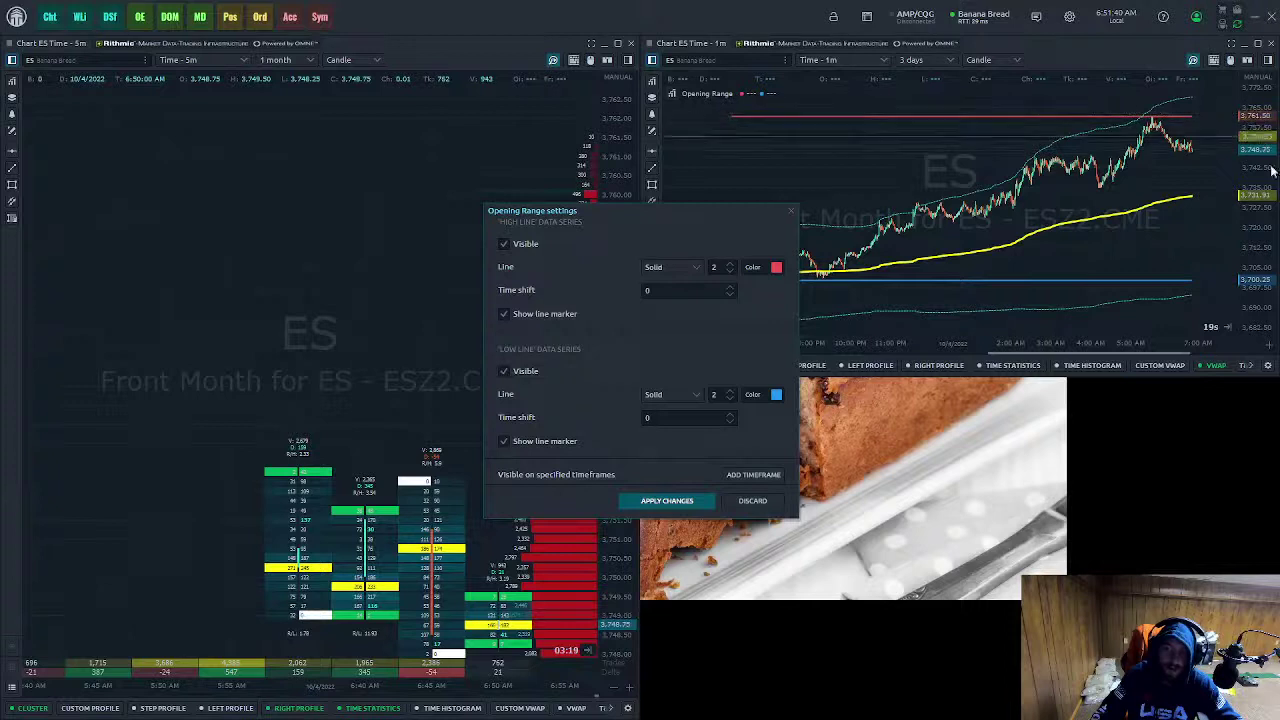
click(503, 314)
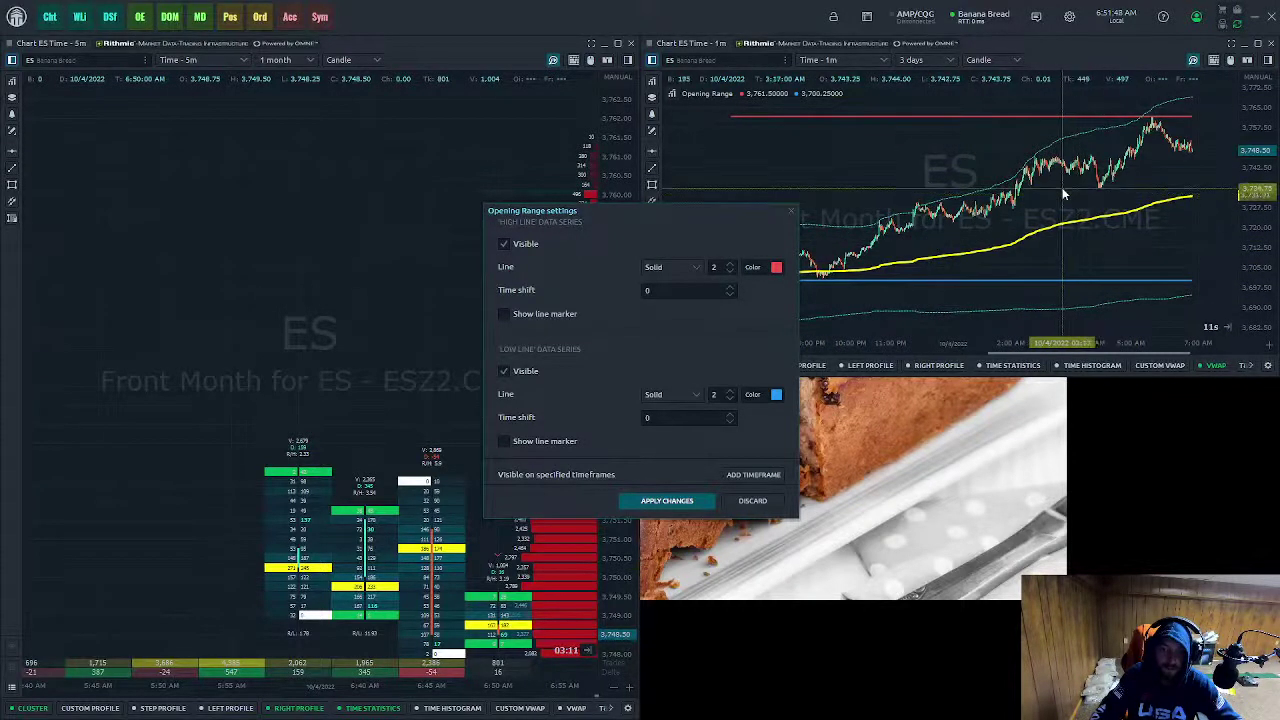
click(677, 502)
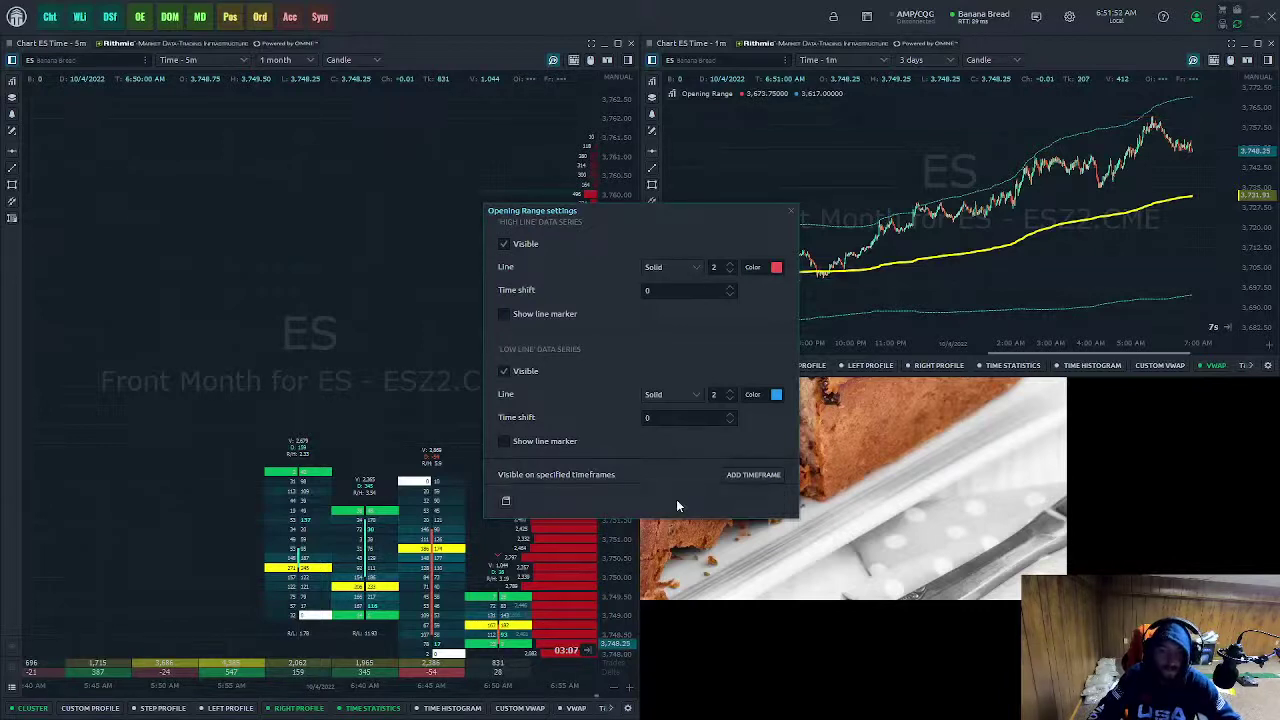
click(792, 215)
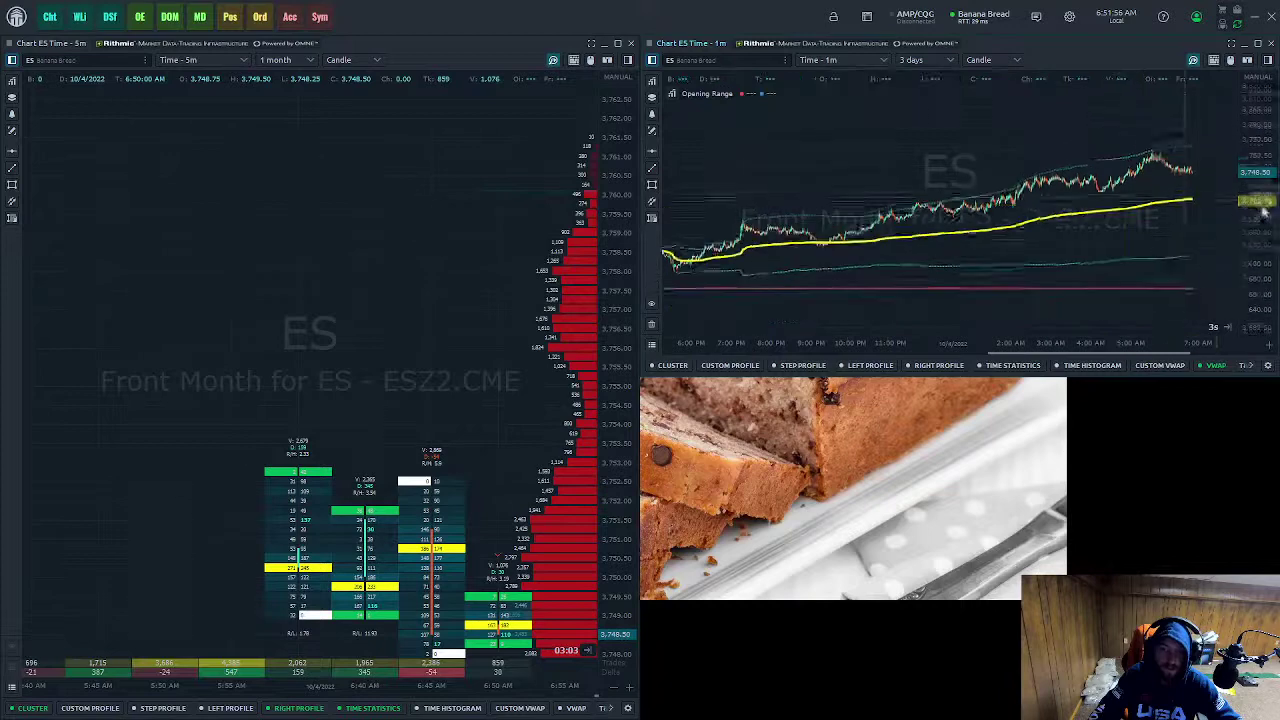
- Examine the Opening Range lines and the daily VWAP across the 10/3 session and the latest 1-minute bars
scroll(1020, 240, up, 10)
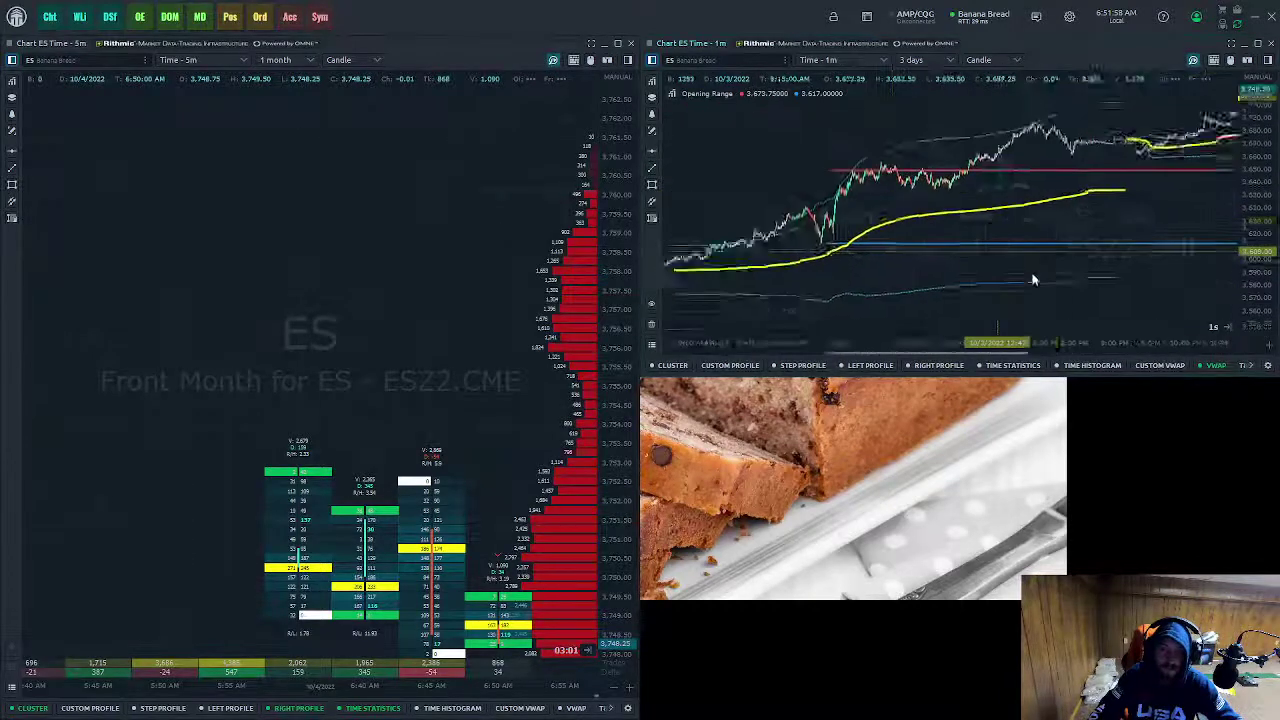
scroll(1263, 252, up, 10)
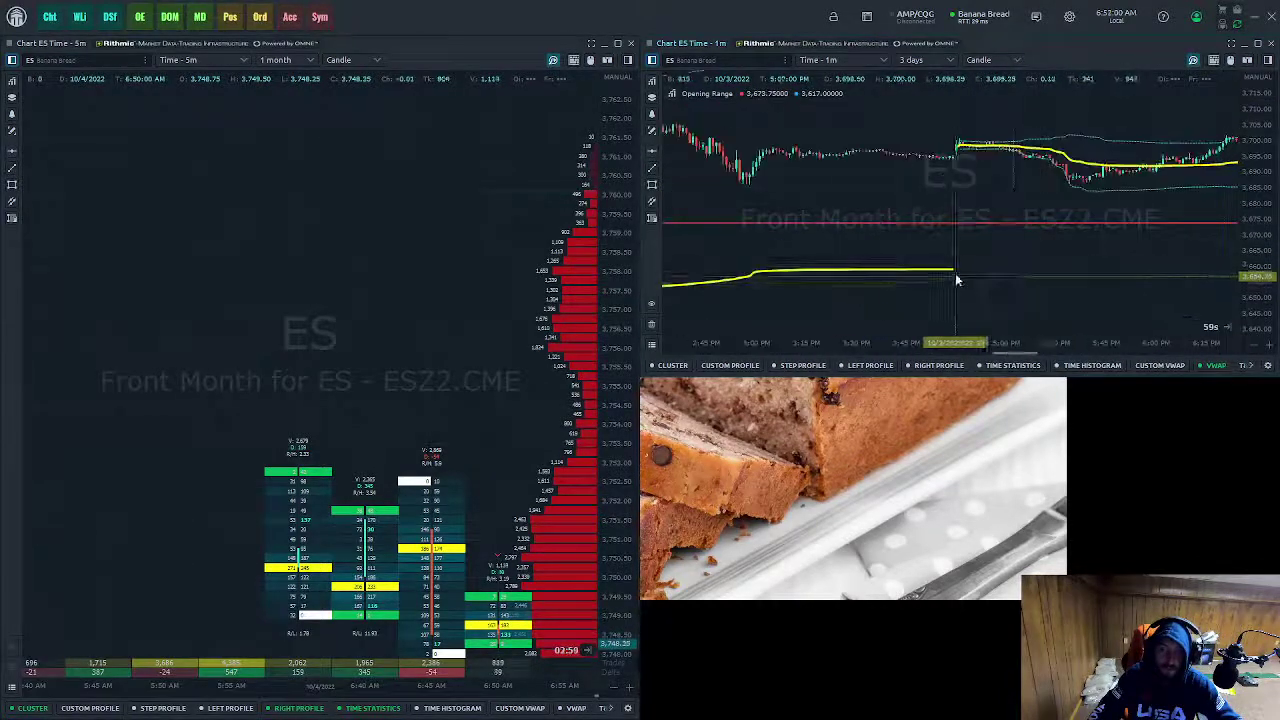
scroll(1206, 182, up, 10)
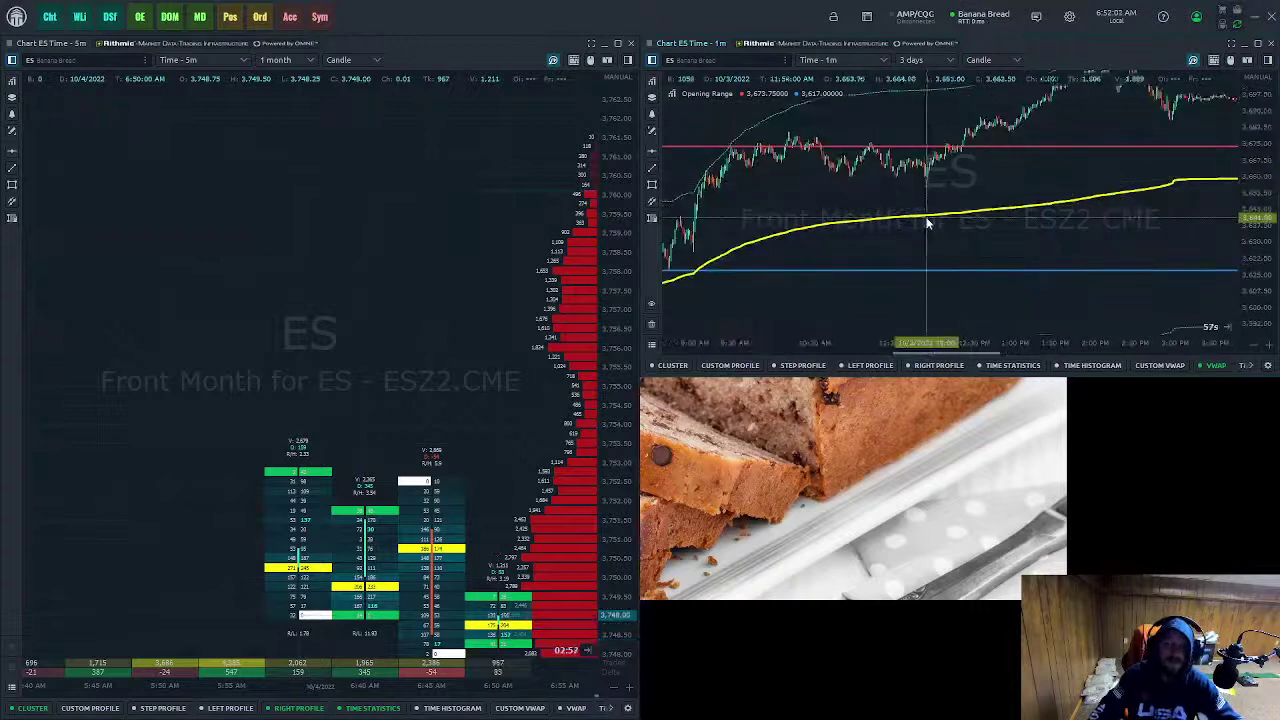
scroll(1034, 186, up, 5)
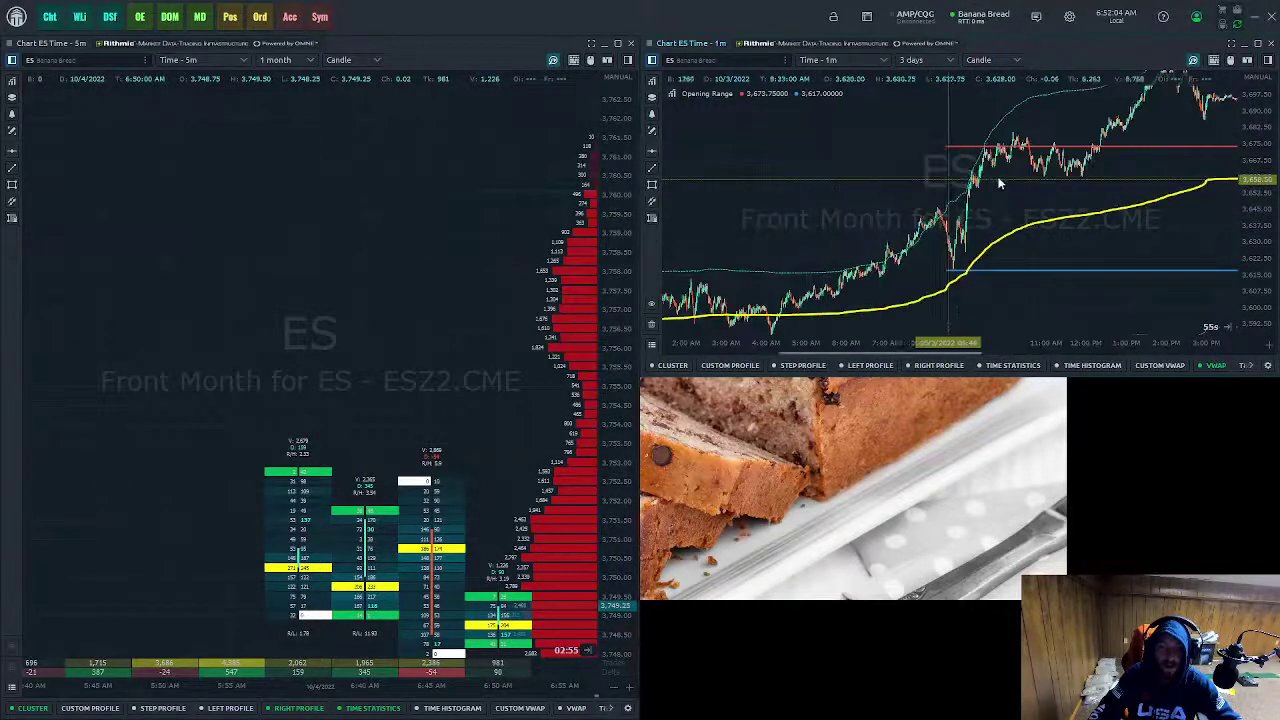
scroll(1092, 170, down, 10)
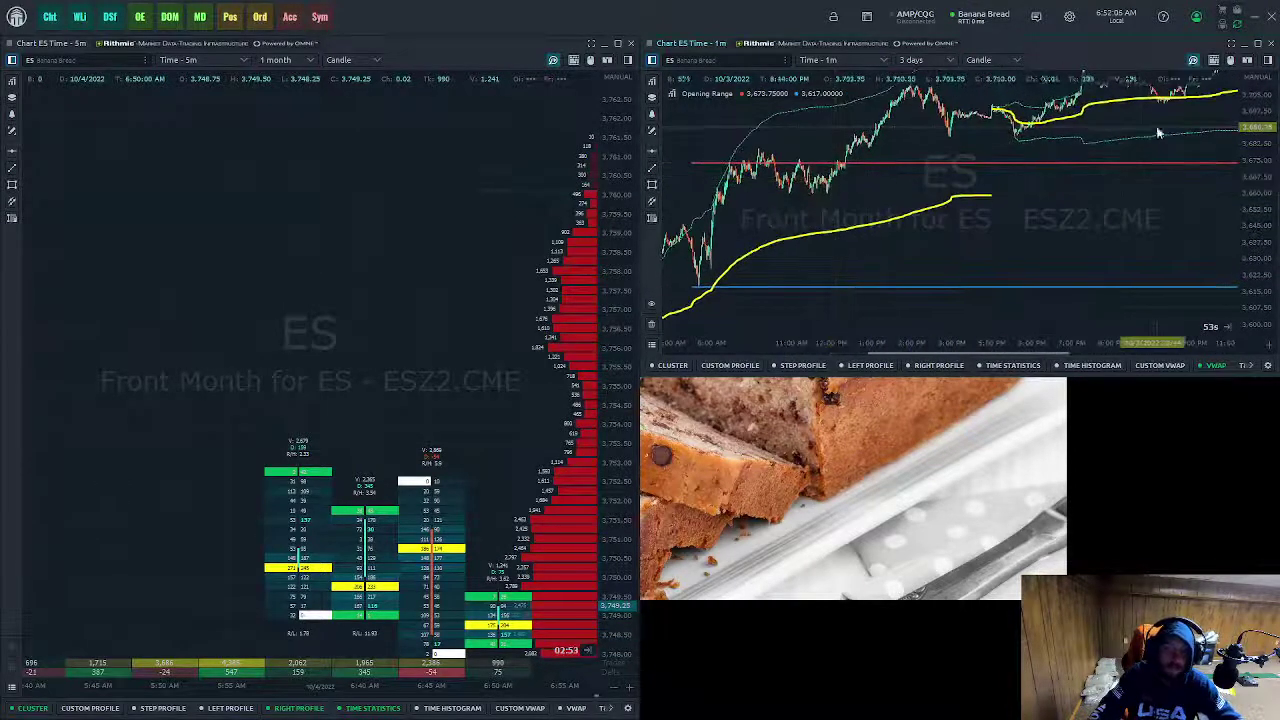
scroll(930, 210, down, 10)
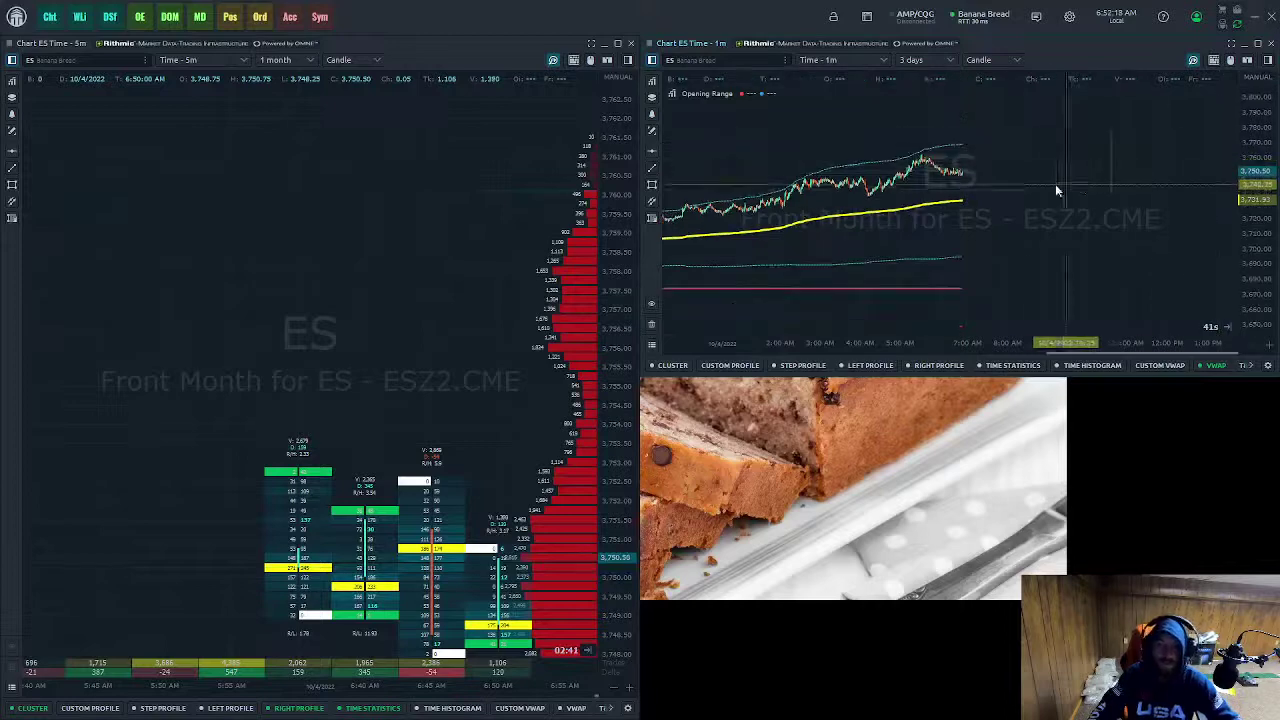
scroll(1010, 230, up, 2)
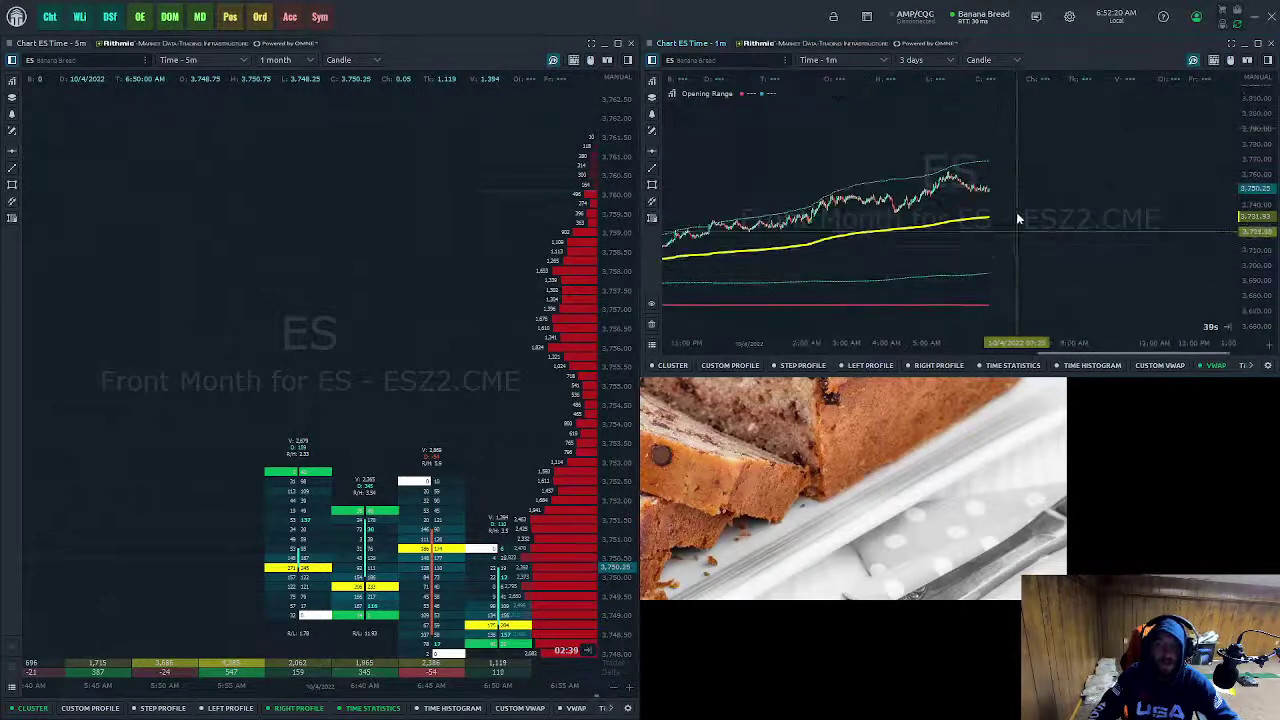
scroll(1100, 225, up, 2)
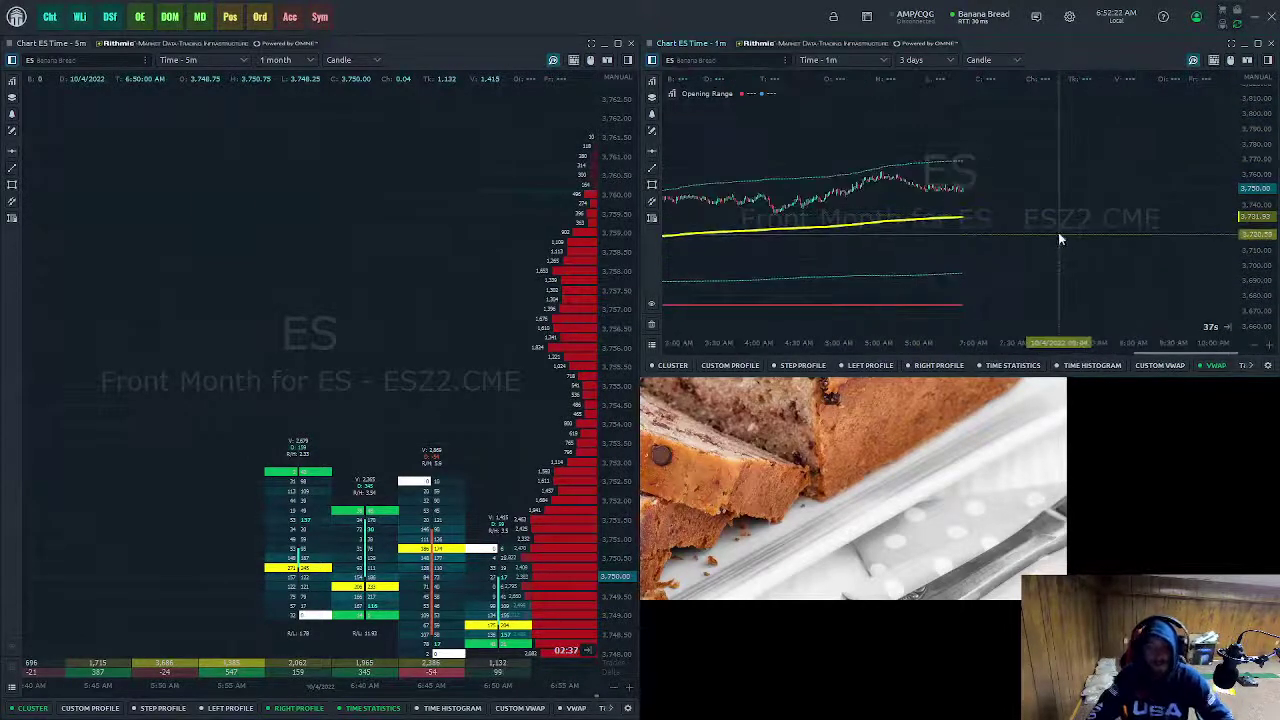
scroll(1060, 238, up, 4)
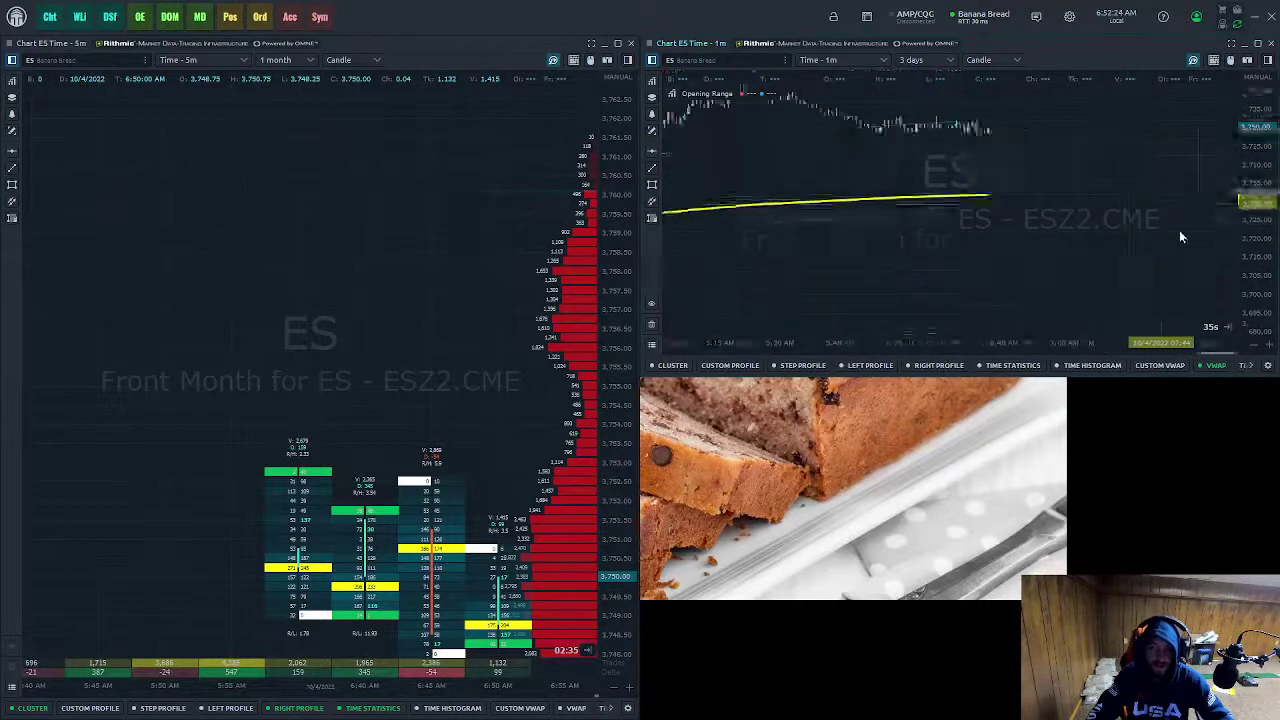
scroll(1060, 220, down, 6)
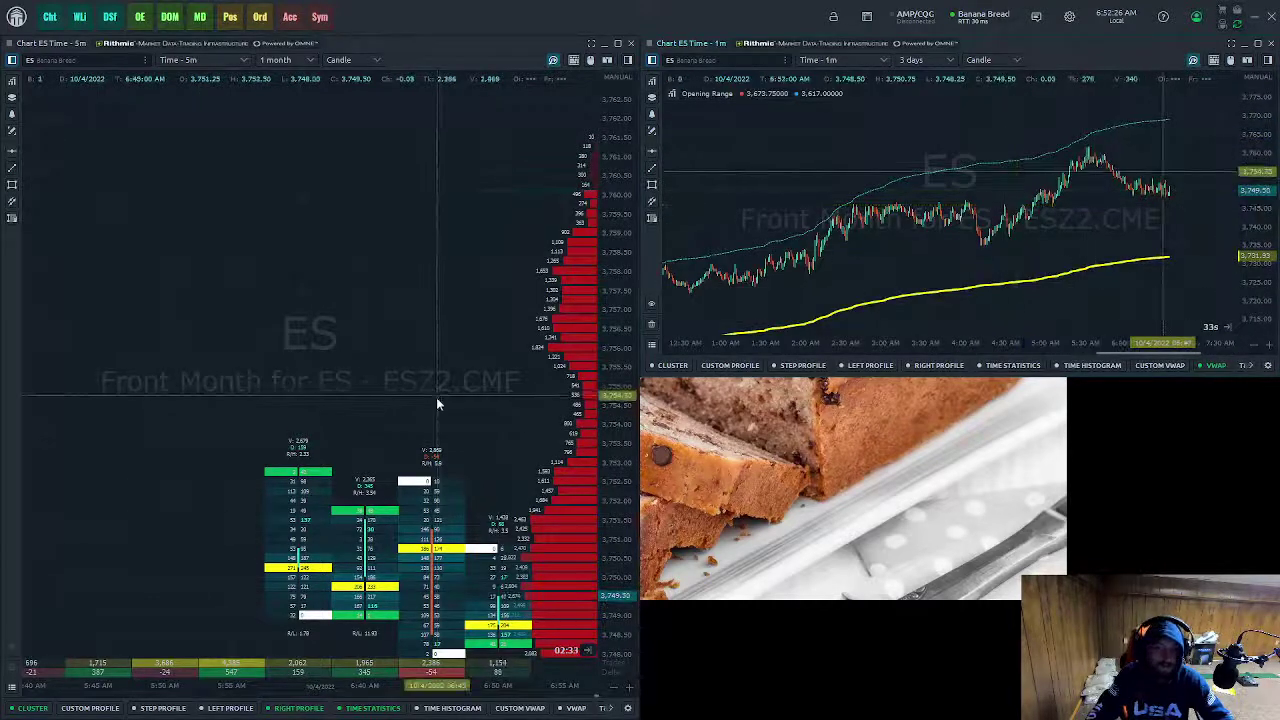
drag(436, 404, 326, 223)
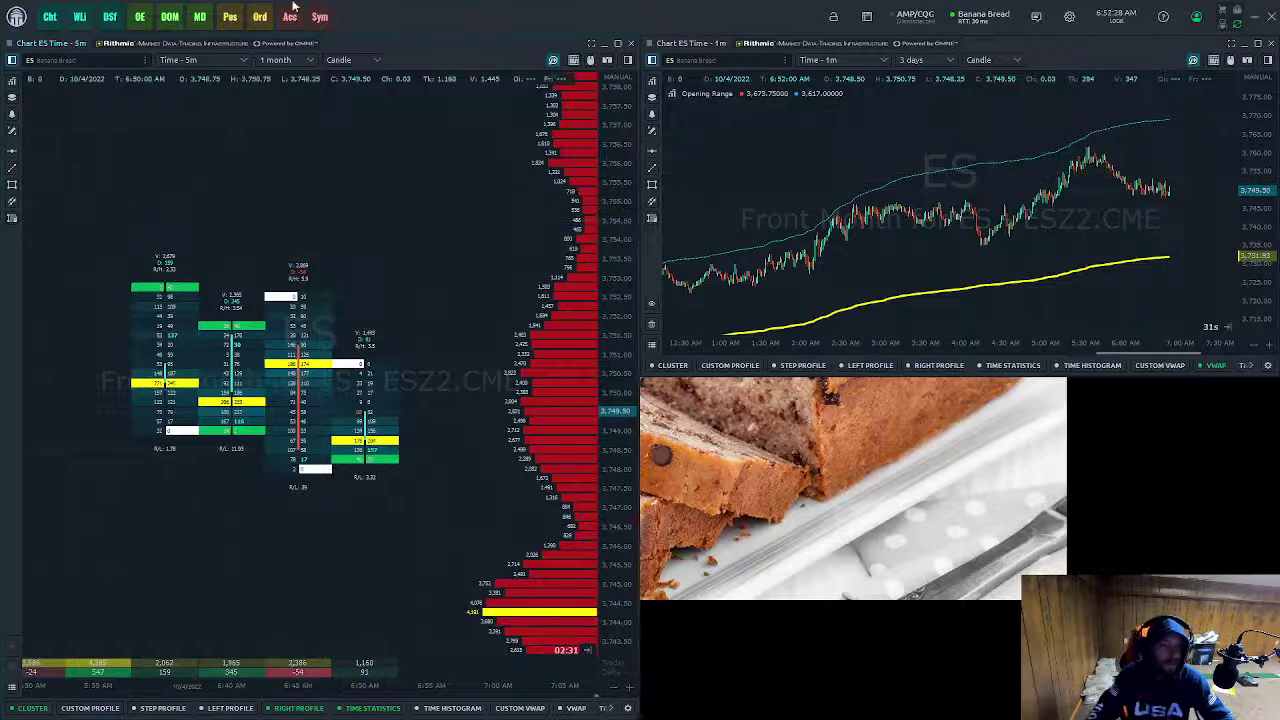
- Add a chart of the ES front month below the 1-minute chart and set it to 15-minute bars over 1 month
click(55, 18)
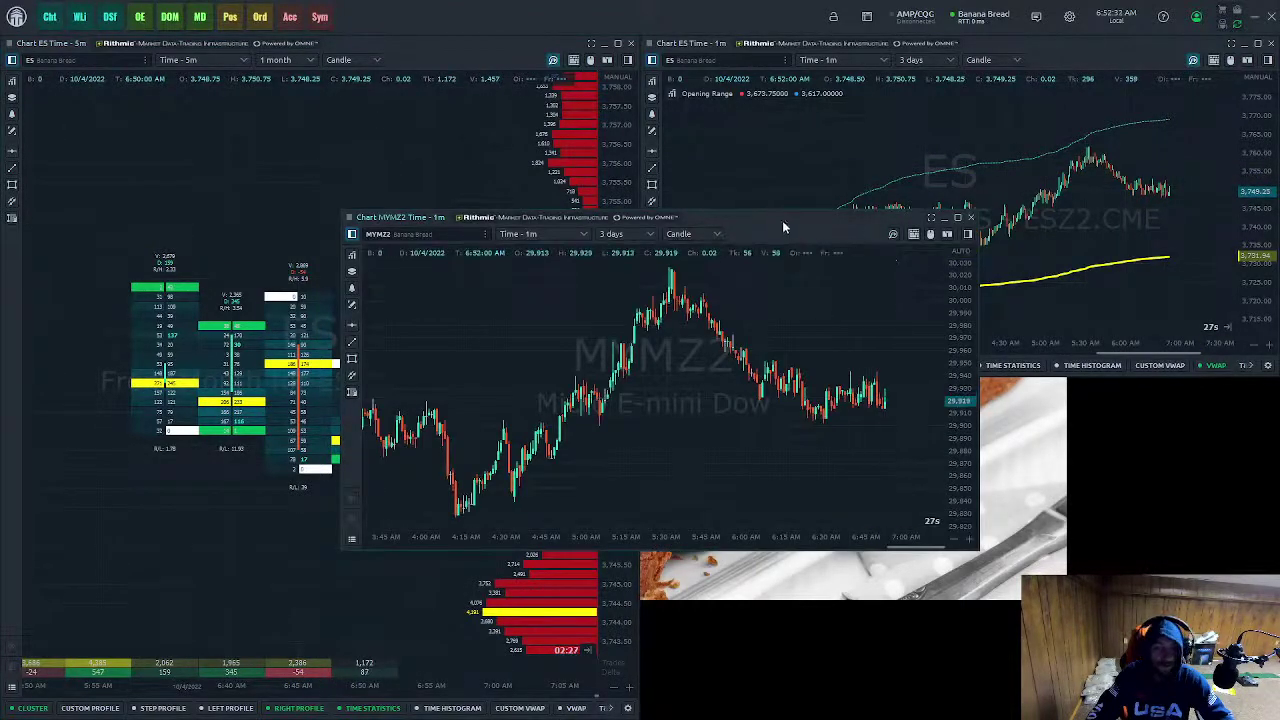
drag(786, 223, 1077, 397)
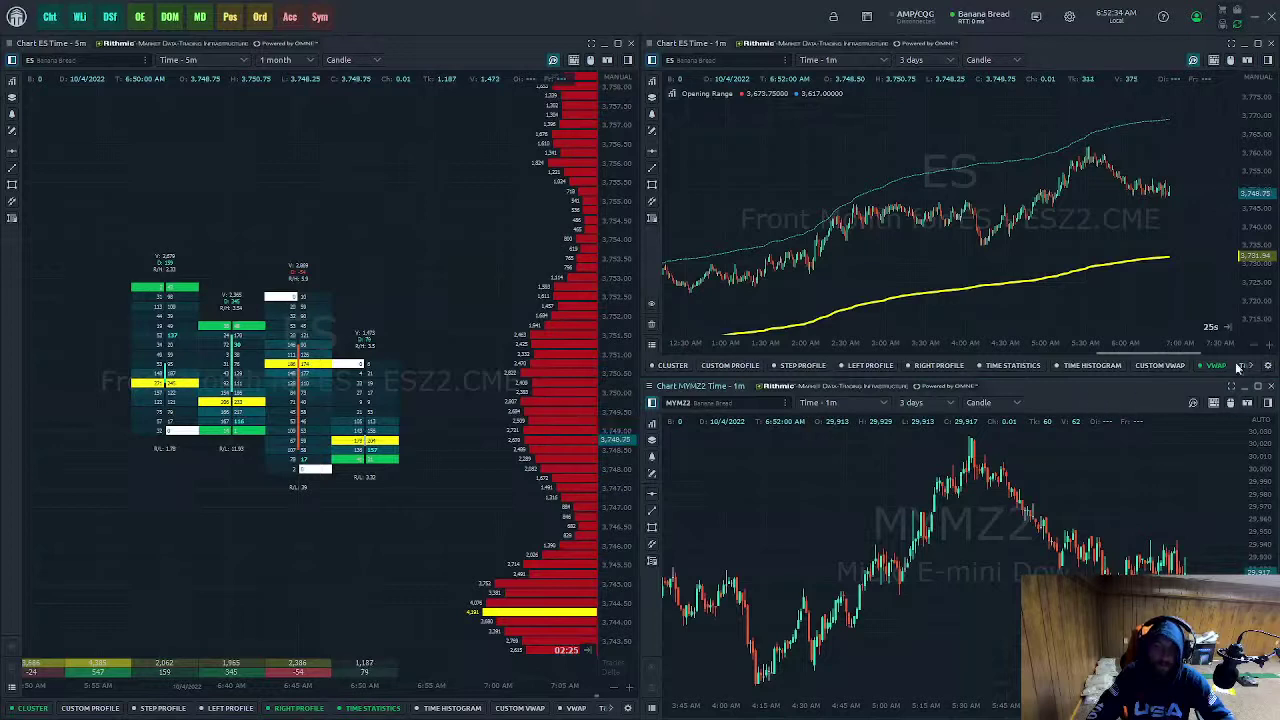
click(710, 405)
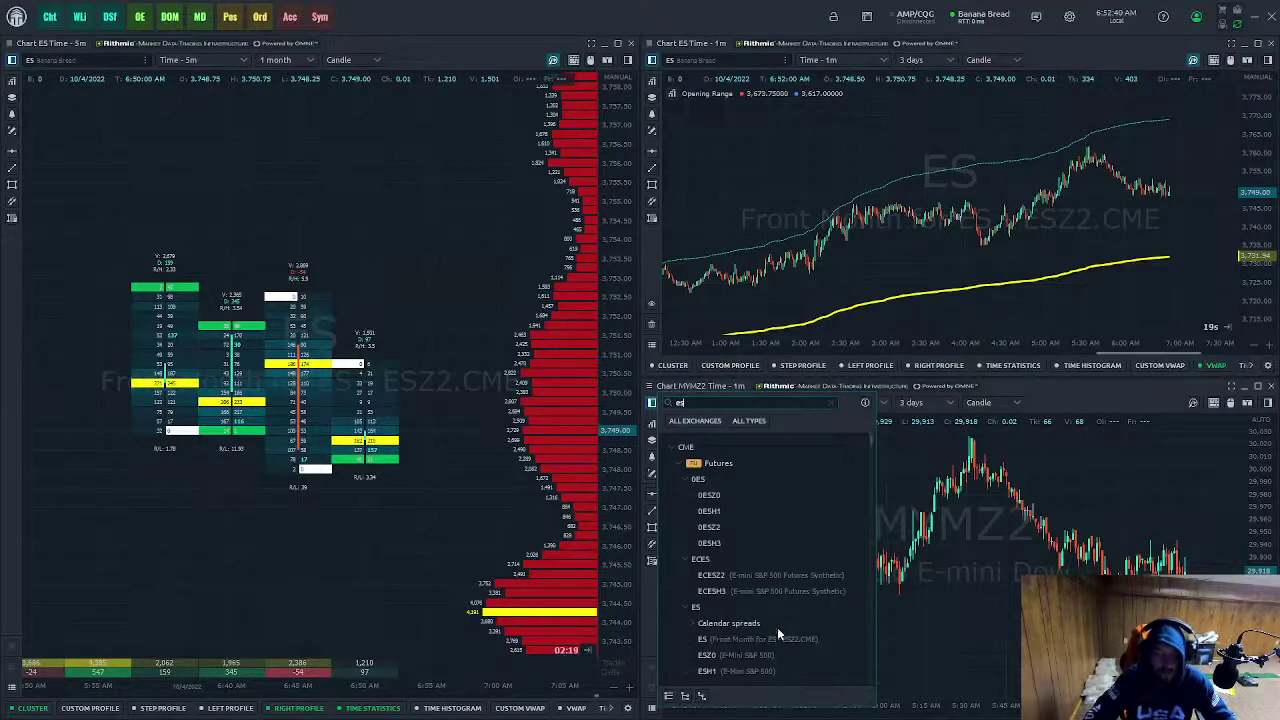
click(778, 640)
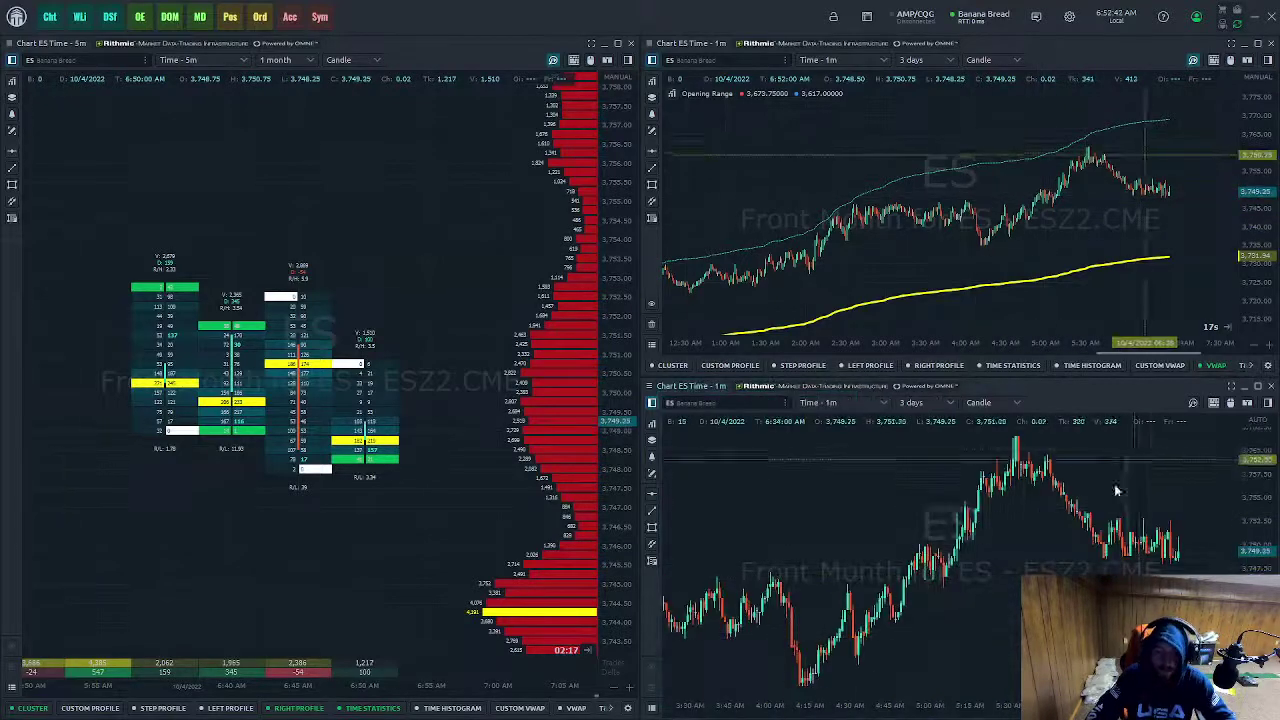
click(843, 406)
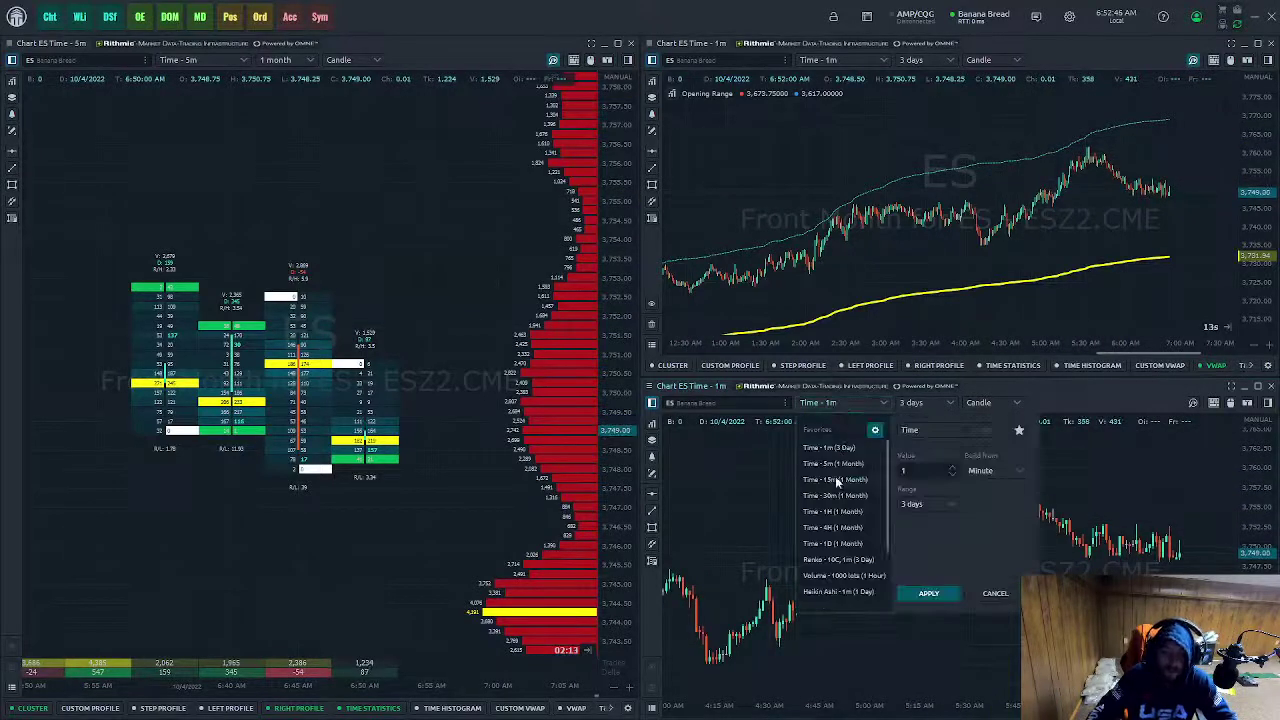
click(938, 598)
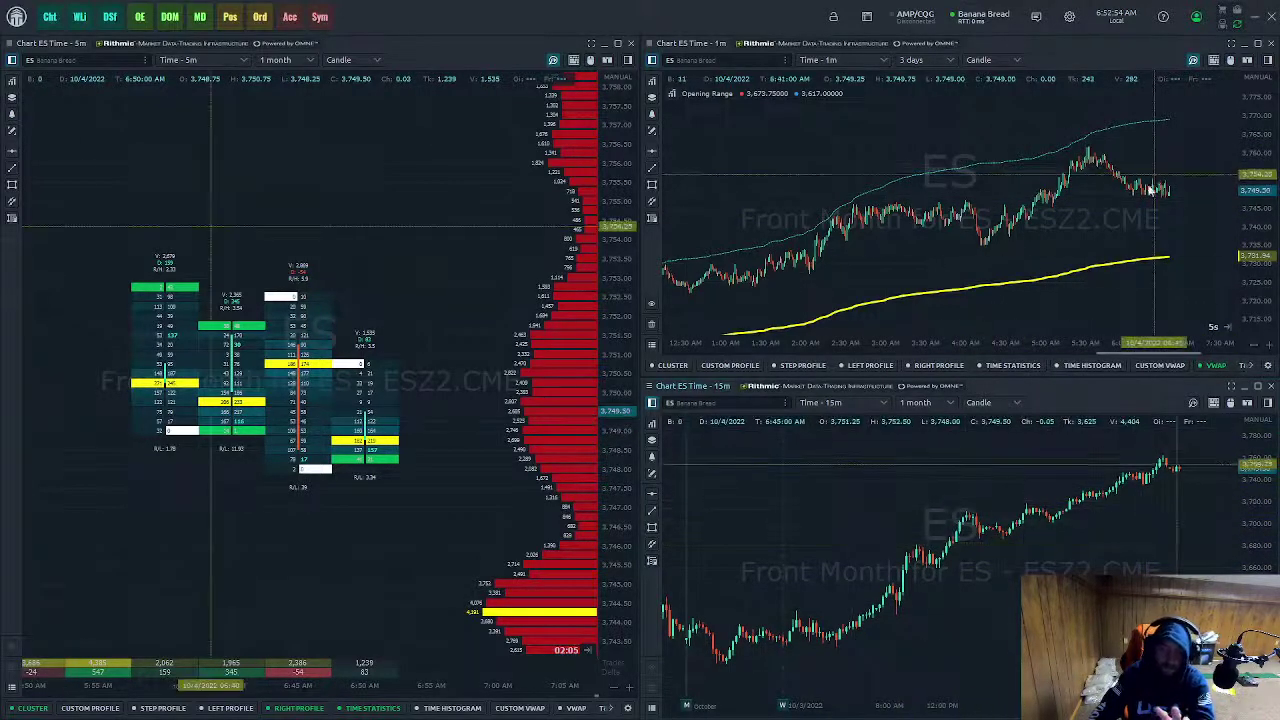
- Set the 15-minute chart's drawings default availability to all charts with the same symbol, and close its settings
scroll(1113, 241, up, 3)
scroll(619, 398, up, 2)
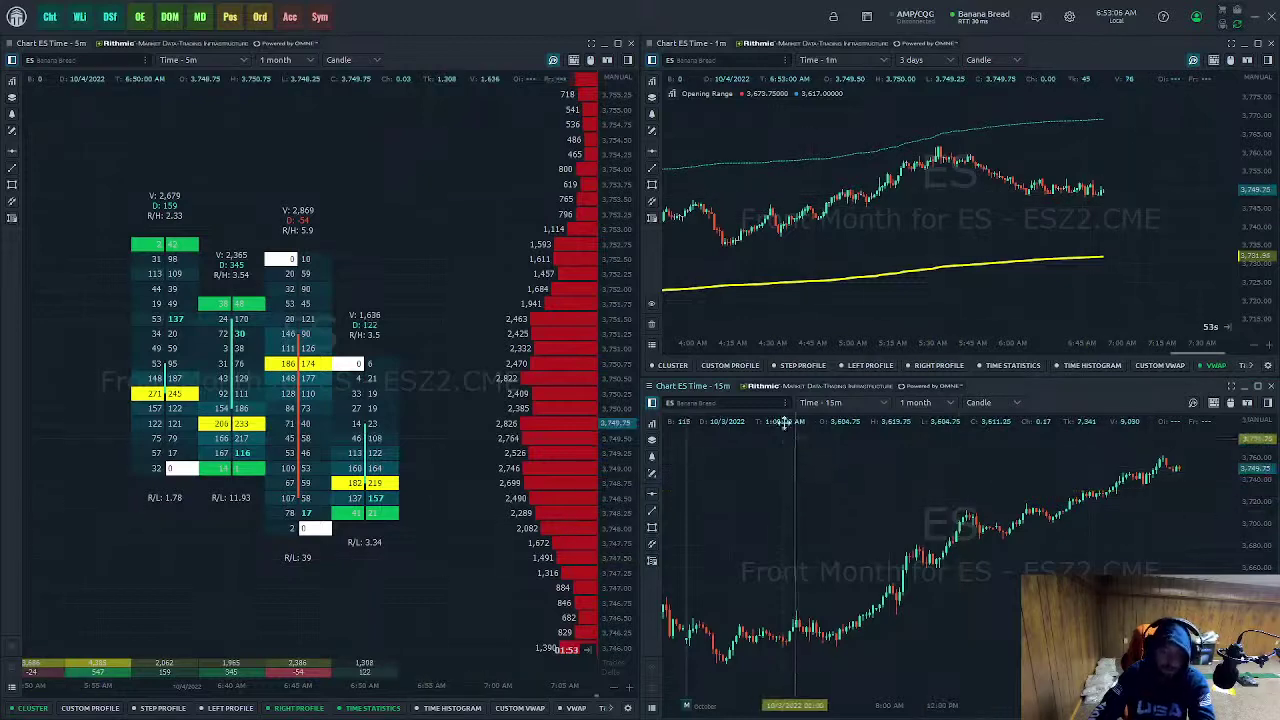
right_click(924, 487)
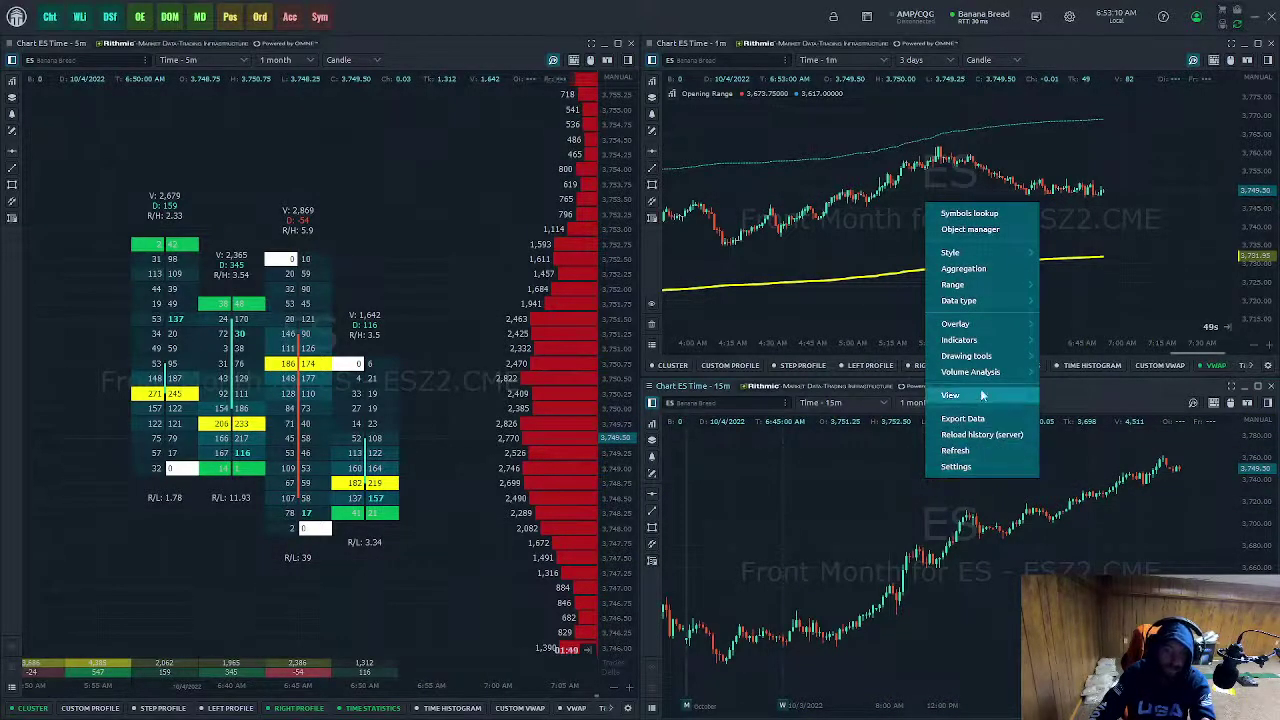
click(956, 467)
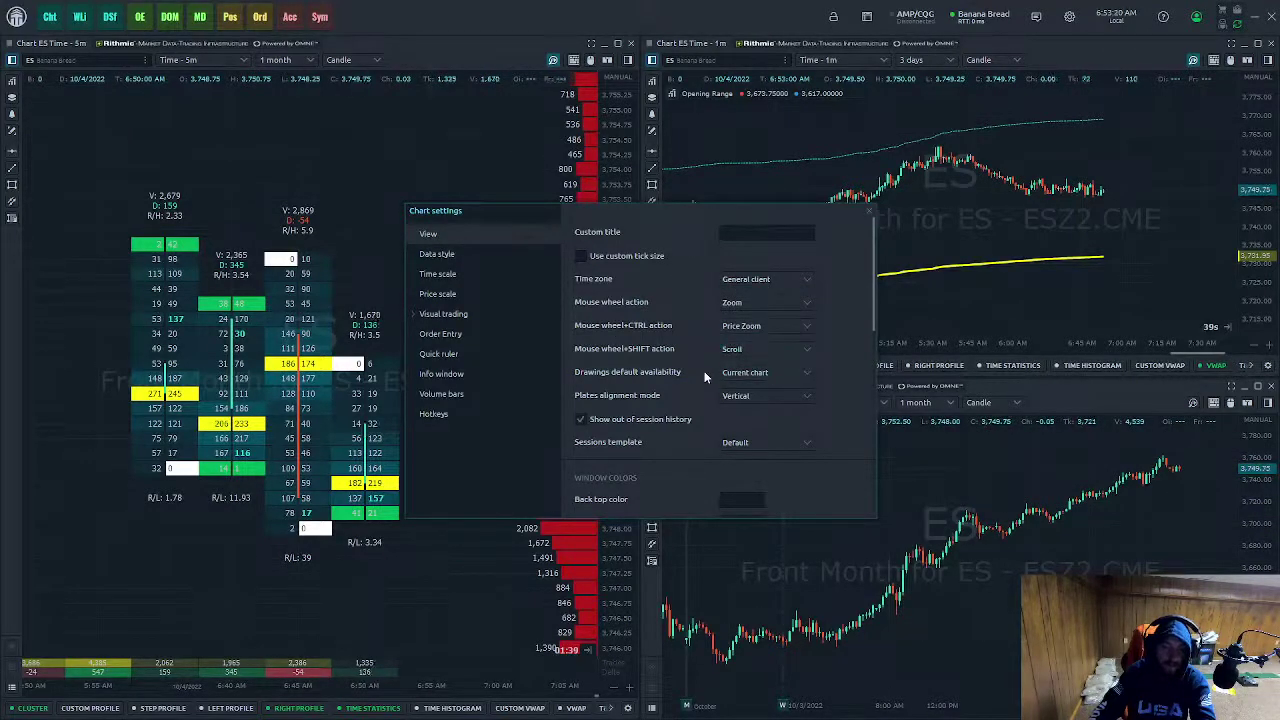
click(758, 376)
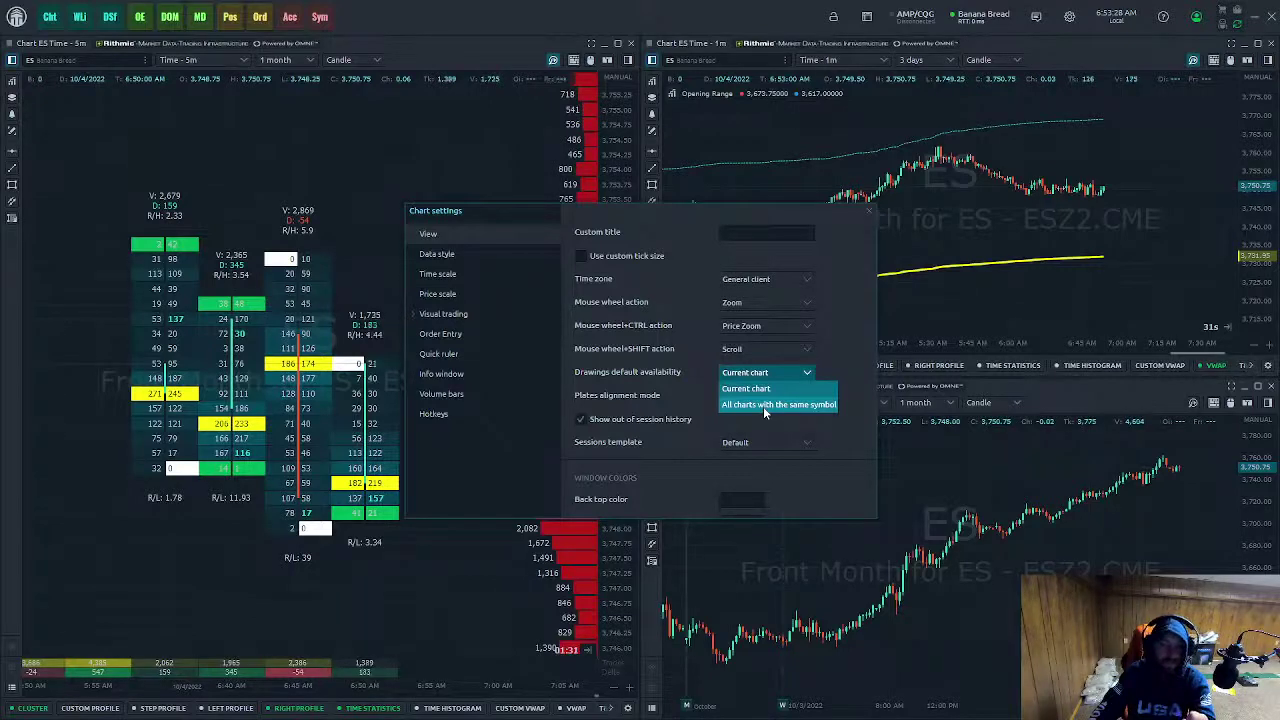
click(763, 406)
click(868, 210)
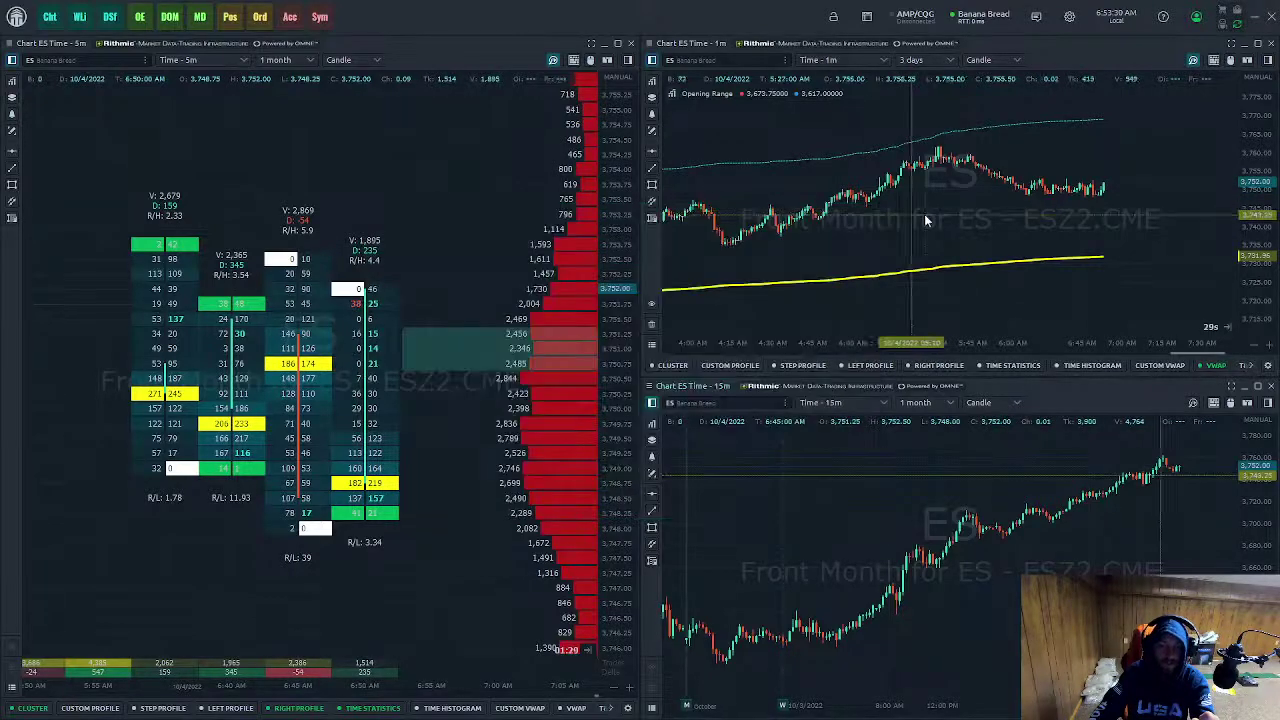
- Make drawings on the 1-minute chart available by default on all charts with the same symbol
right_click(930, 222)
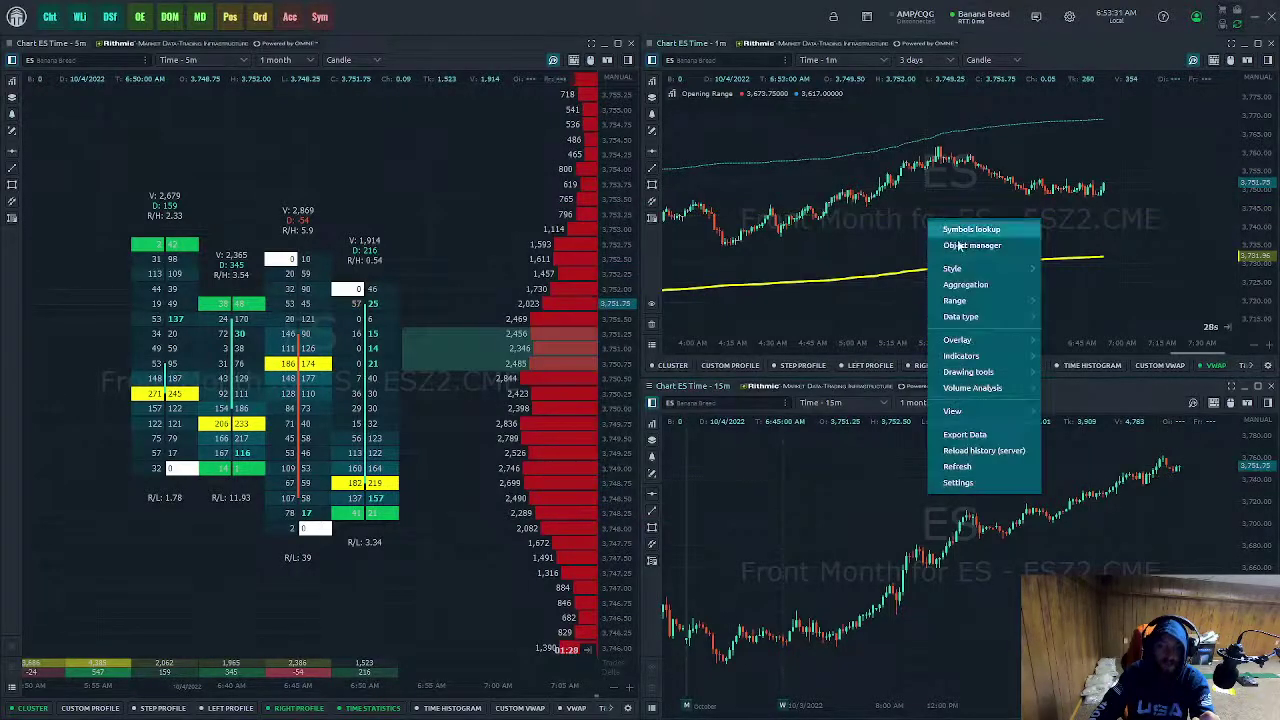
click(990, 482)
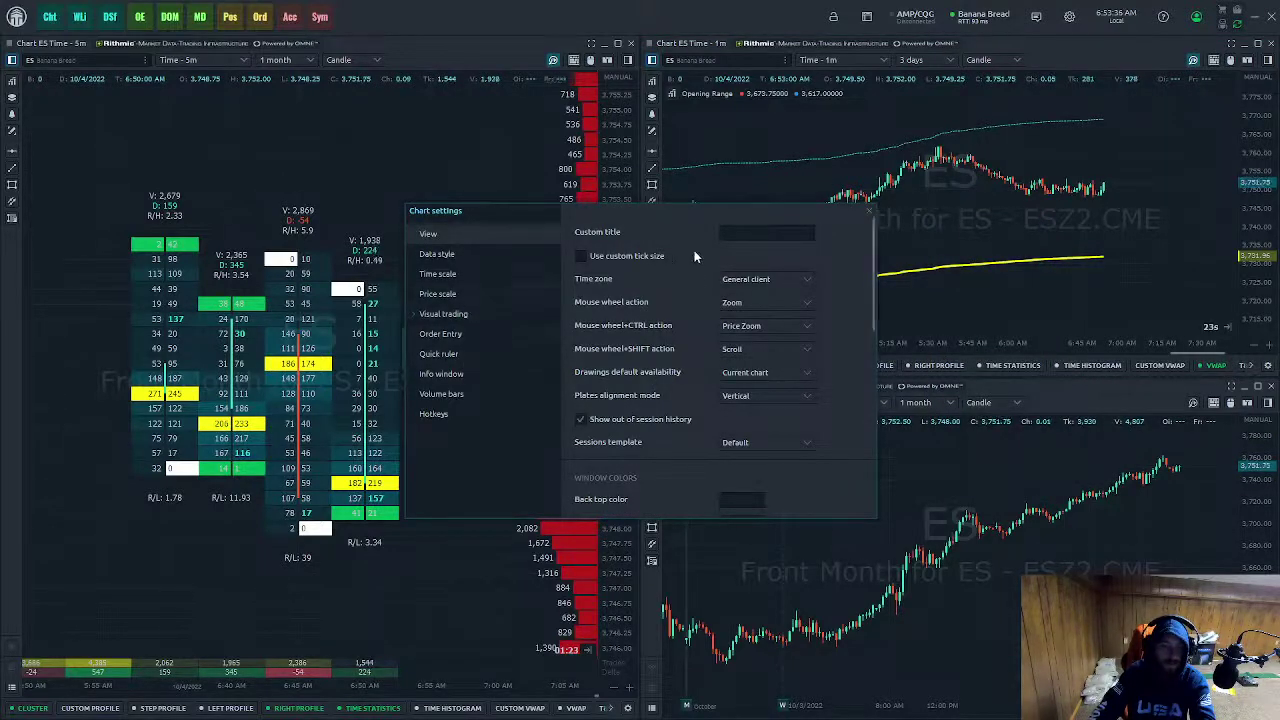
click(784, 375)
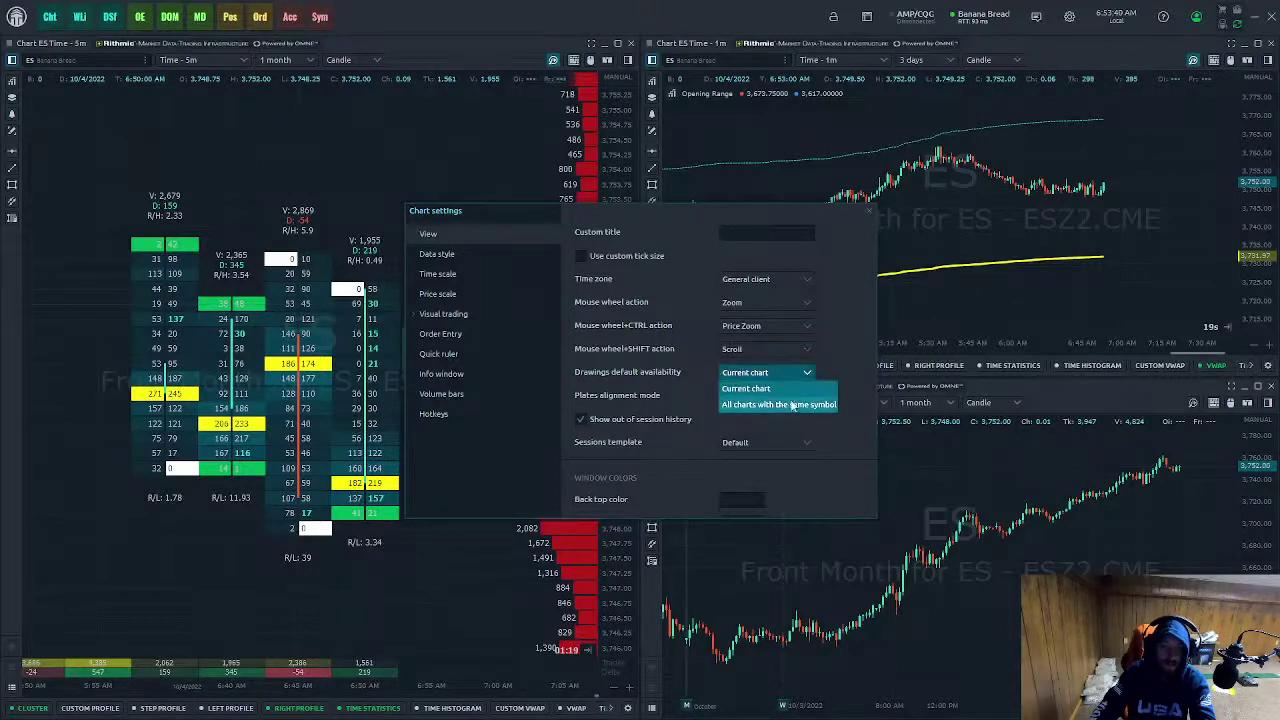
click(792, 405)
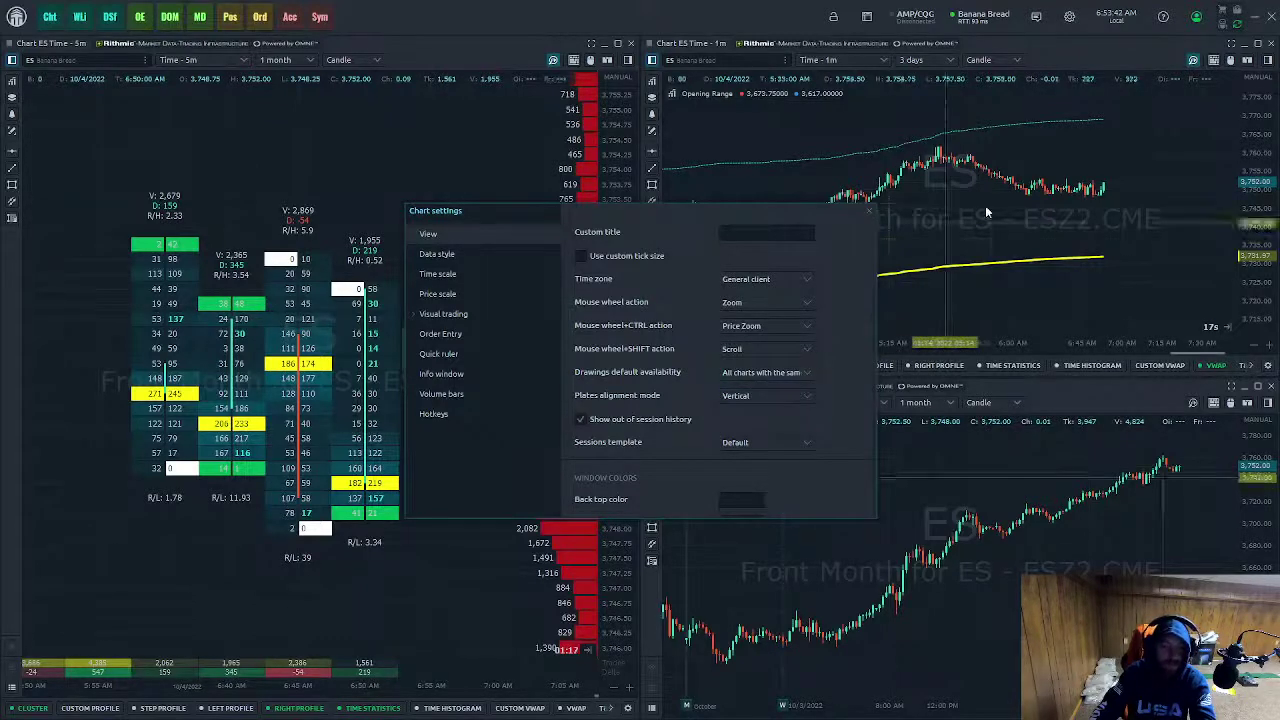
click(870, 215)
- Change the 5-minute footprint chart's drawings default availability to all charts with the same symbol
right_click(438, 258)
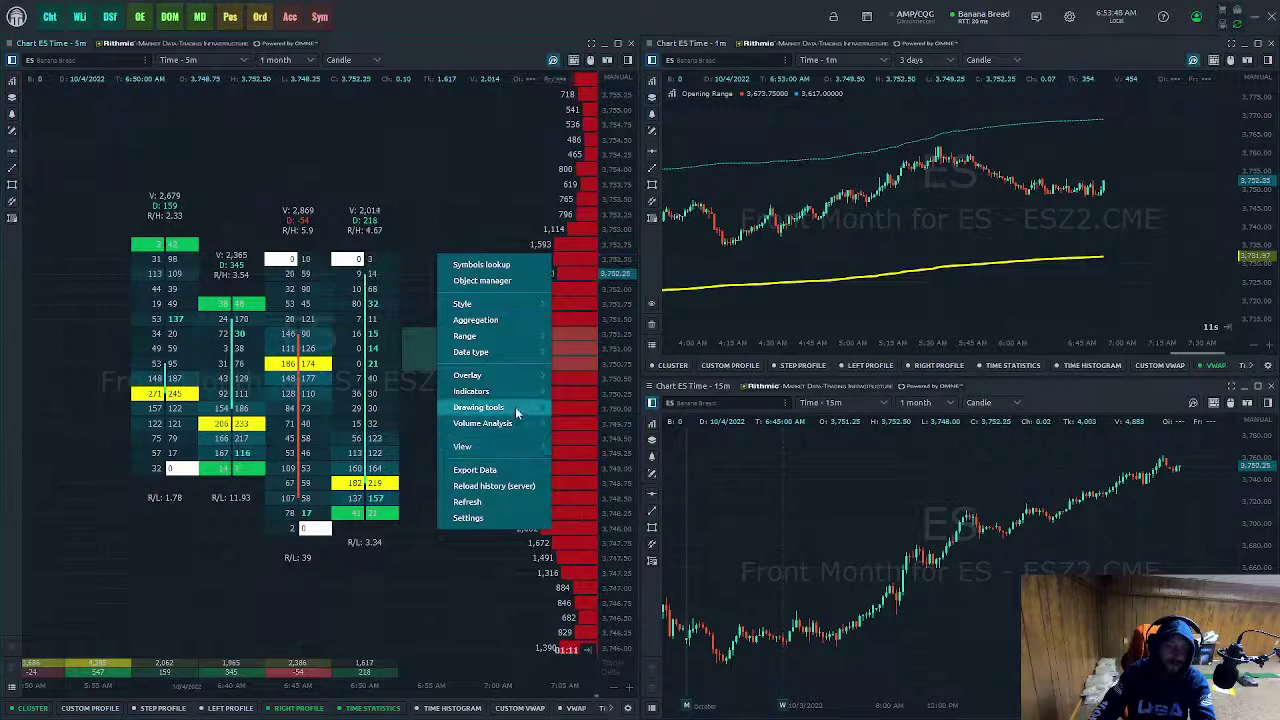
click(505, 518)
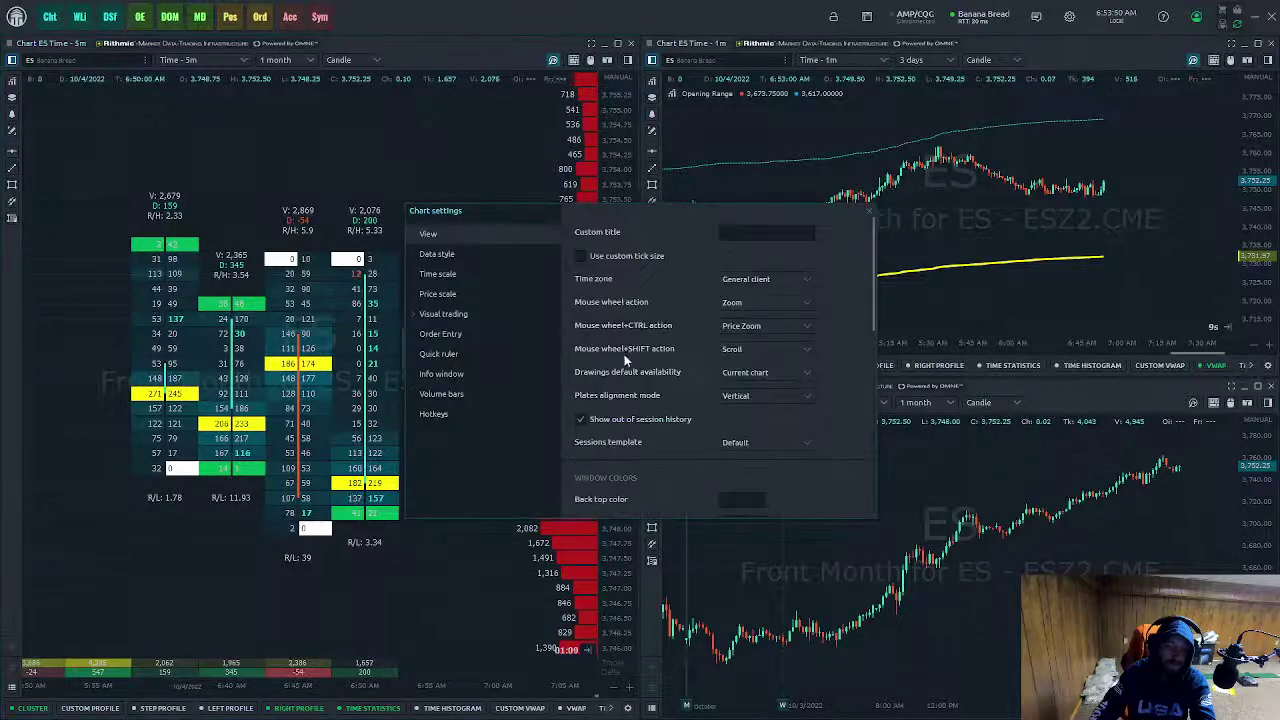
click(741, 373)
click(752, 406)
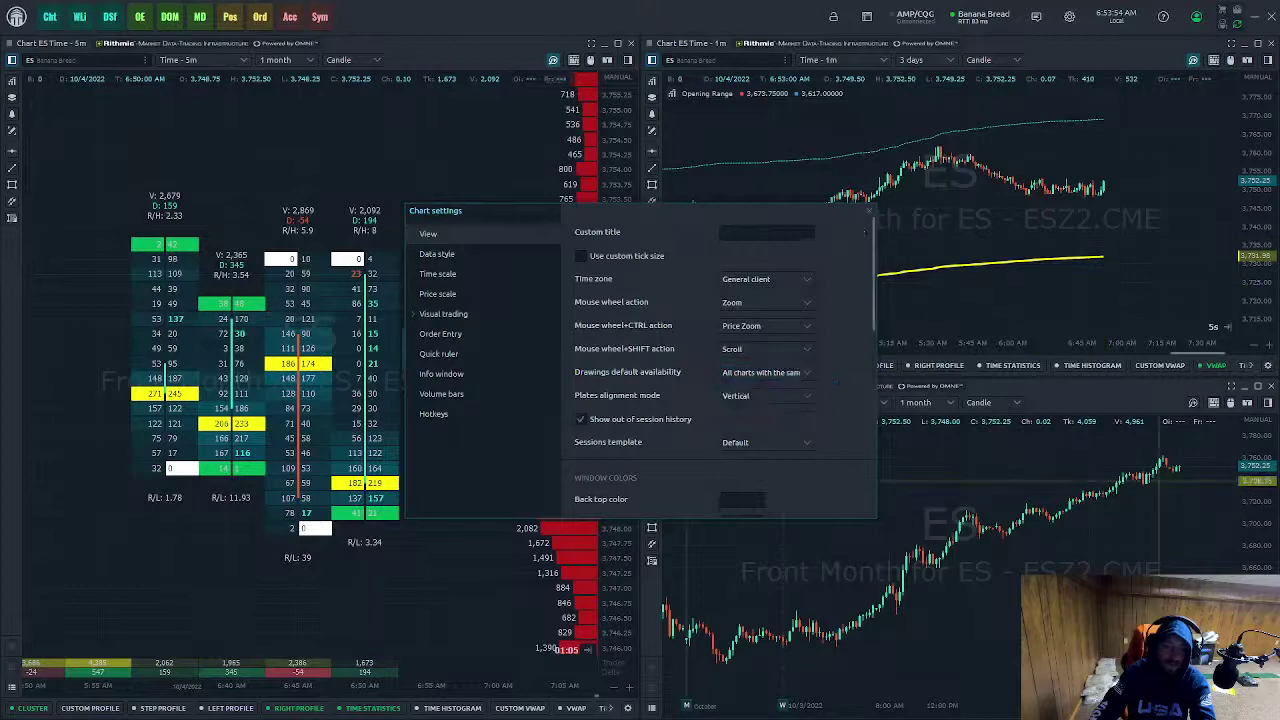
click(869, 211)
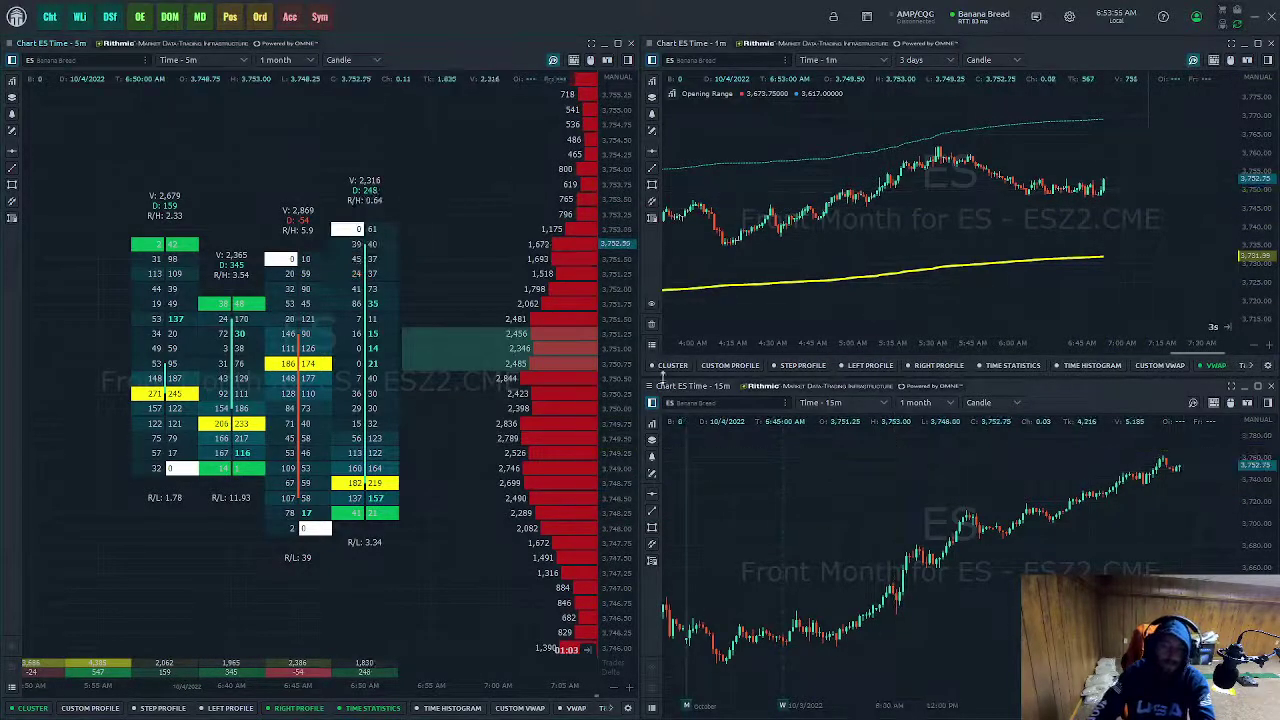
- Draw a test trend line over the latest bars of the 15-minute chart, and delete it
click(653, 511)
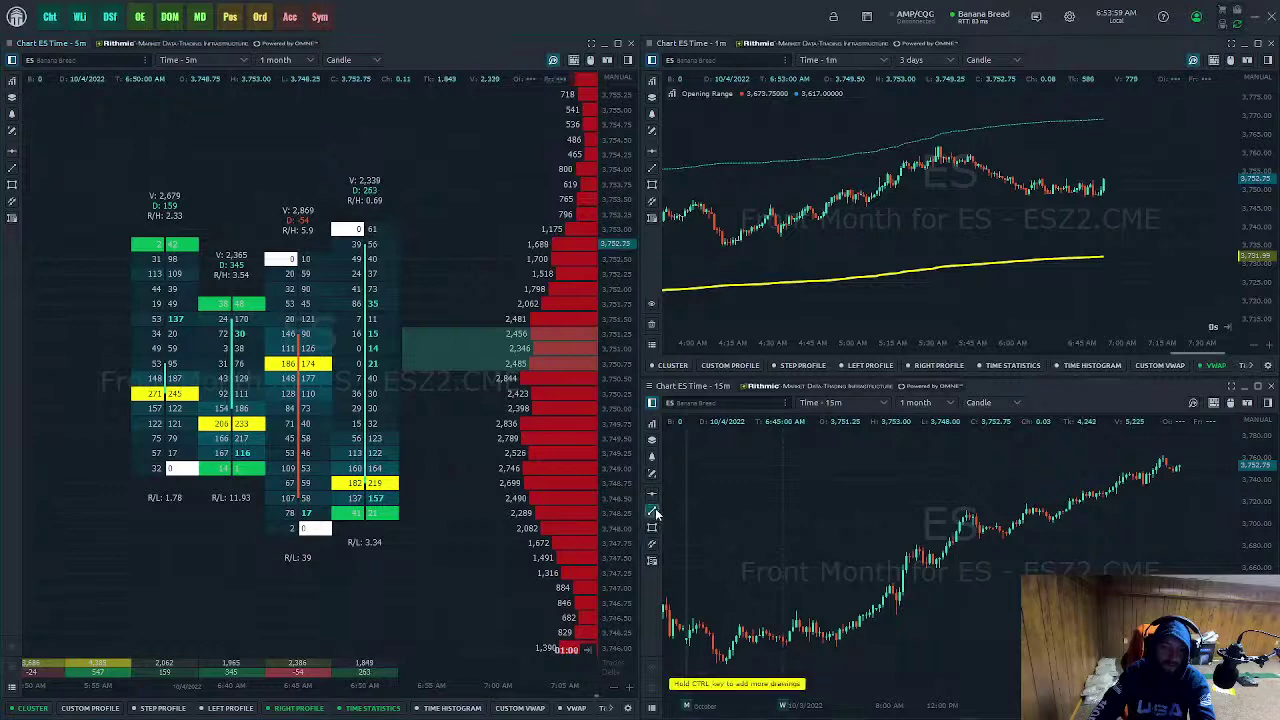
click(1212, 483)
mouse_move(1212, 483)
mouse_down()
mouse_move(1212, 470)
mouse_move(1202, 490)
mouse_move(1200, 466)
mouse_move(1200, 488)
mouse_move(1184, 482)
mouse_up()
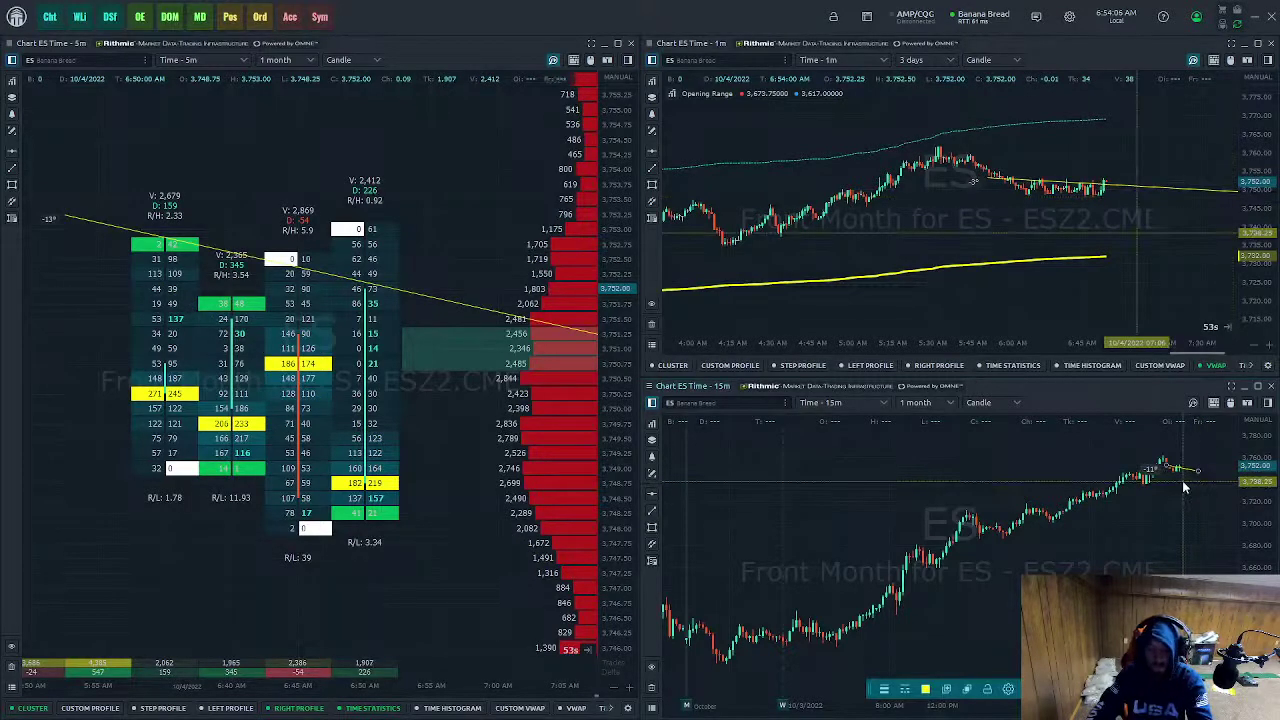
key(Delete)
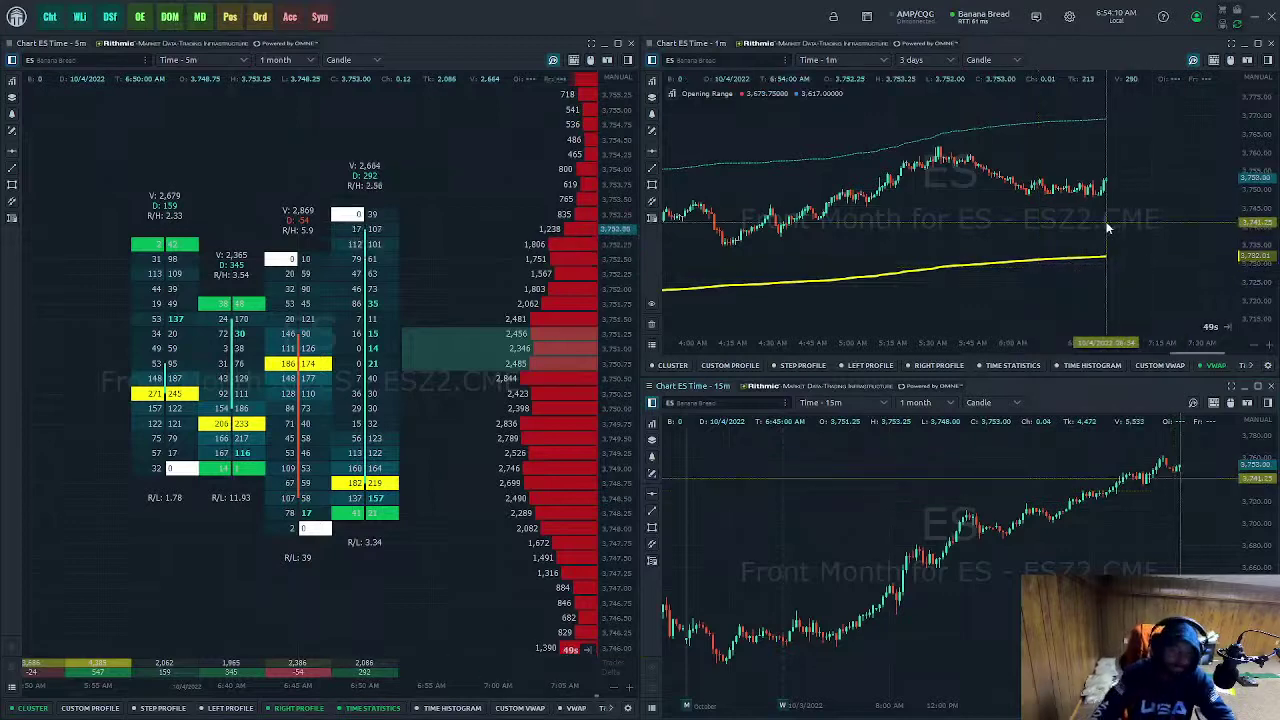
- Add another chart, load the ES front month in it and set it to 1-hour bars over 1 month
scroll(1107, 504, up, 3)
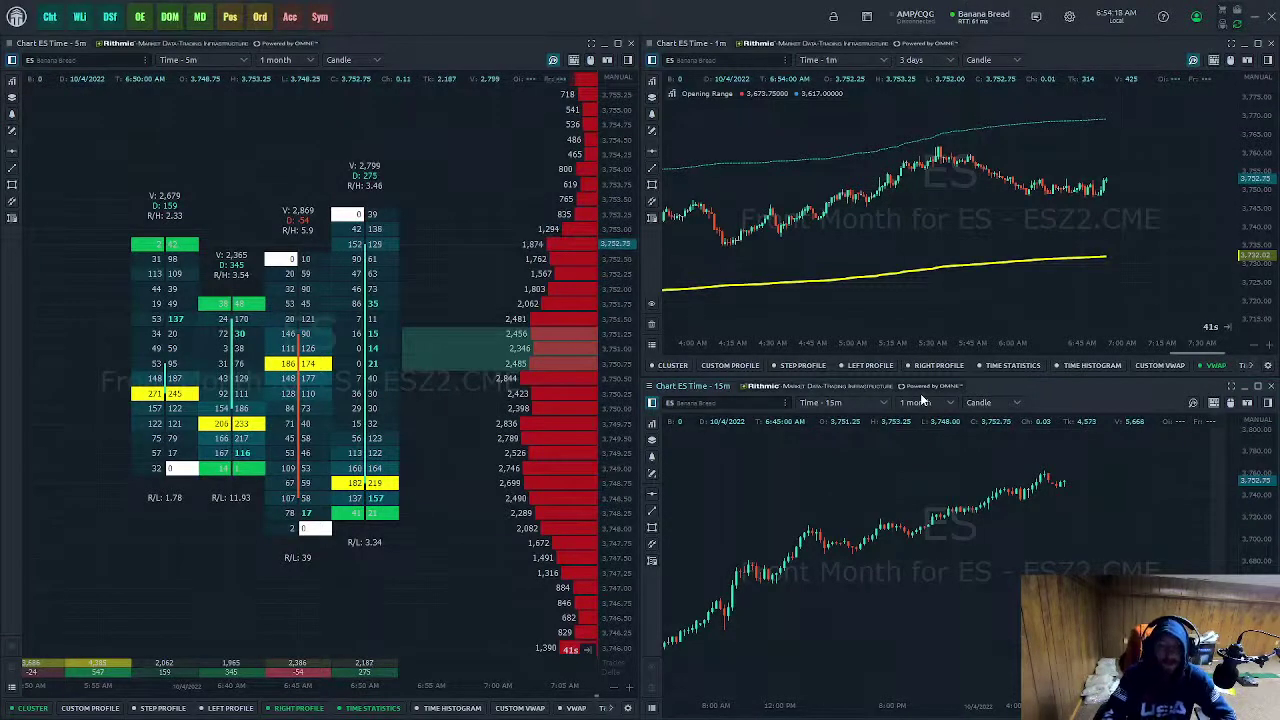
click(52, 18)
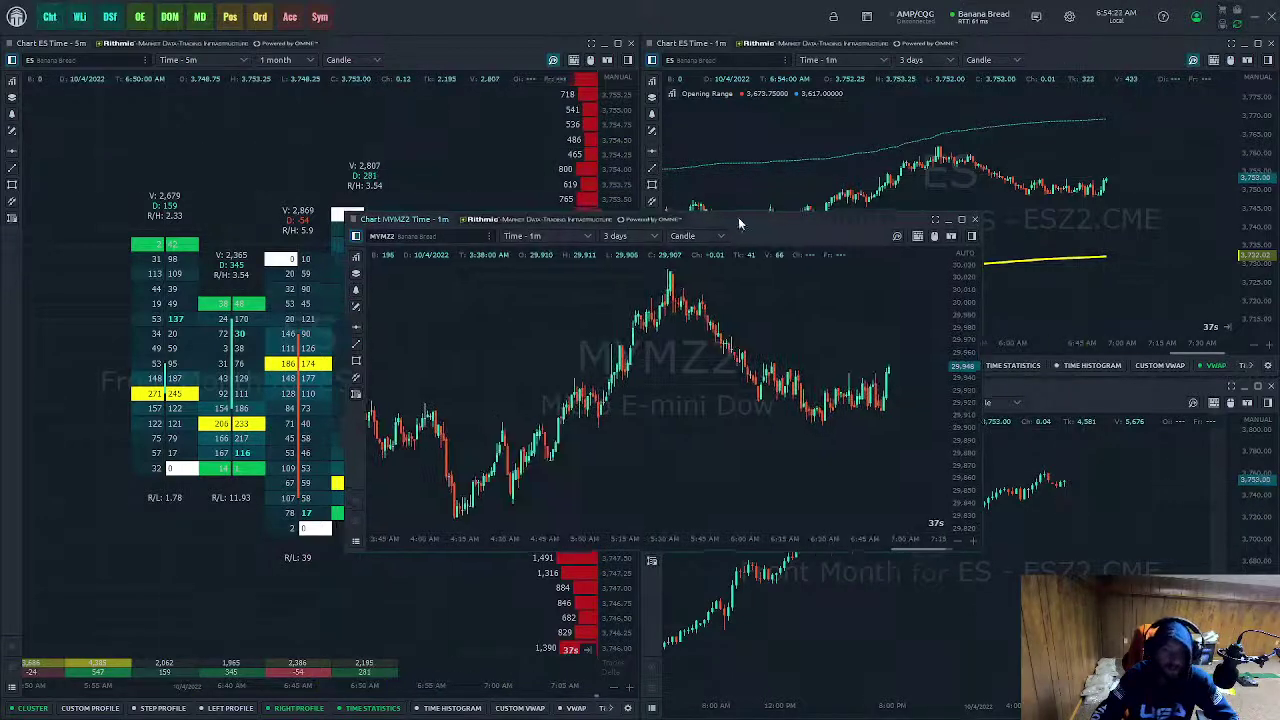
drag(727, 217, 997, 333)
click(642, 348)
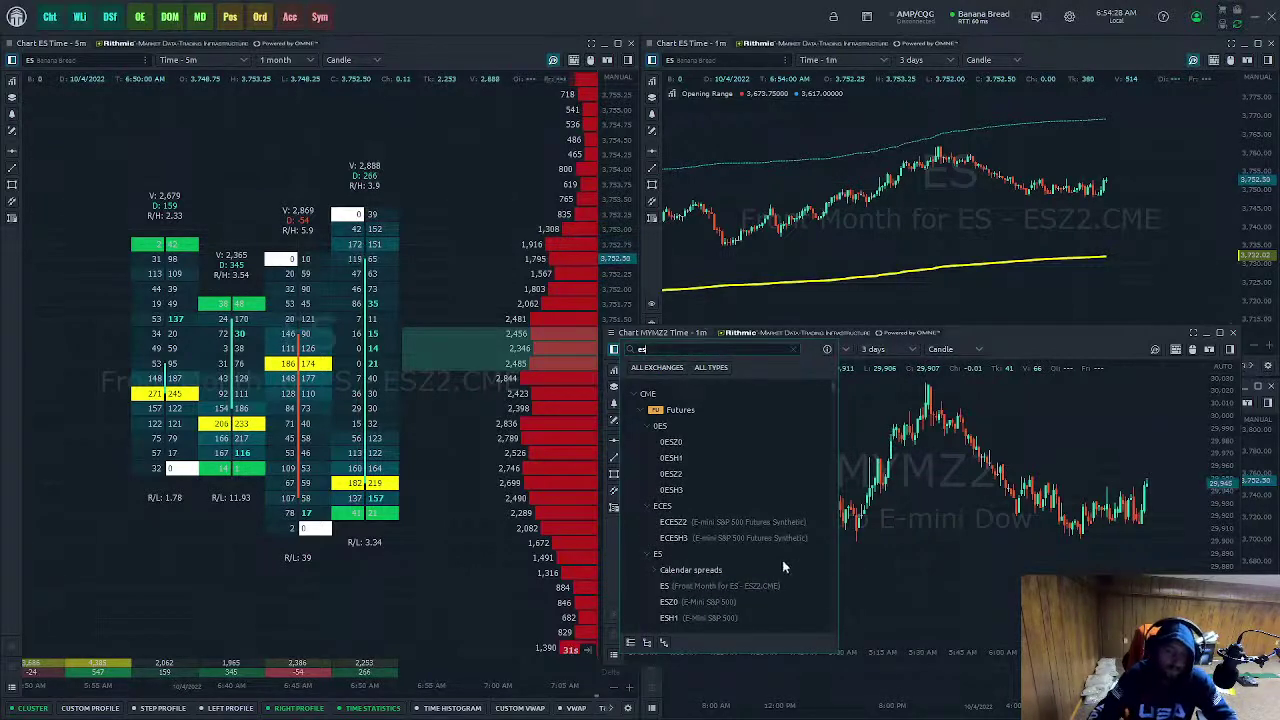
click(727, 585)
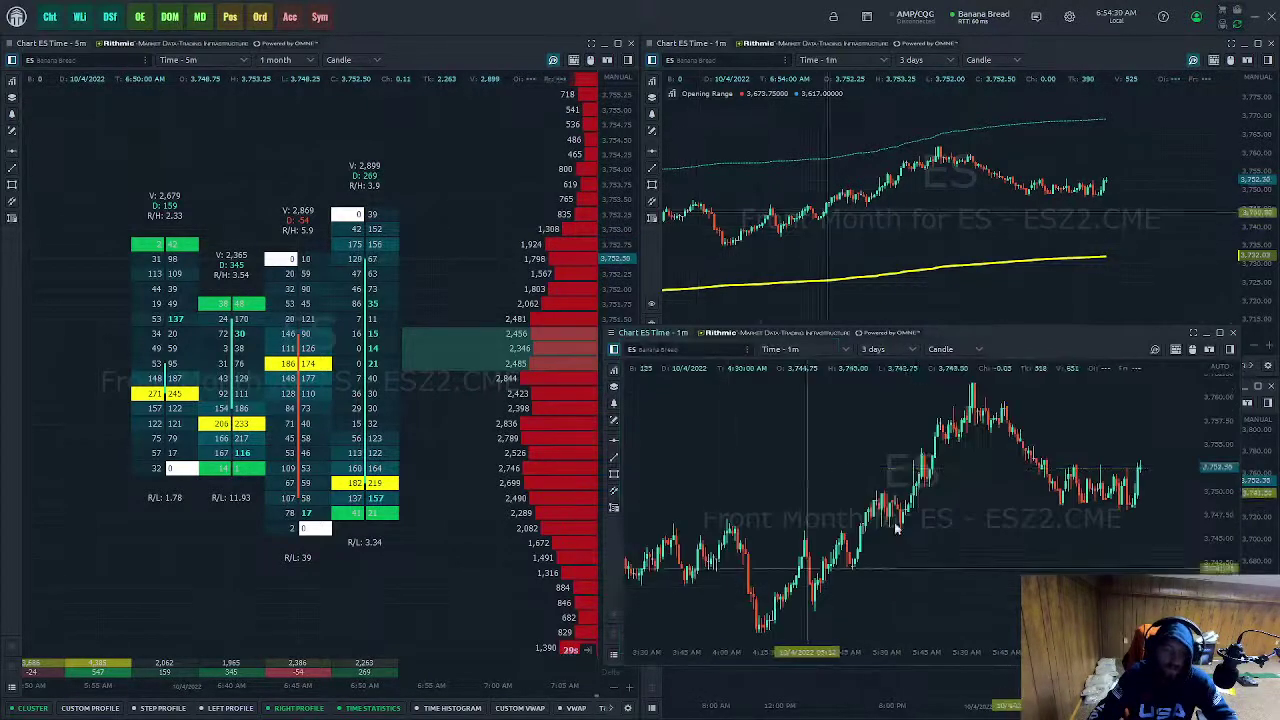
click(812, 352)
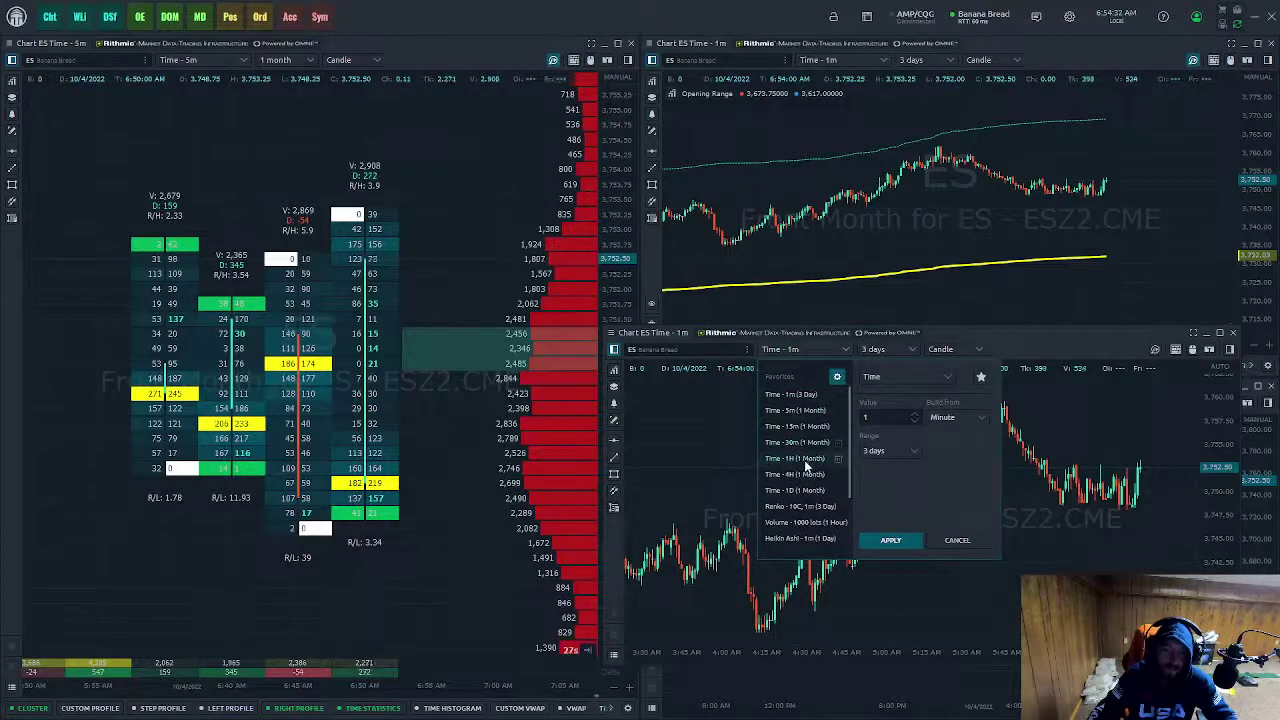
click(905, 540)
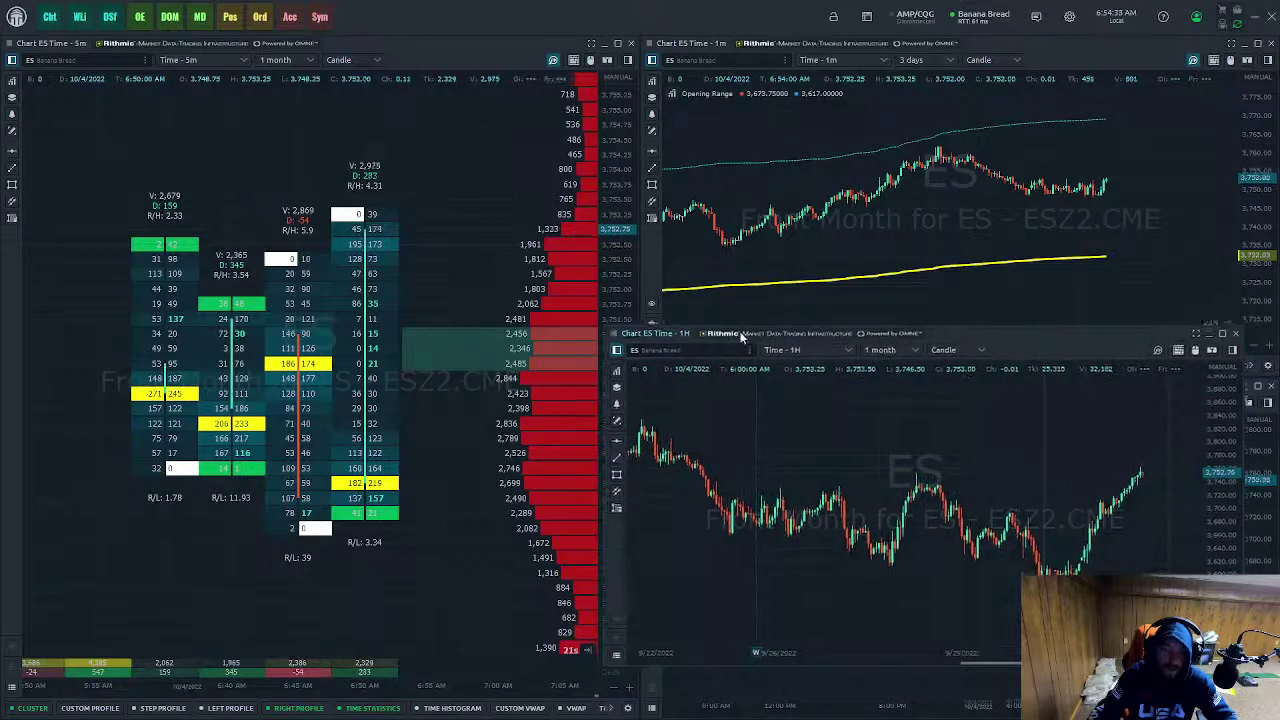
- Group the 1-hour chart with the 15-minute chart in one window, and switch between the two, ending on the 1-hour chart
drag(739, 337, 814, 400)
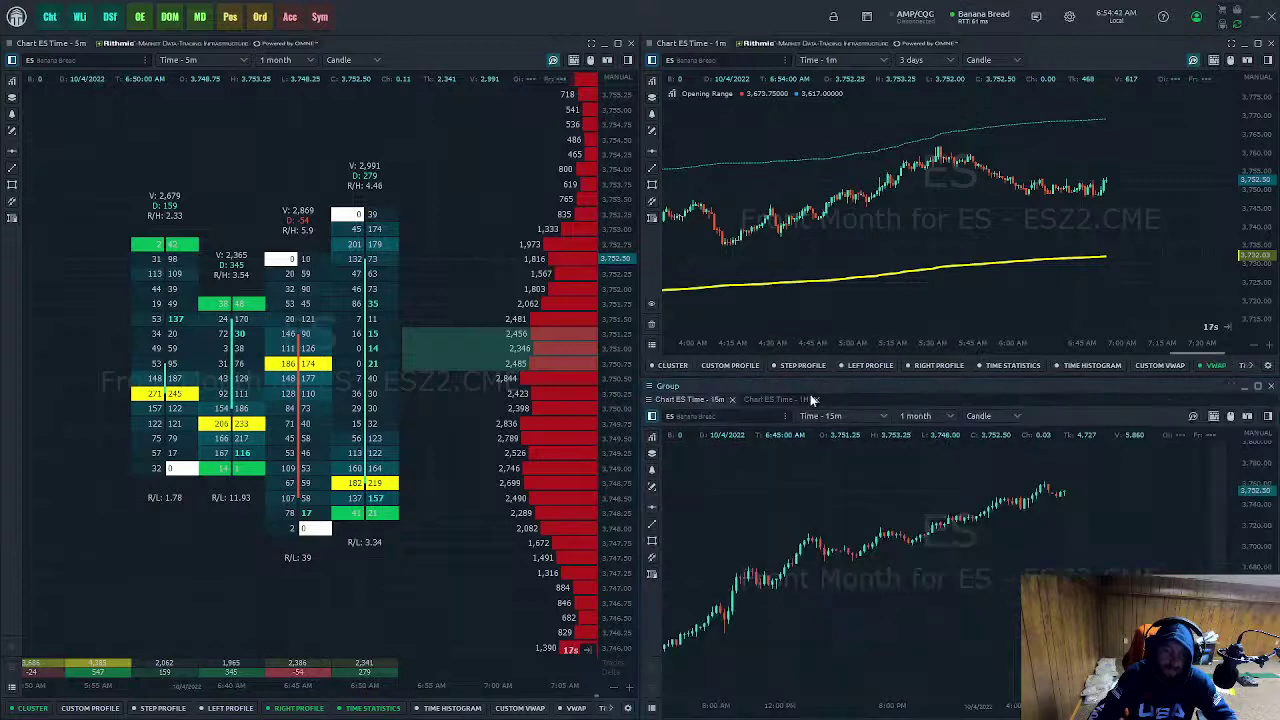
click(771, 401)
click(690, 401)
click(779, 399)
click(693, 400)
click(761, 400)
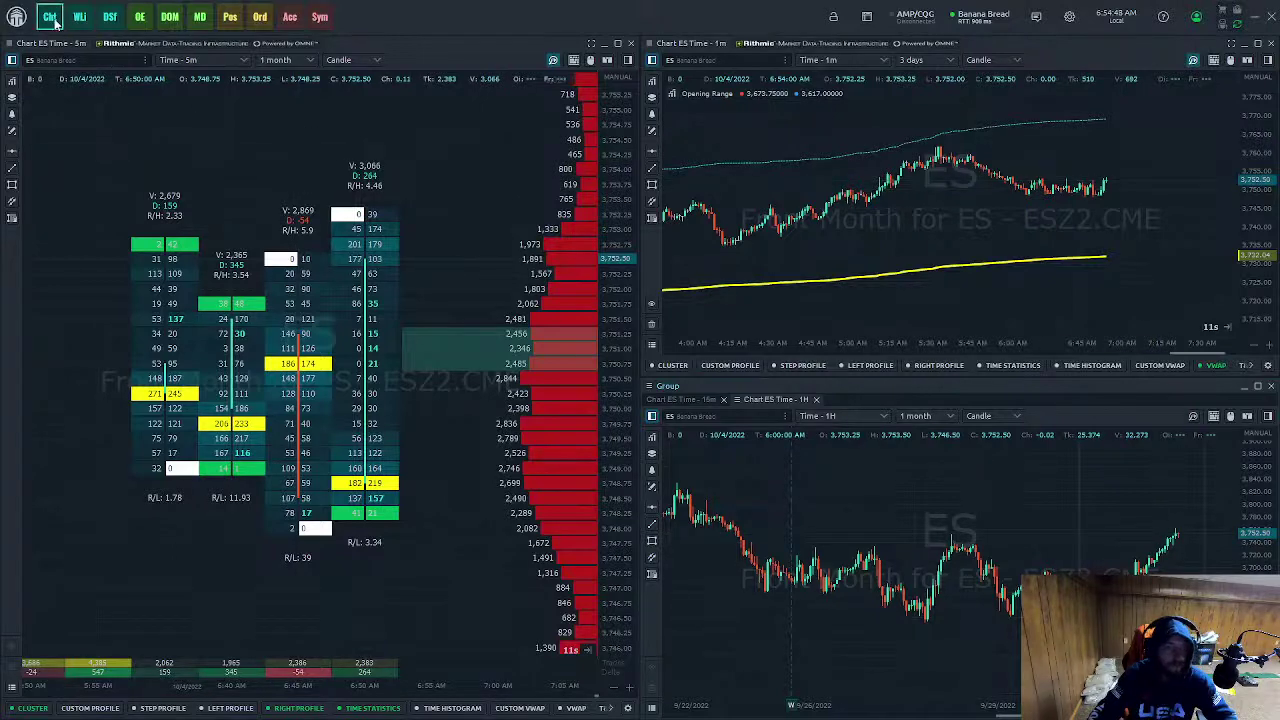
- Add another chart and load the ES front month in it
click(49, 16)
click(445, 236)
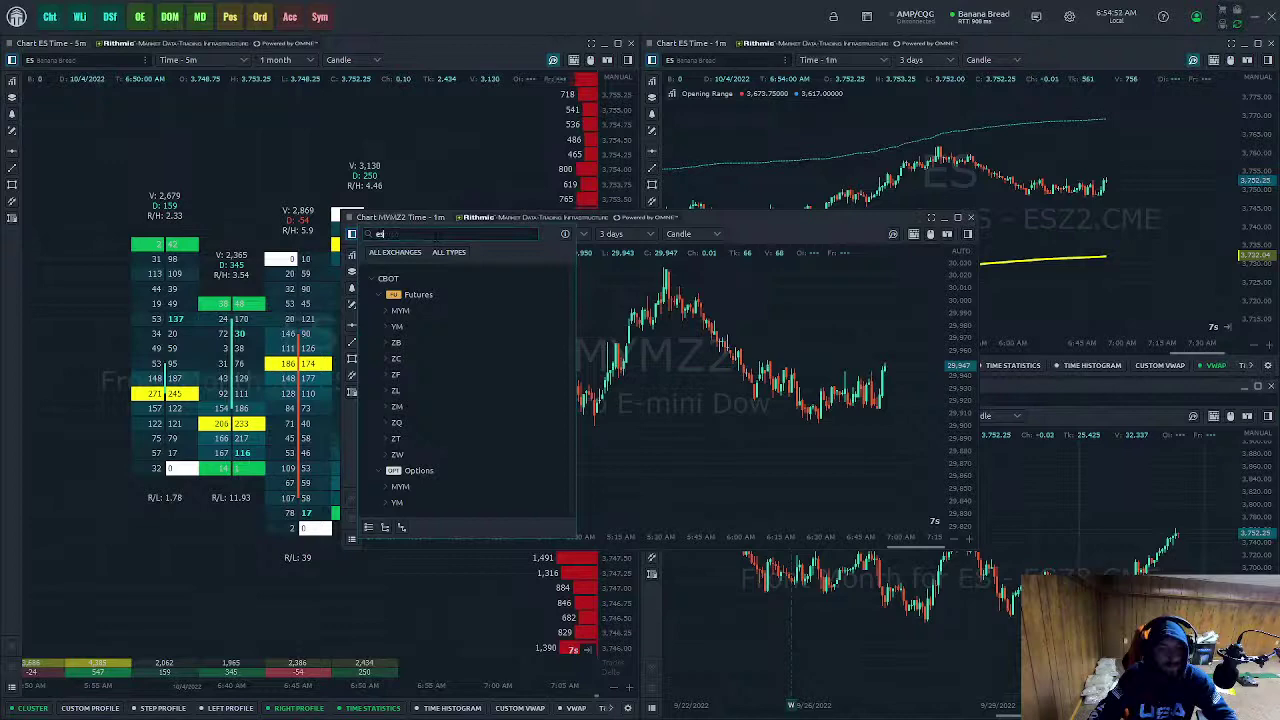
click(489, 473)
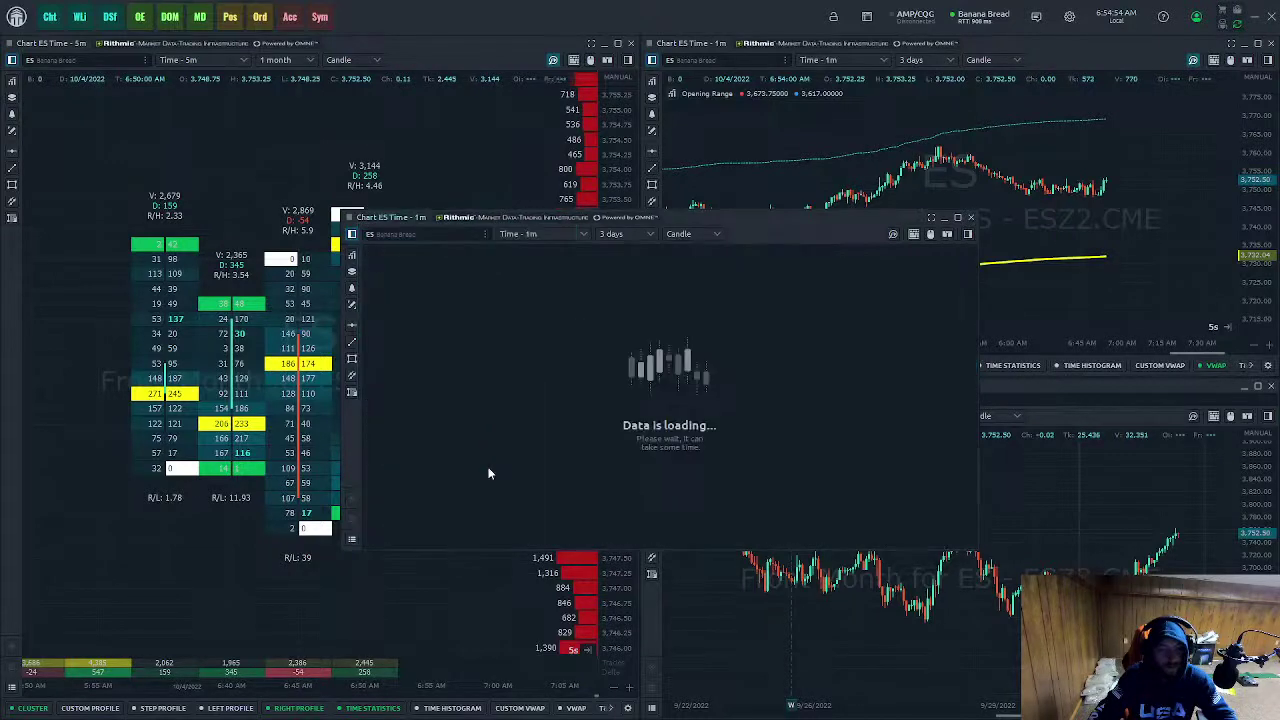
- Set the new ES chart to 1-day bars over a 5-year range
click(557, 240)
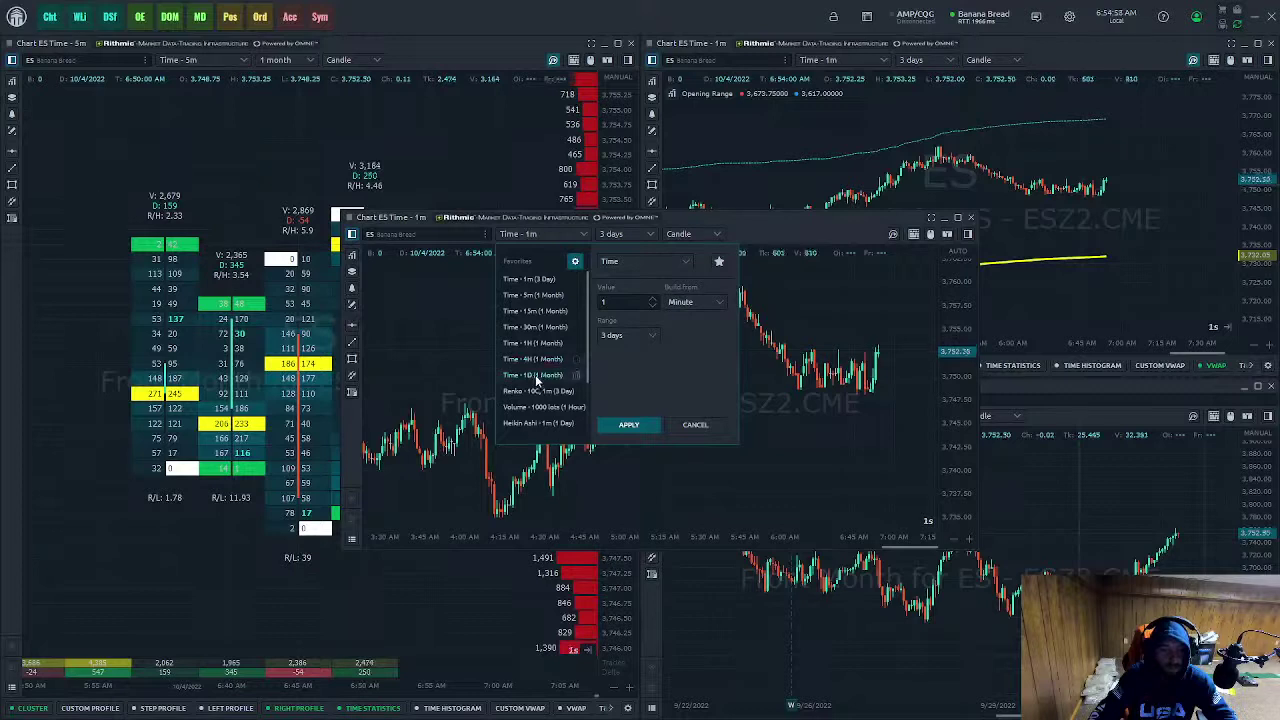
click(648, 337)
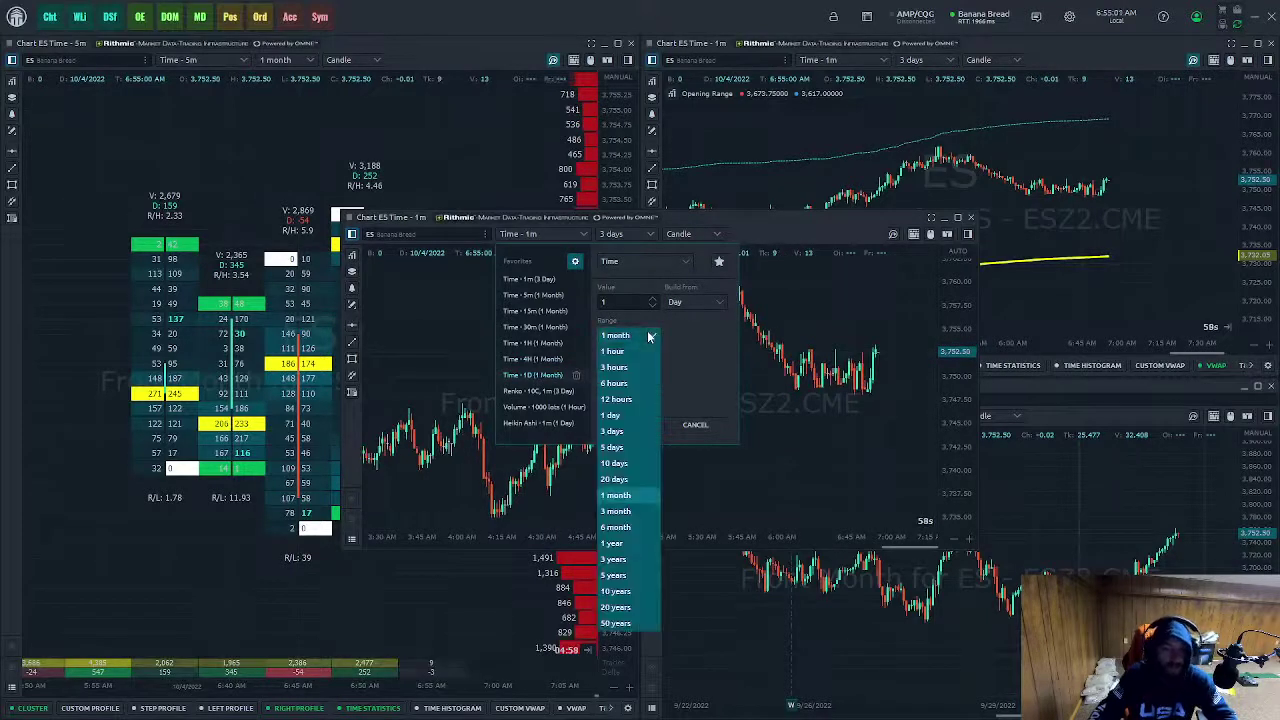
click(613, 576)
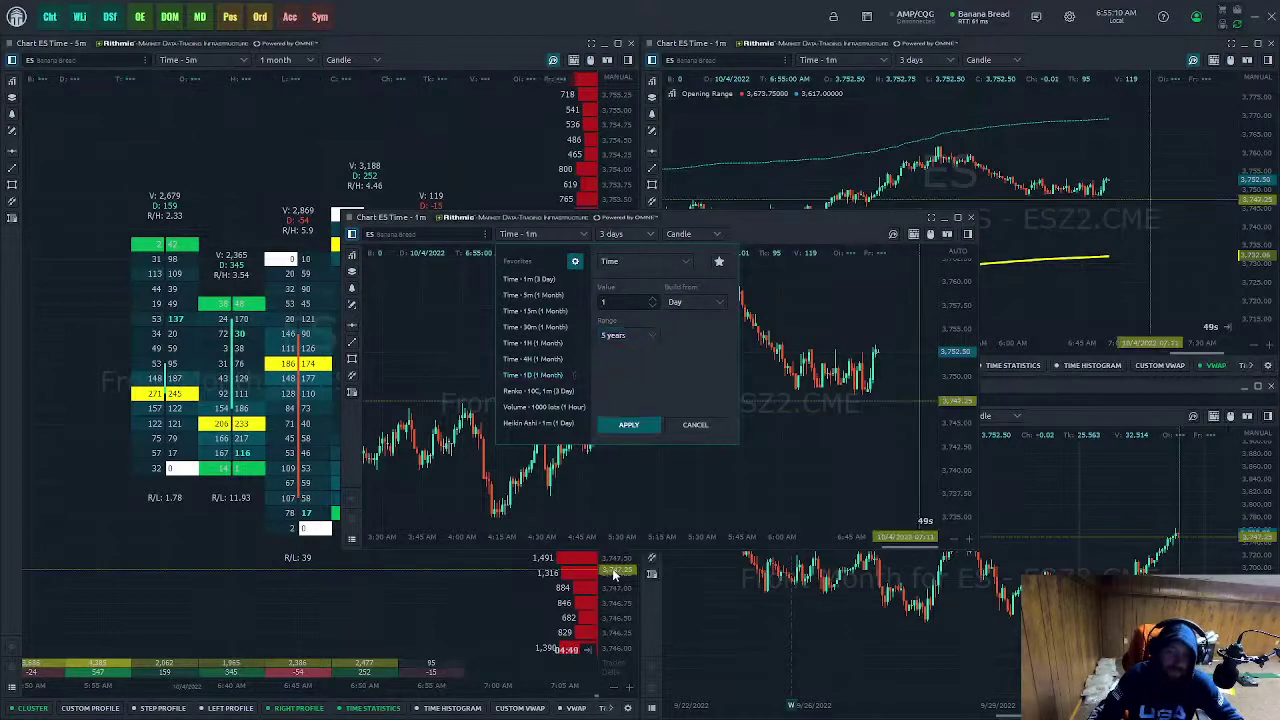
click(630, 425)
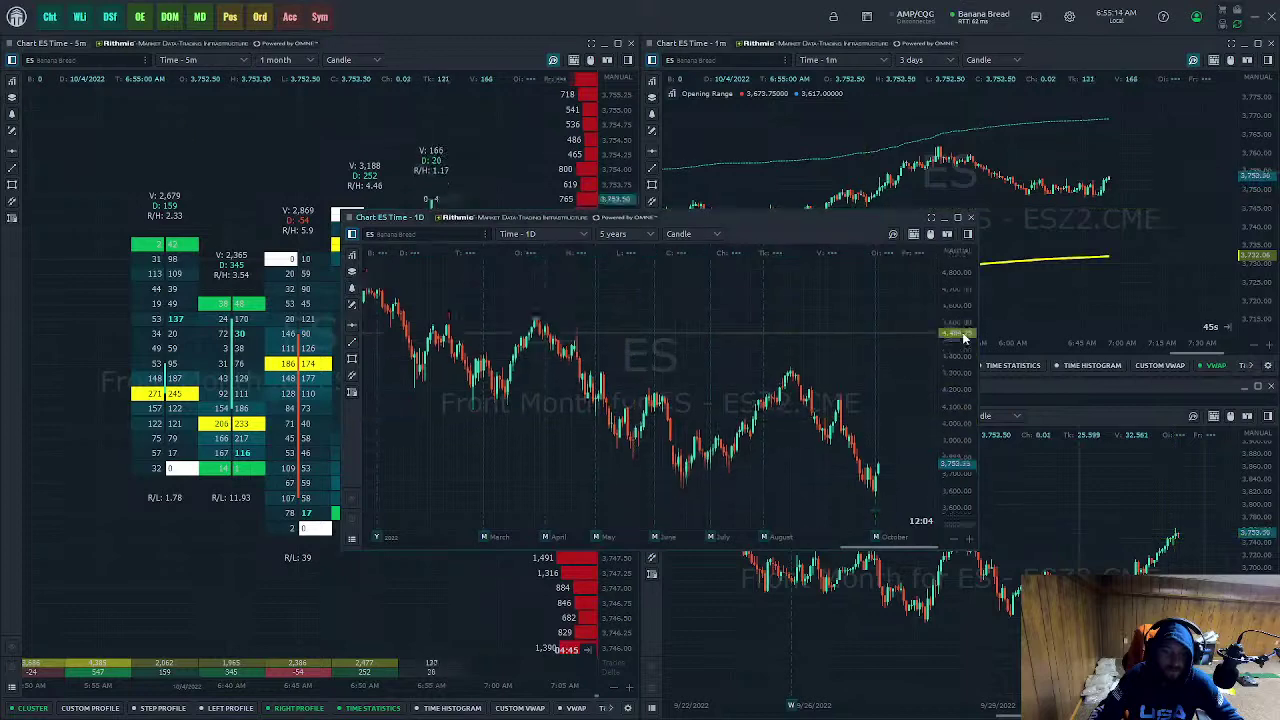
scroll(712, 378, down, 6)
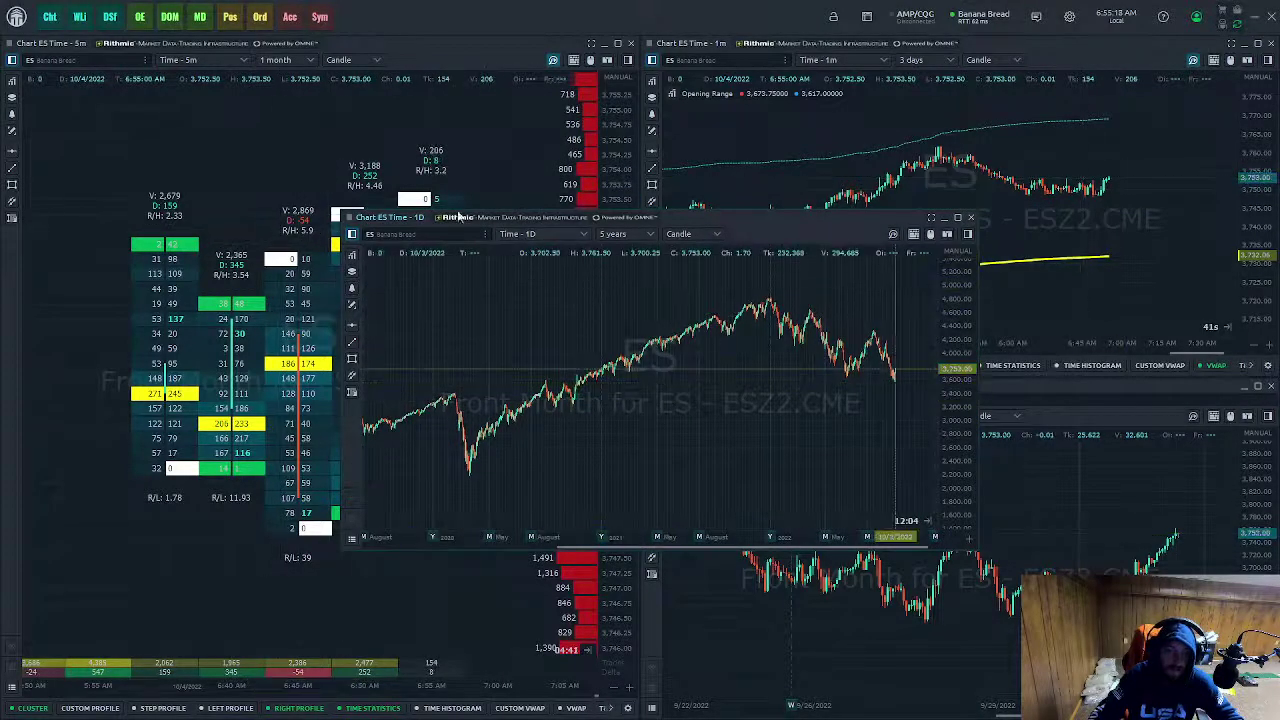
- Group the daily chart with the 15-minute and 1-hour charts, and switch between the three, ending on the daily chart
mouse_move(458, 216)
mouse_down()
mouse_move(560, 232)
mouse_move(580, 452)
mouse_move(887, 416)
mouse_move(930, 393)
mouse_up()
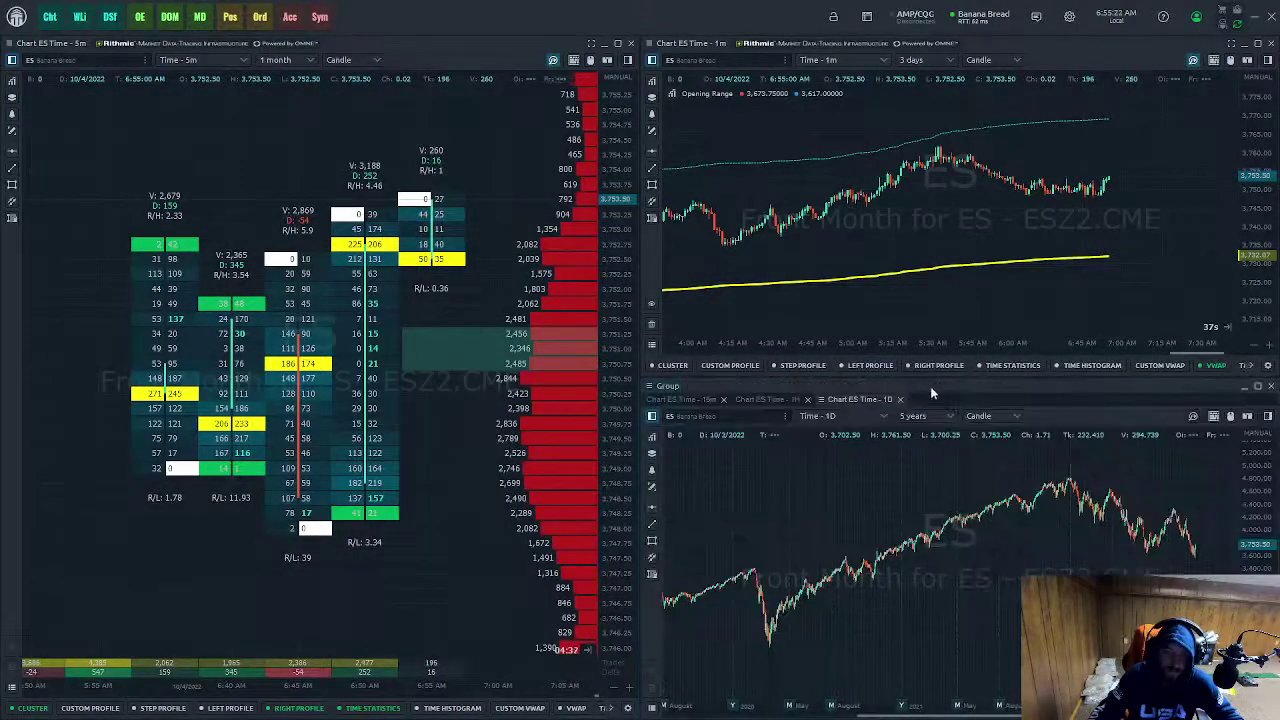
click(739, 404)
click(683, 407)
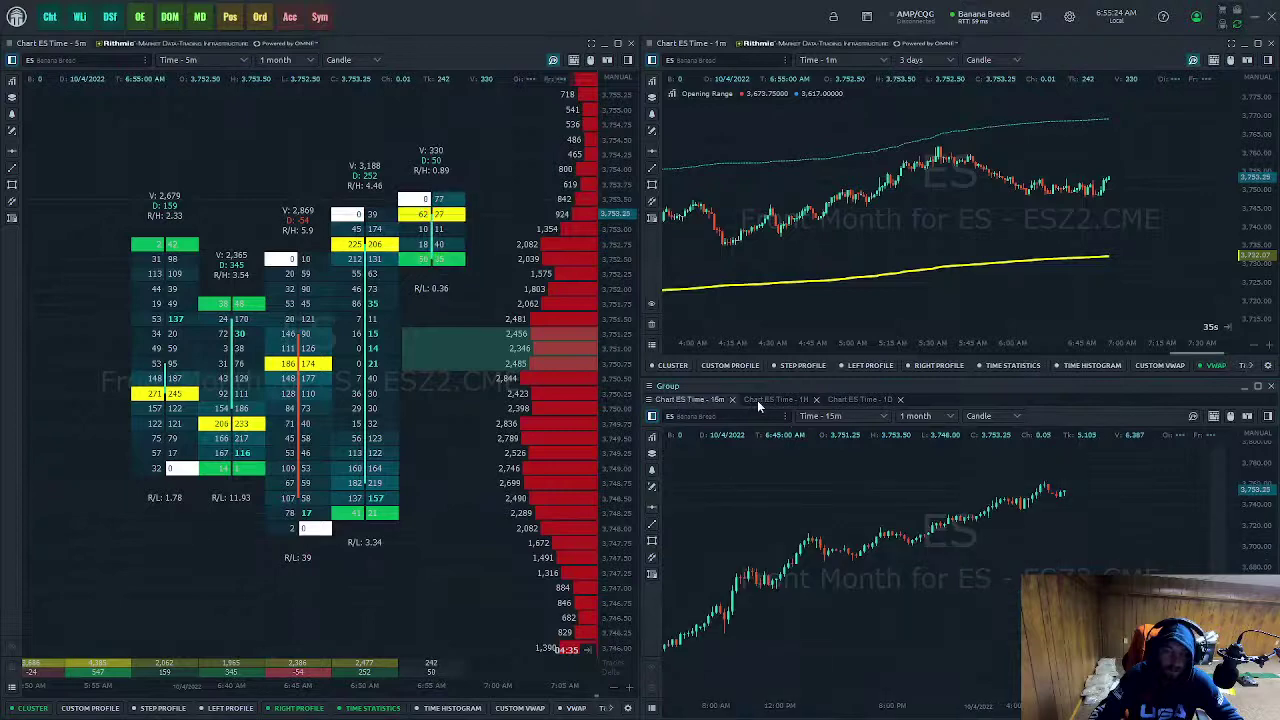
click(788, 401)
click(876, 400)
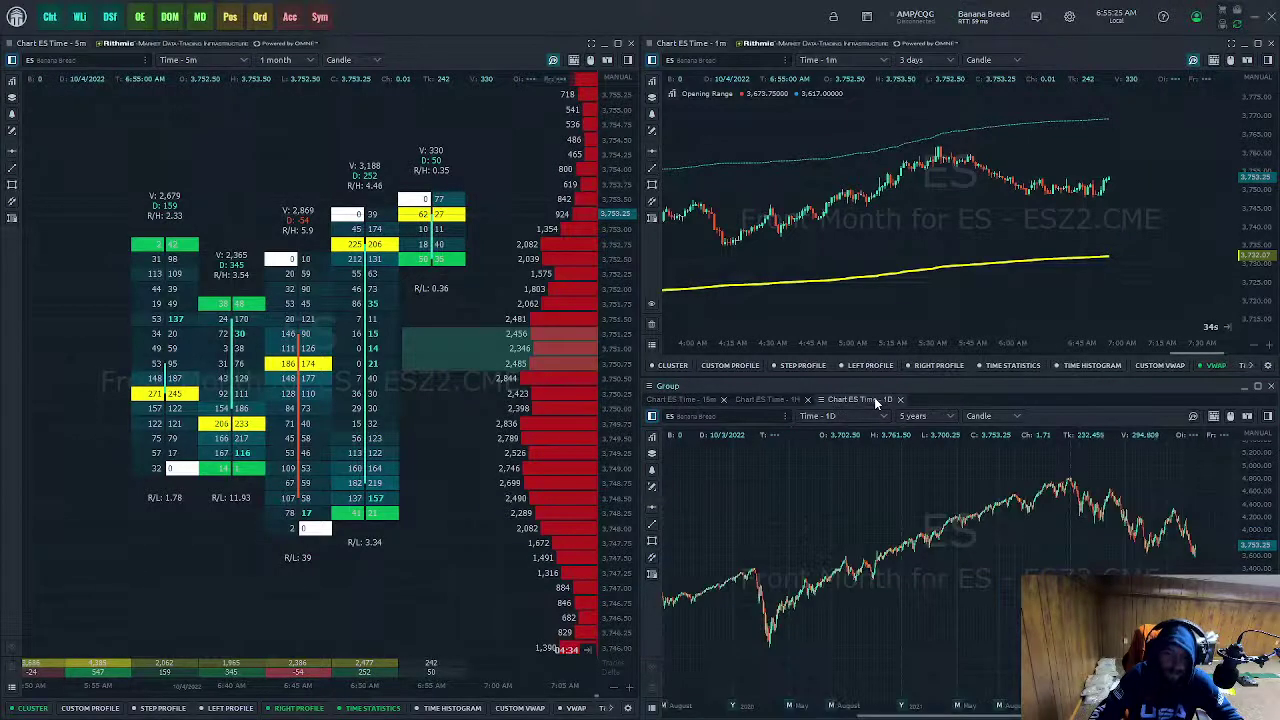
click(771, 403)
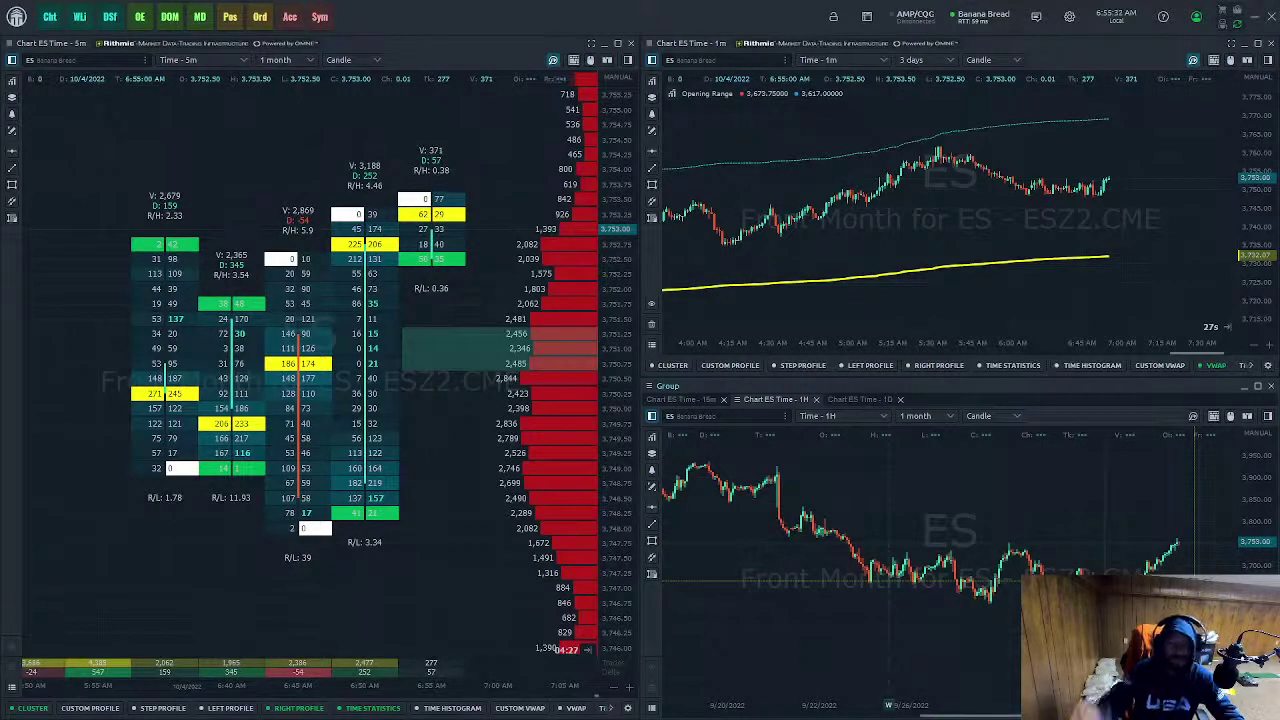
click(705, 399)
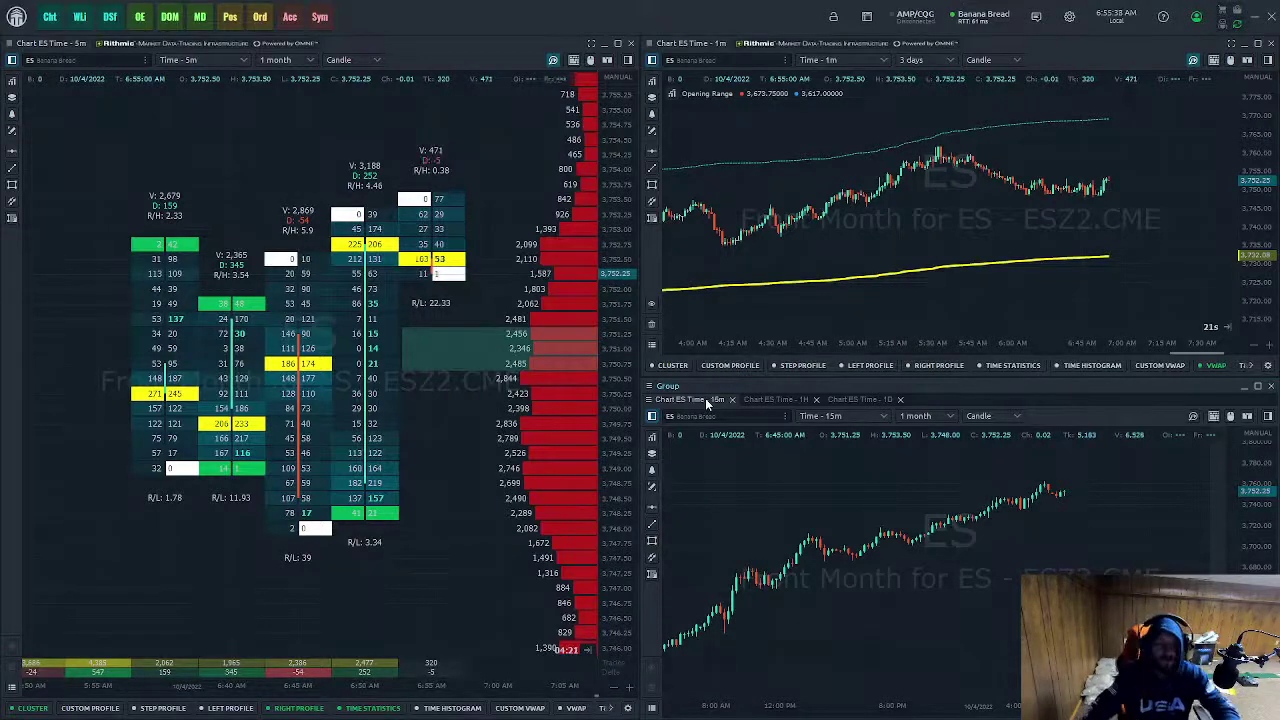
click(770, 399)
click(862, 399)
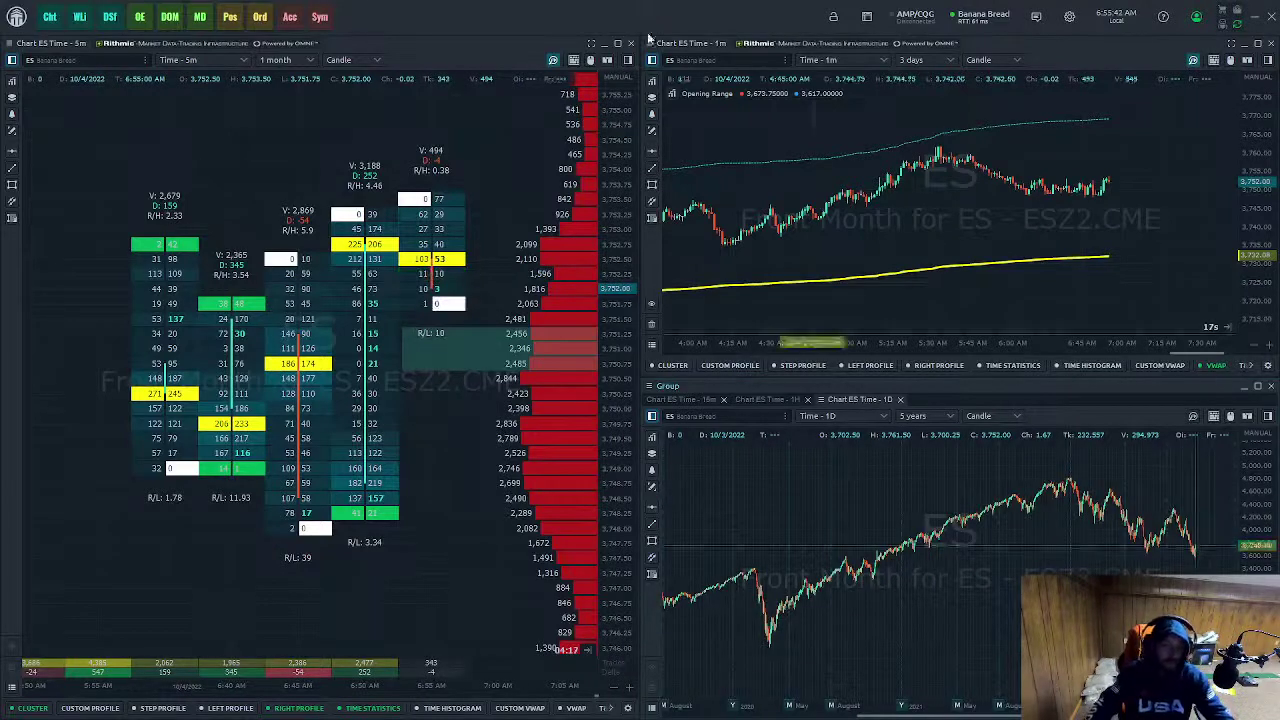
scroll(390, 314, down, 5)
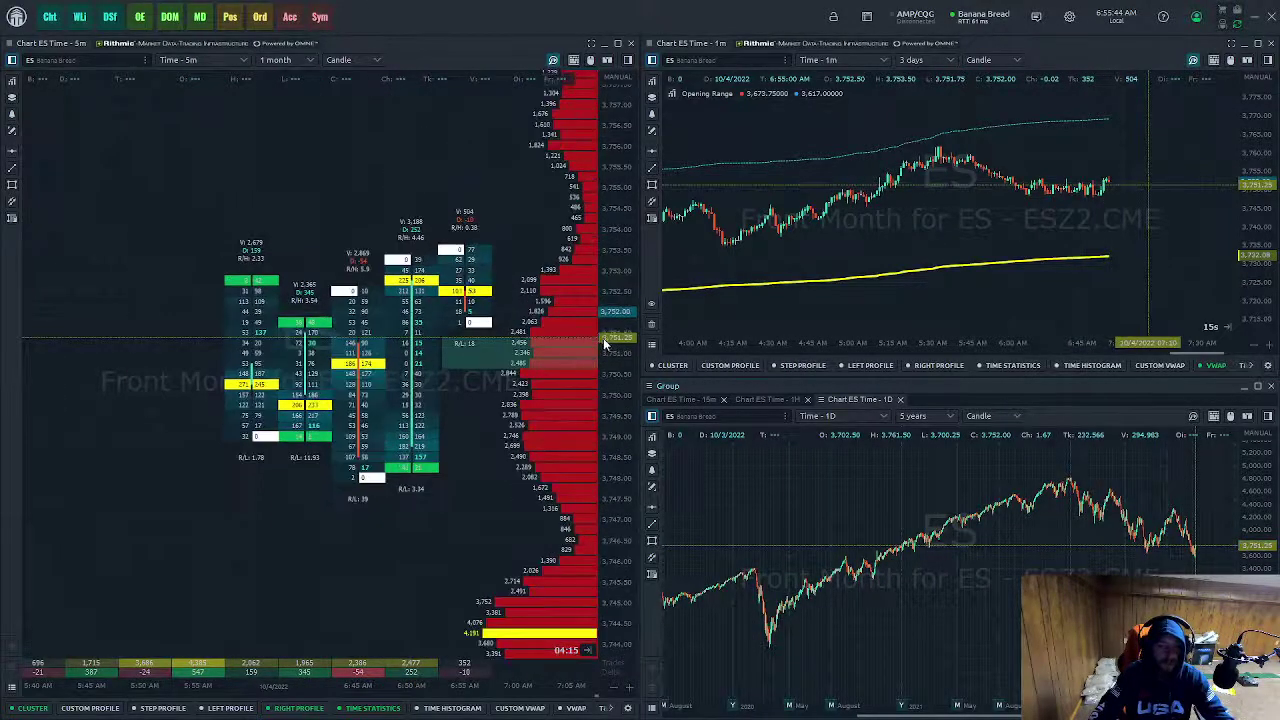
scroll(475, 392, down, 1)
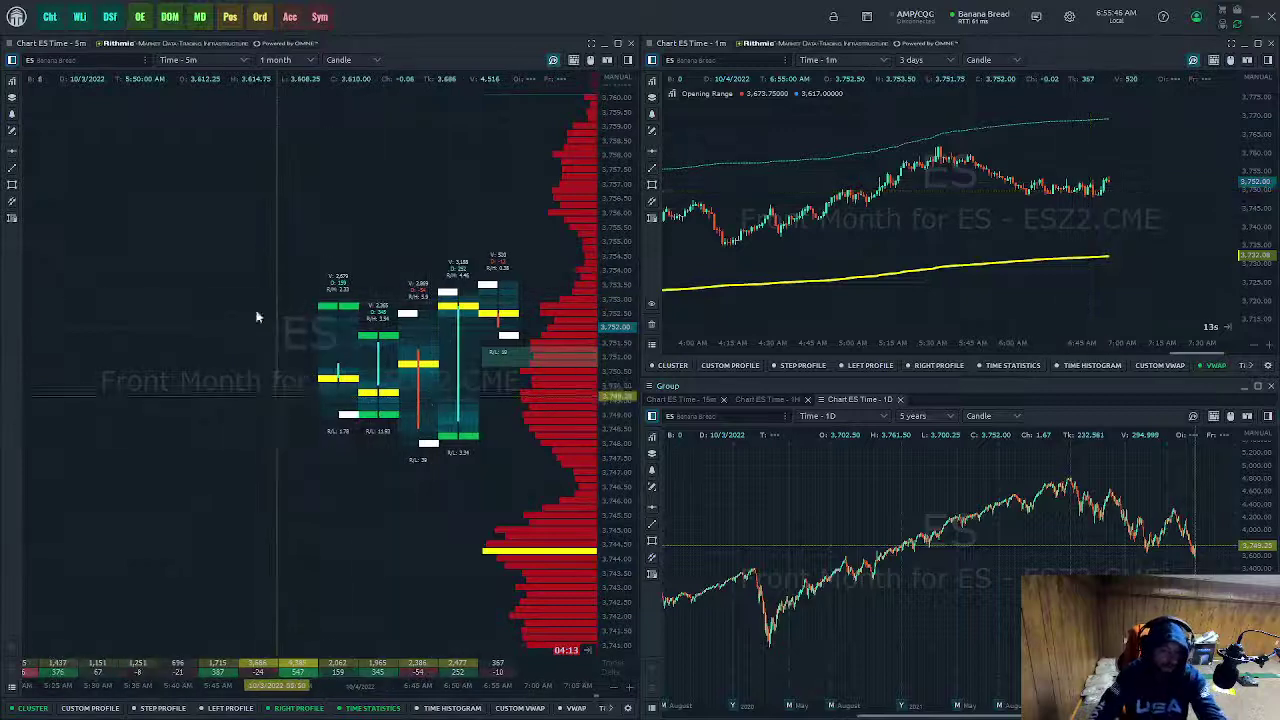
drag(397, 486, 274, 491)
scroll(607, 428, up, 2)
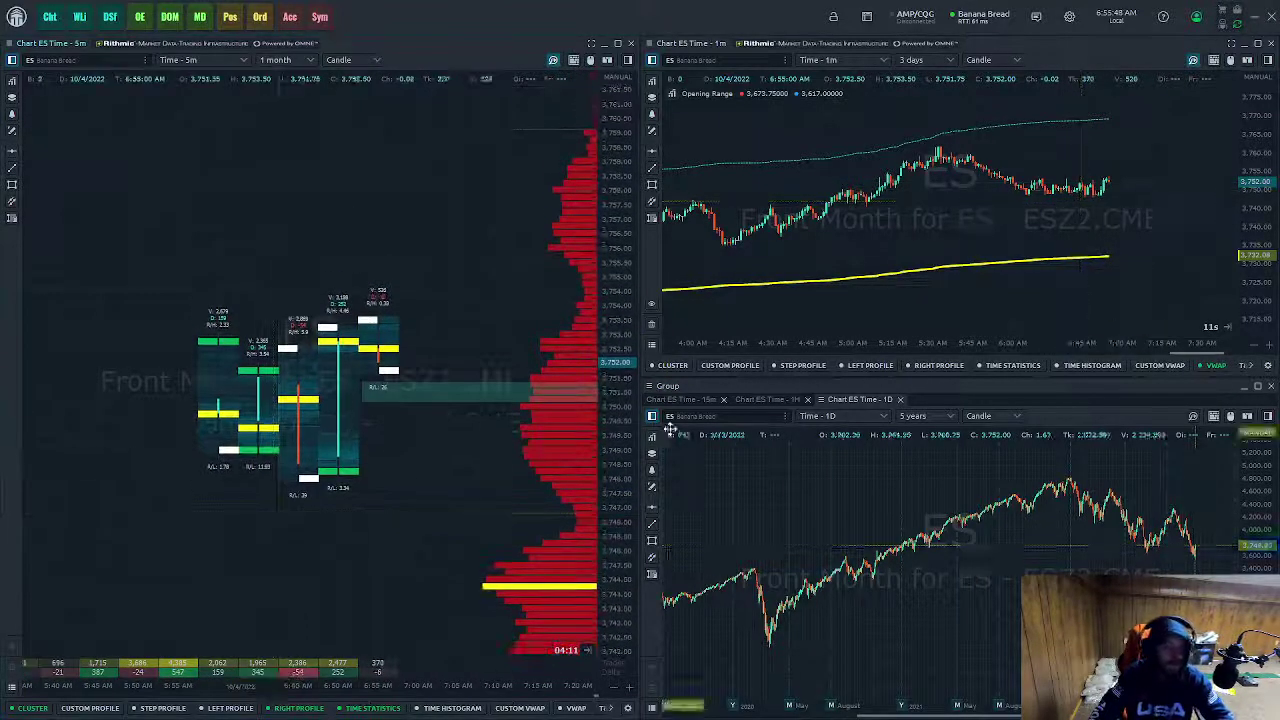
scroll(486, 466, up, 5)
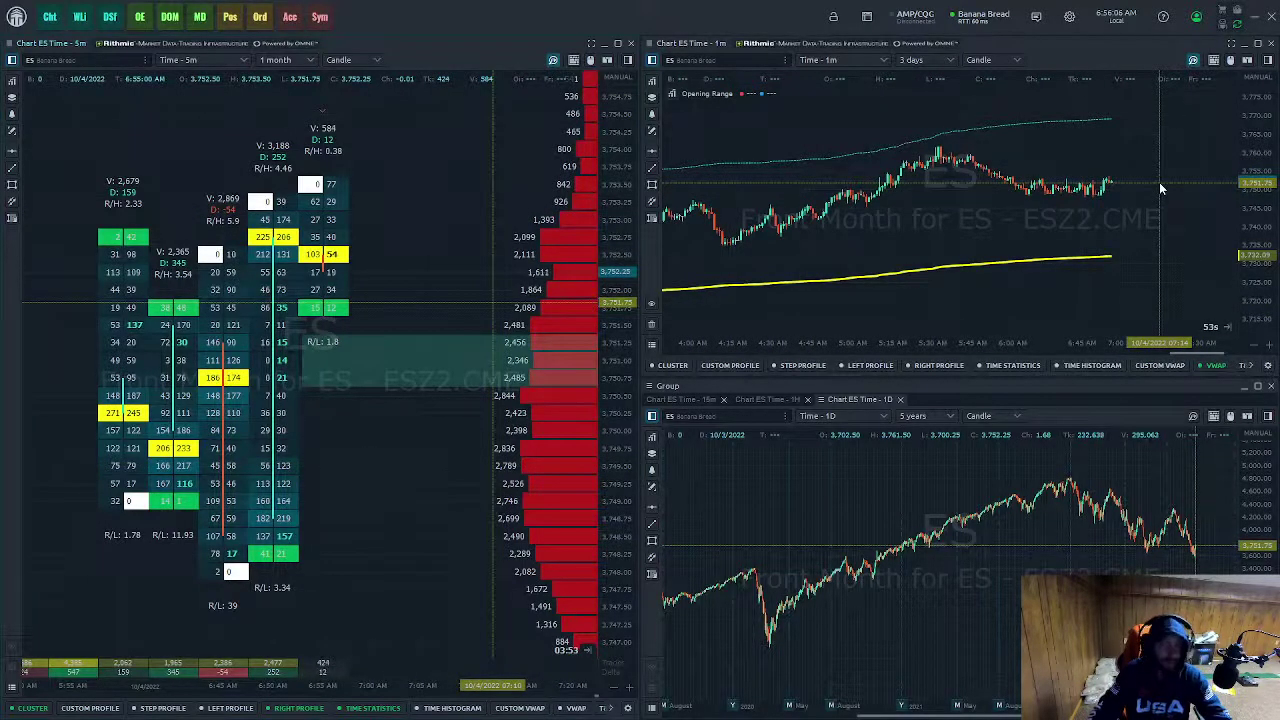
- Show the order entry panel on the 5-minute footprint chart, and try out mouse trading on that chart
click(629, 62)
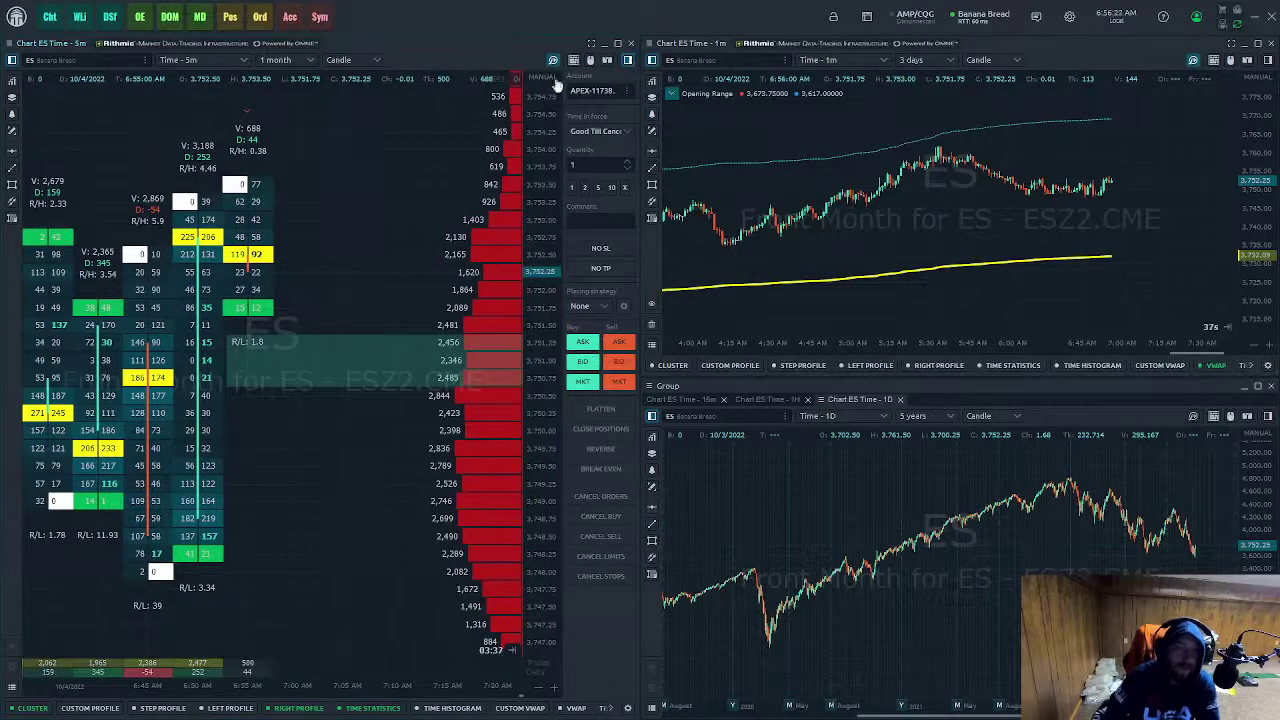
click(628, 61)
click(628, 62)
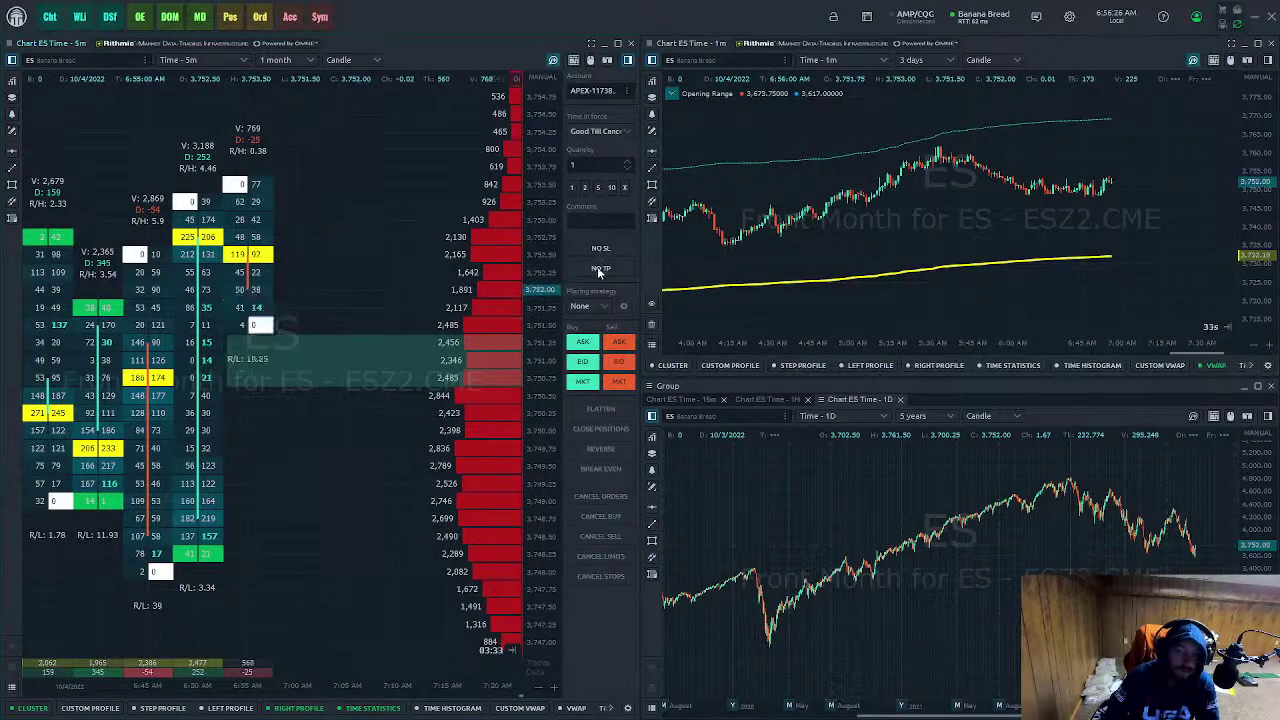
click(590, 60)
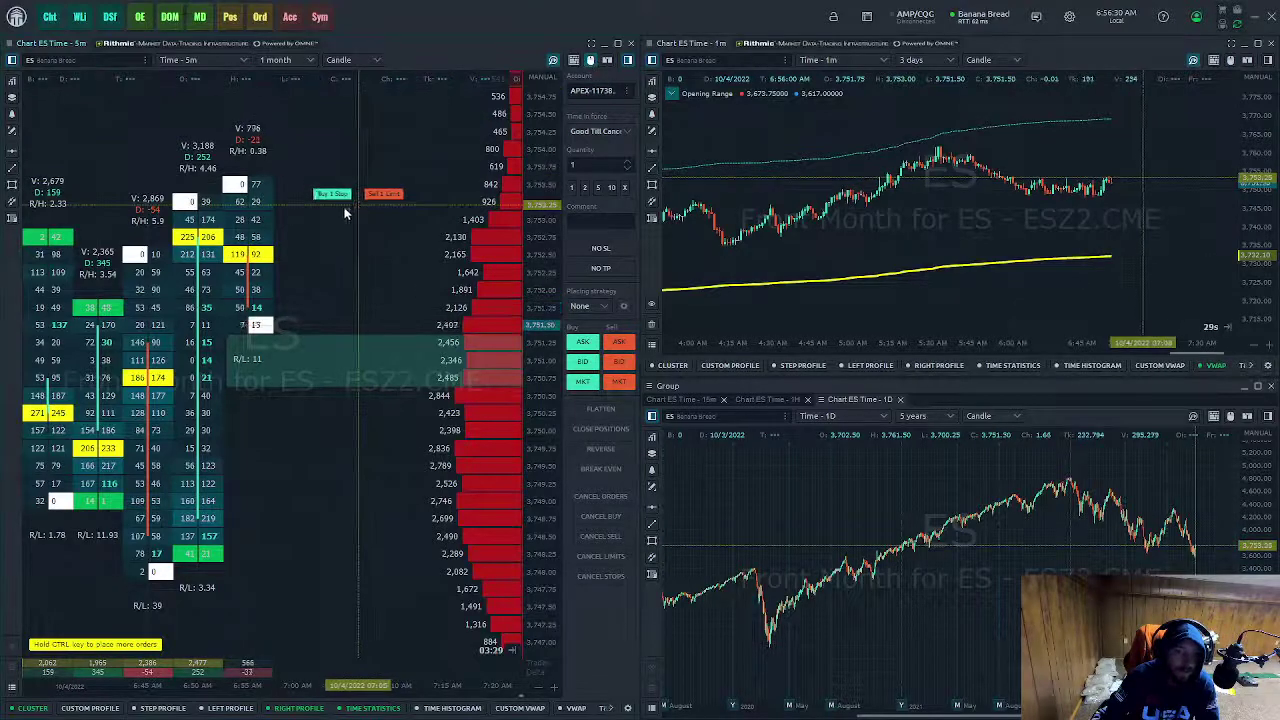
click(607, 60)
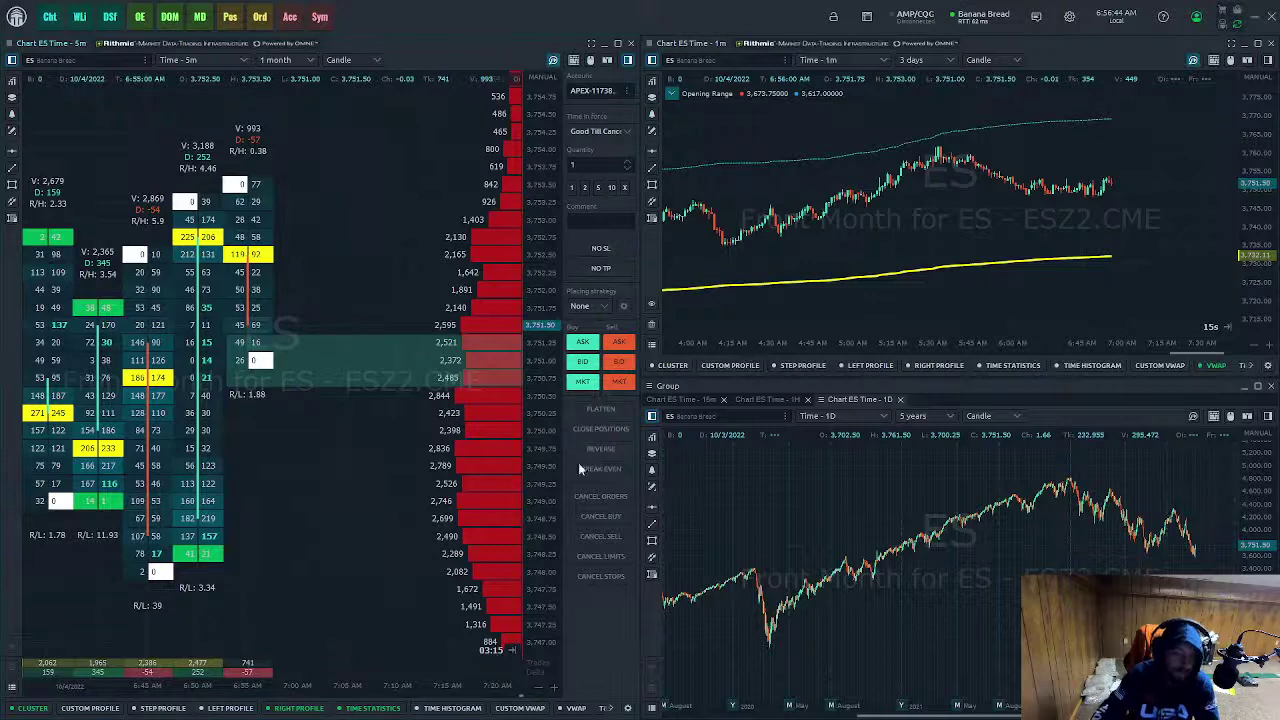
- Show and hide the order entry panel on the 1-minute chart, and hide the one on the 5-minute footprint chart
click(1268, 61)
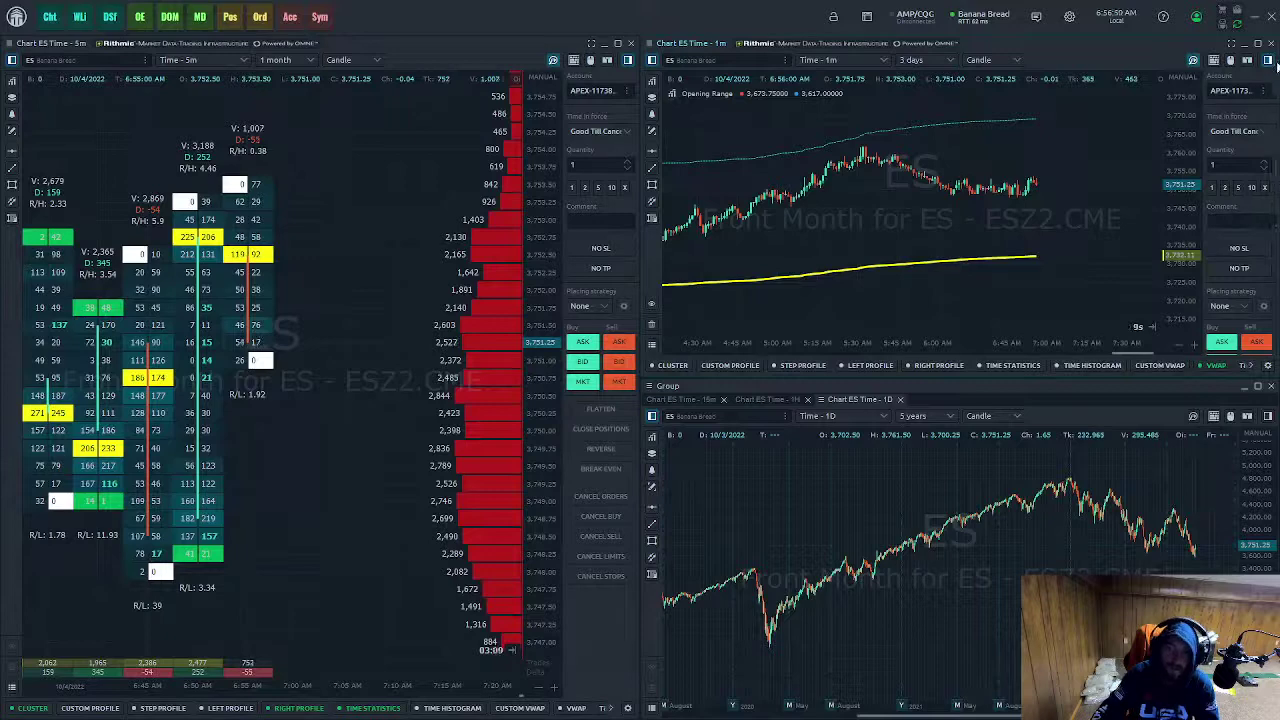
click(1268, 61)
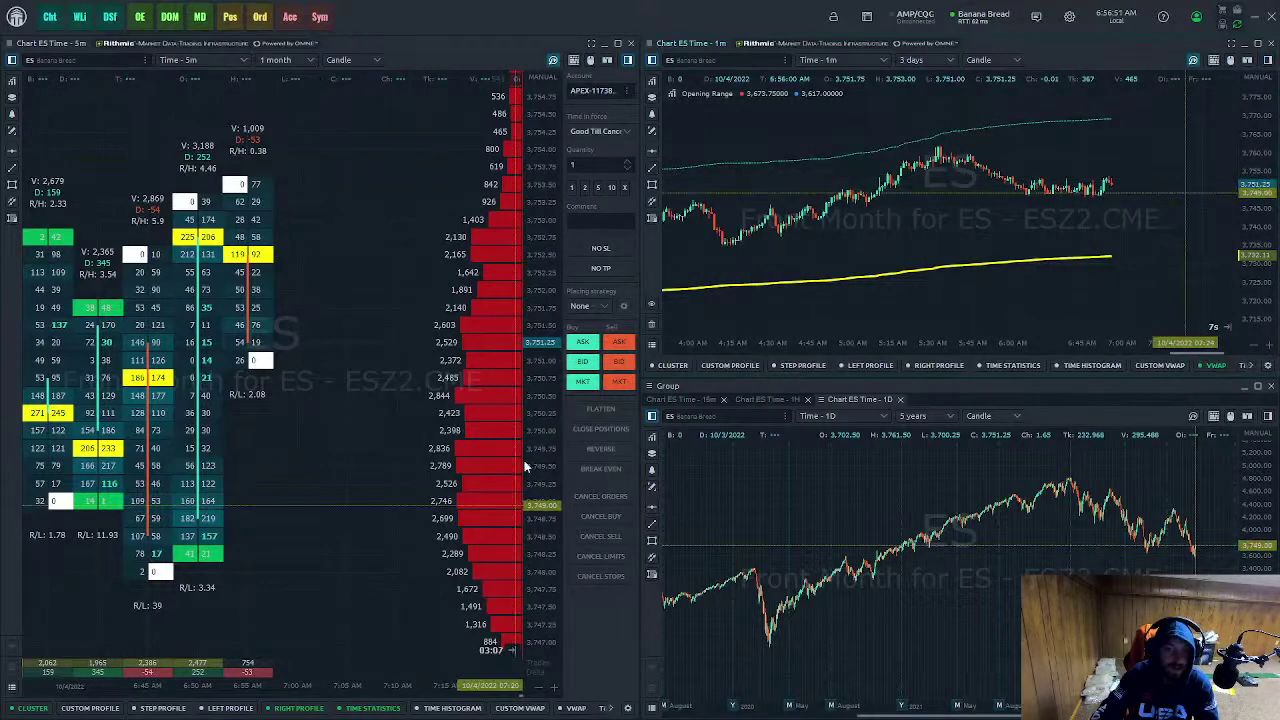
click(628, 60)
scroll(496, 254, down, 5)
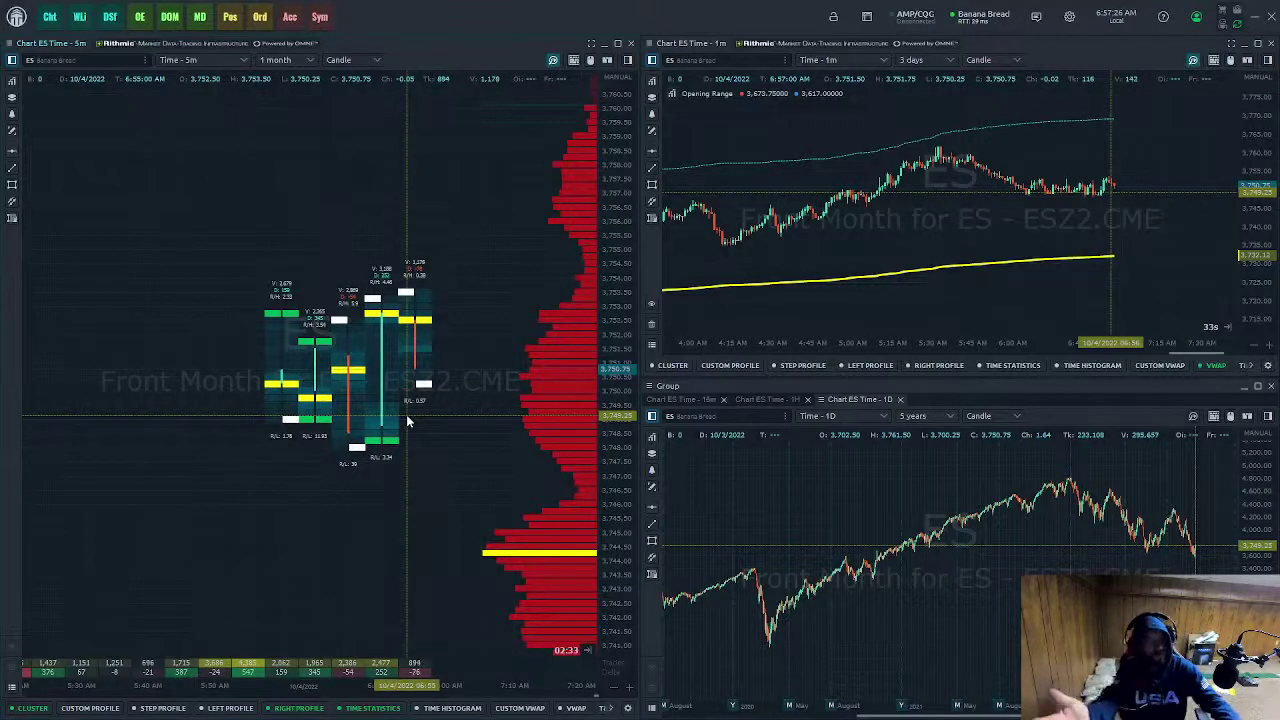
scroll(581, 346, up, 3)
scroll(576, 345, up, 3)
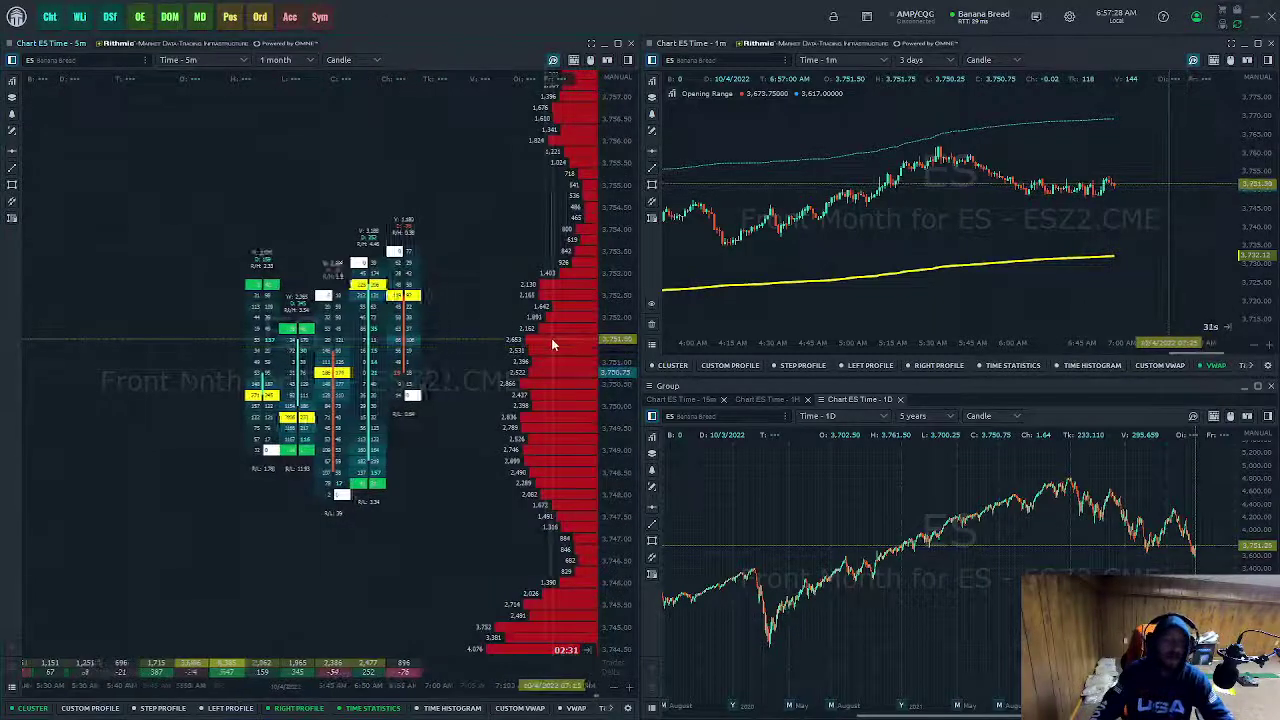